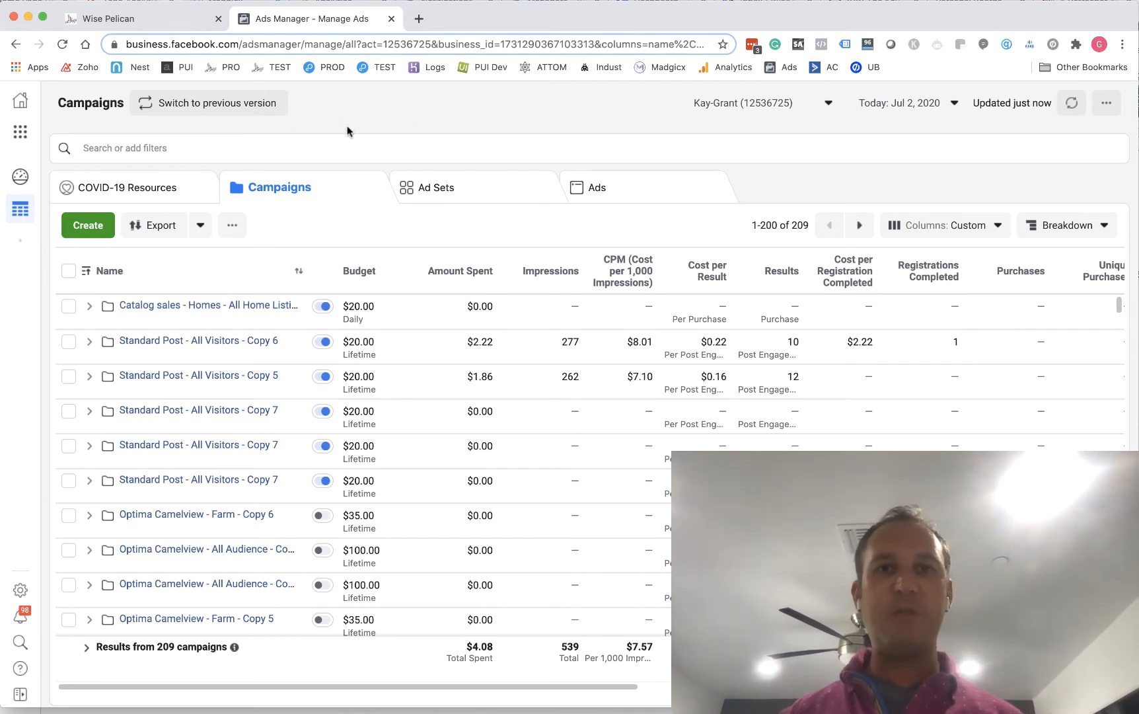
Open the ad account's Audiences page and start a new custom audience based on a customer list
left_click(19, 133)
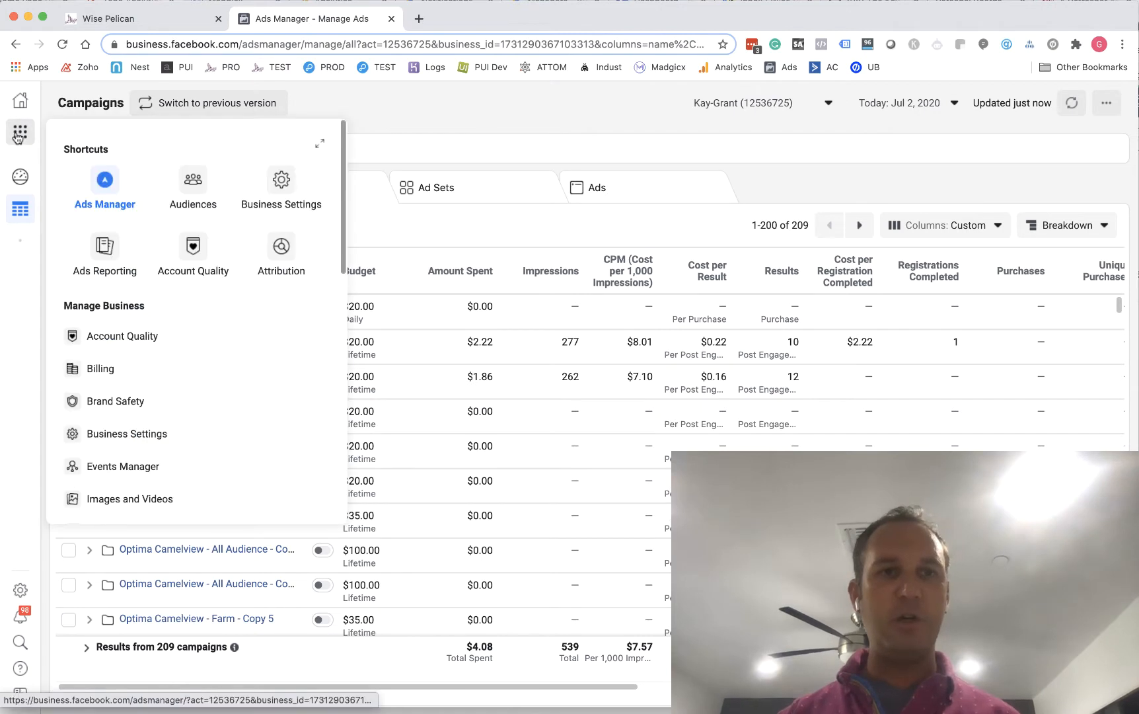
left_click(205, 177)
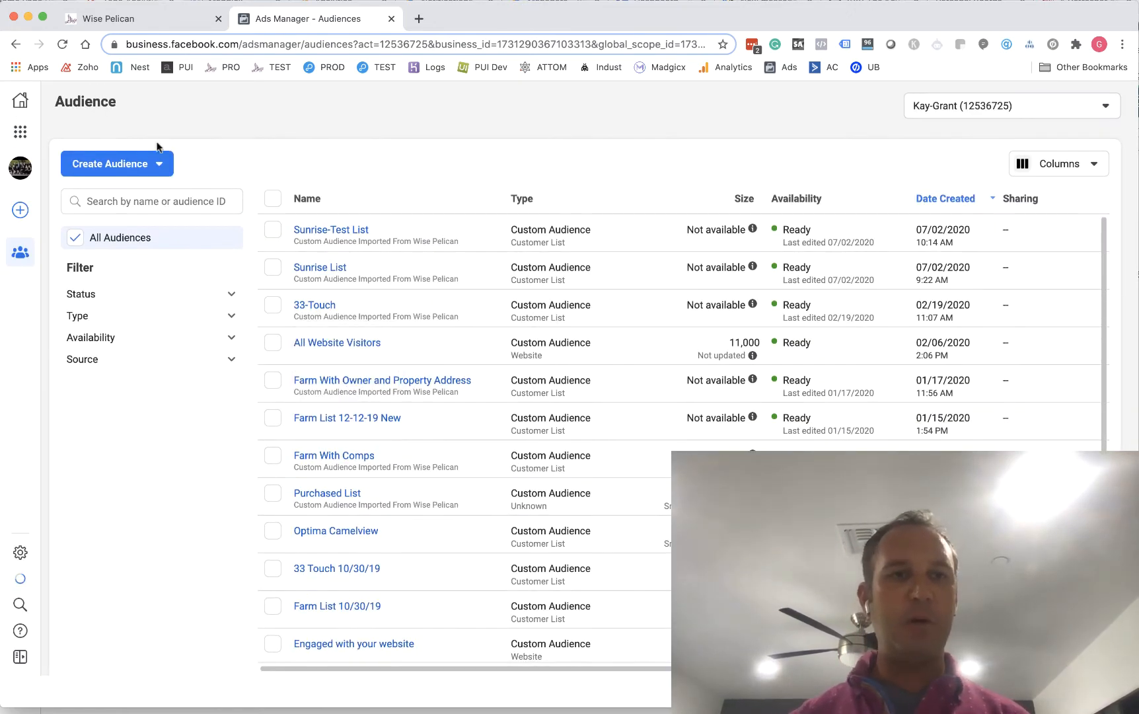
left_click(148, 171)
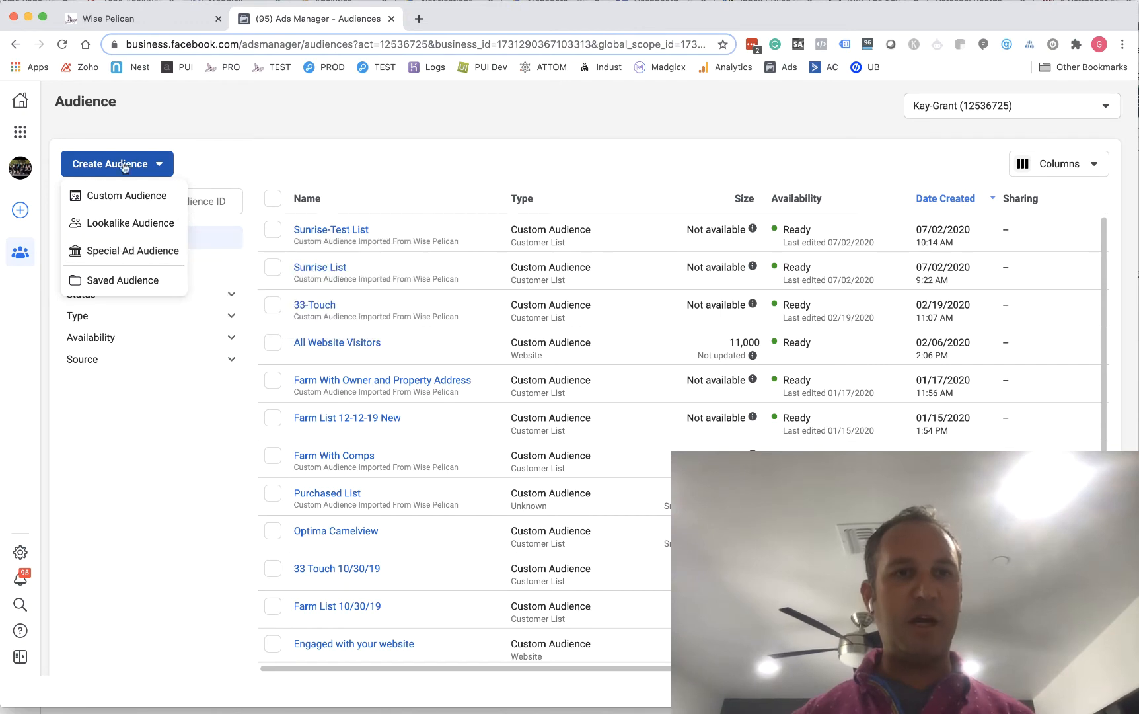
left_click(124, 196)
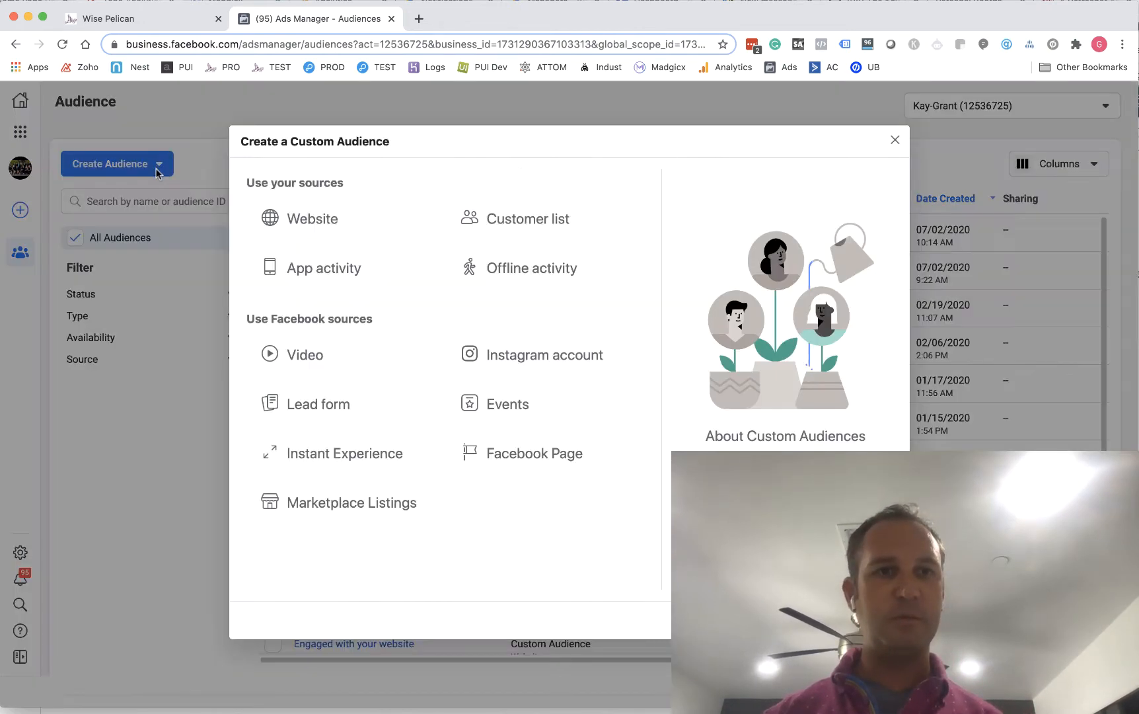
left_click(543, 223)
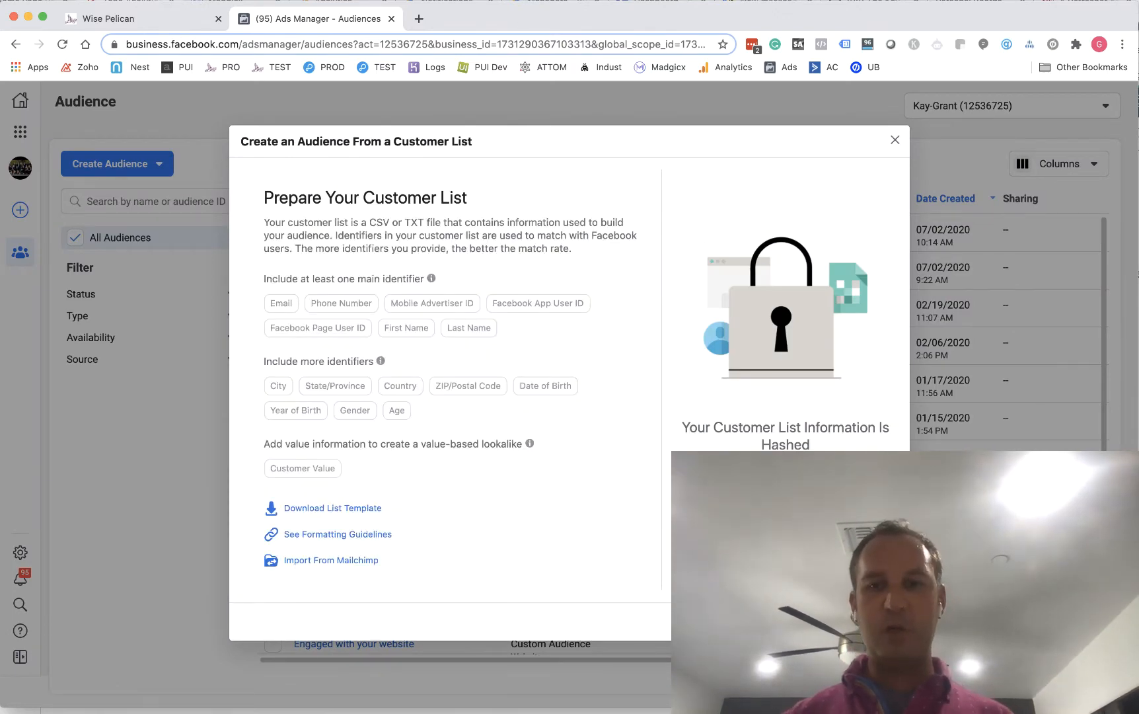
Proceed past the list preparation information and specify that the list does not include a customer value column
left_click(883, 621)
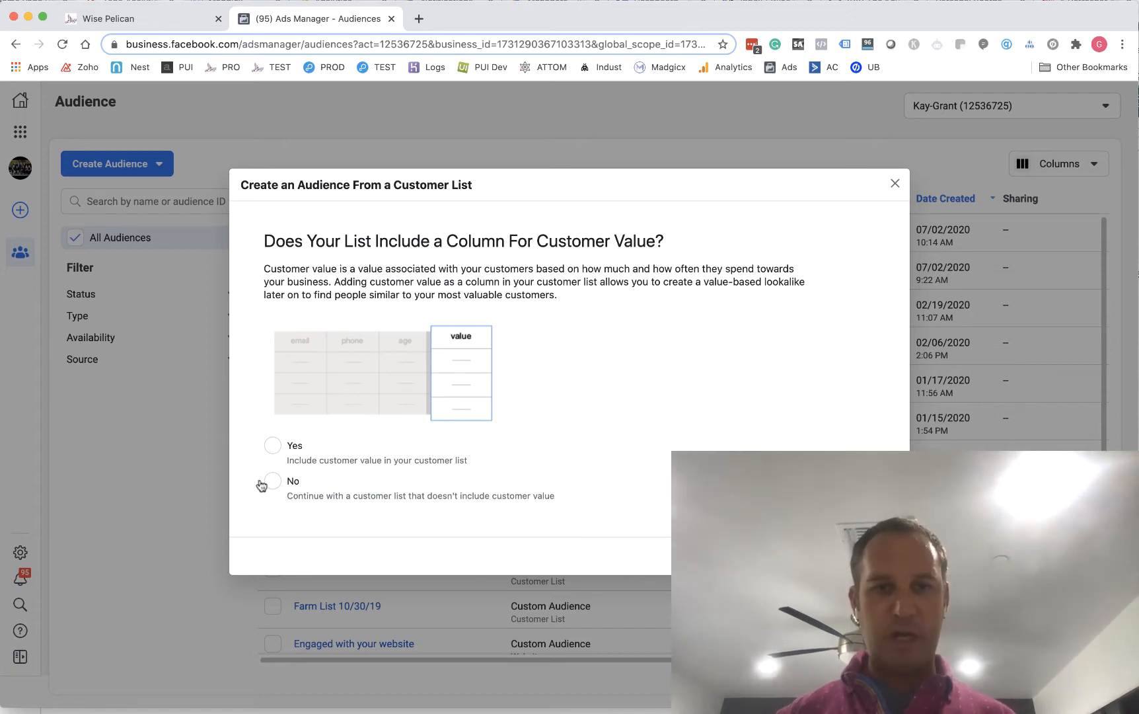
left_click(264, 483)
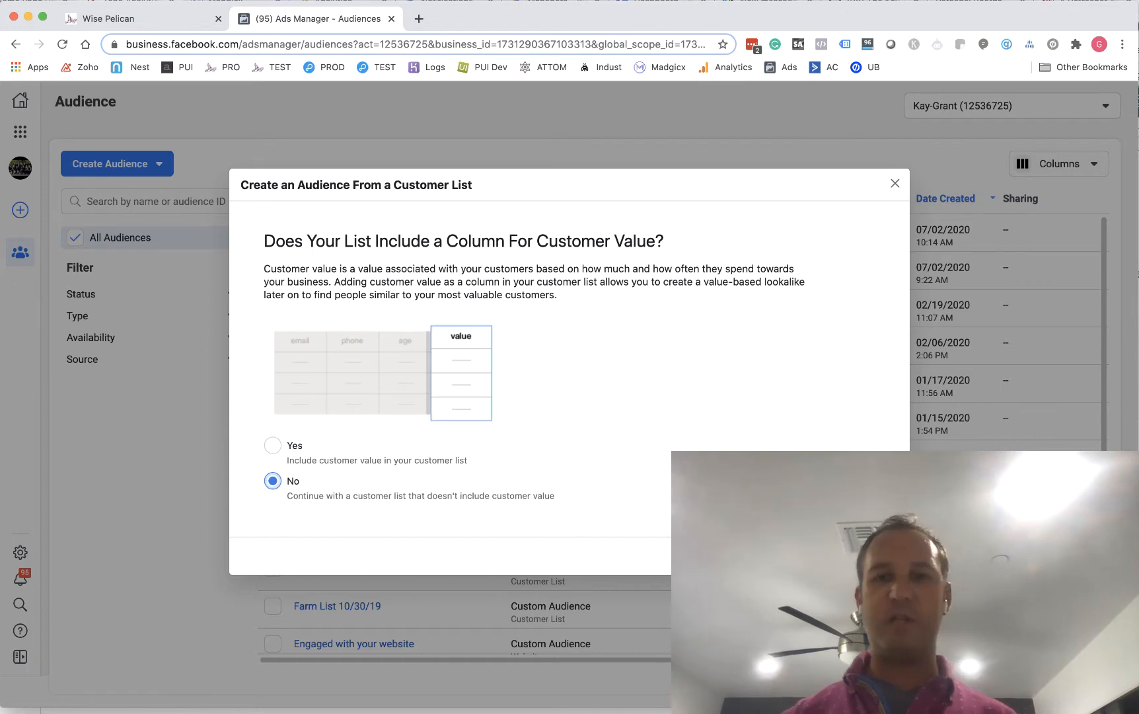
left_click(882, 556)
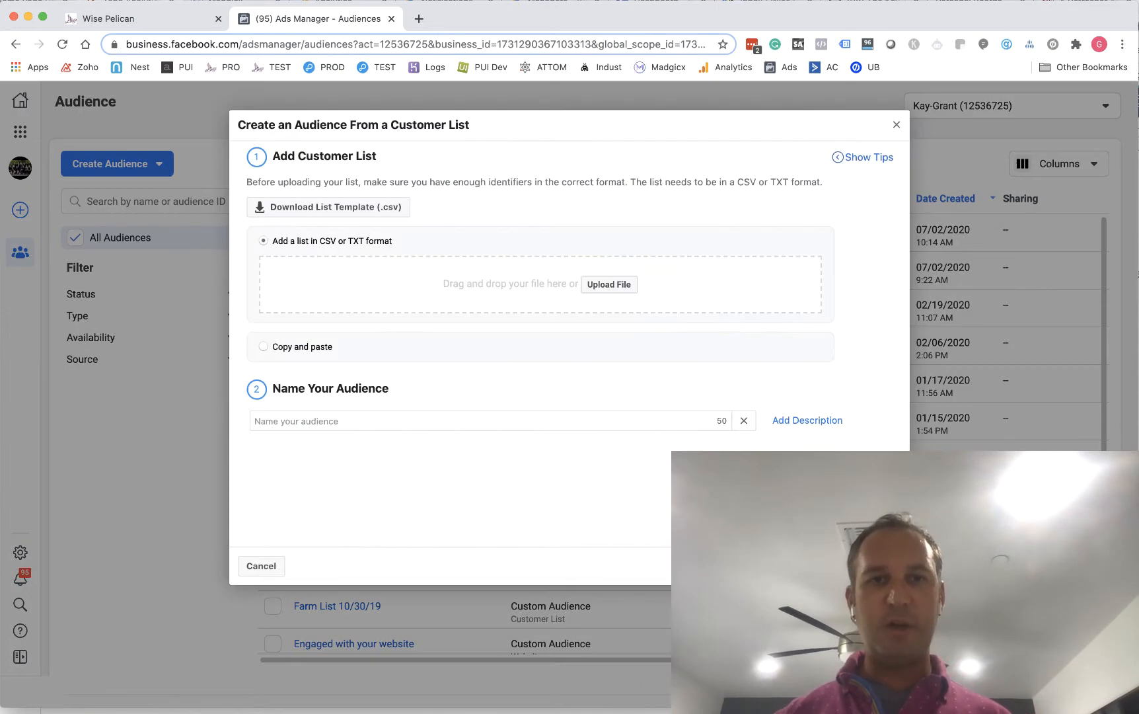
Add btJWDFeM4K-original.csv as the customer list, name the audience Test List, and continue to identifier mapping
left_click(609, 284)
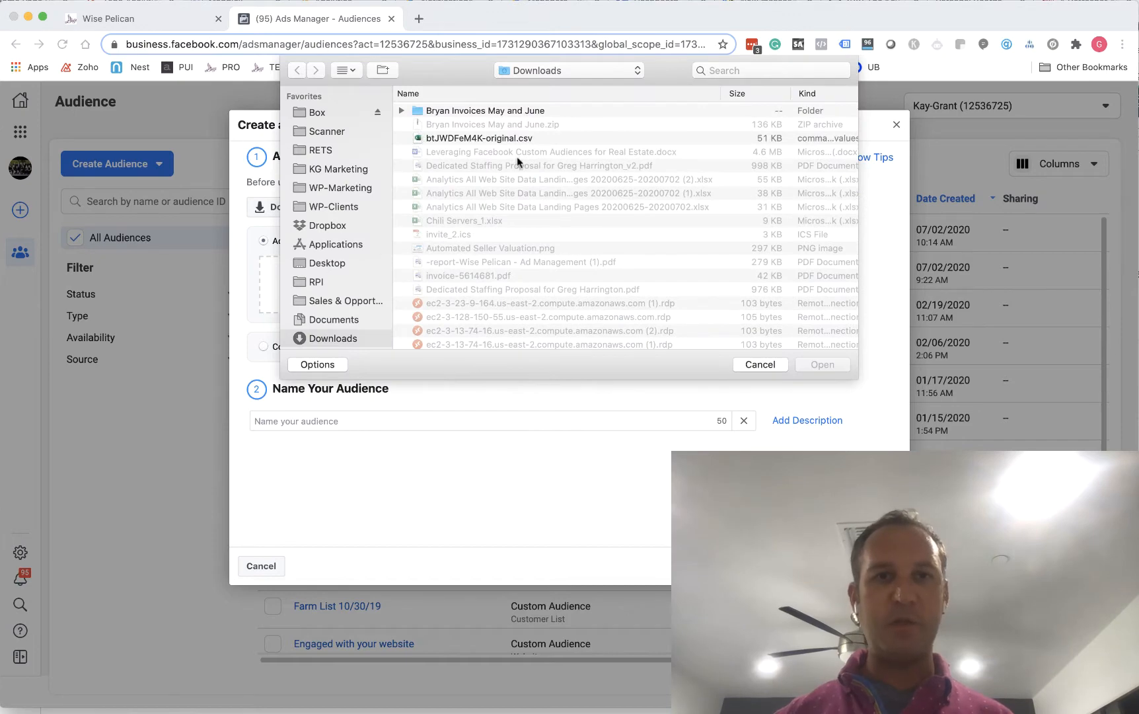
double_click(532, 137)
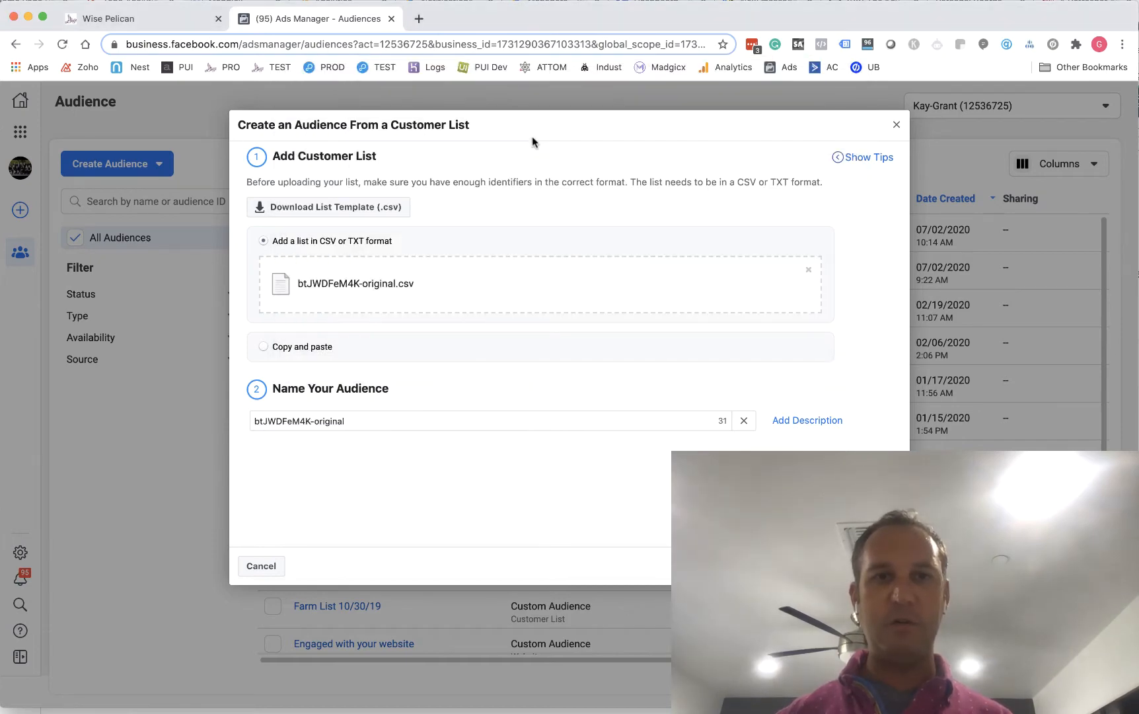
triple_click(401, 421)
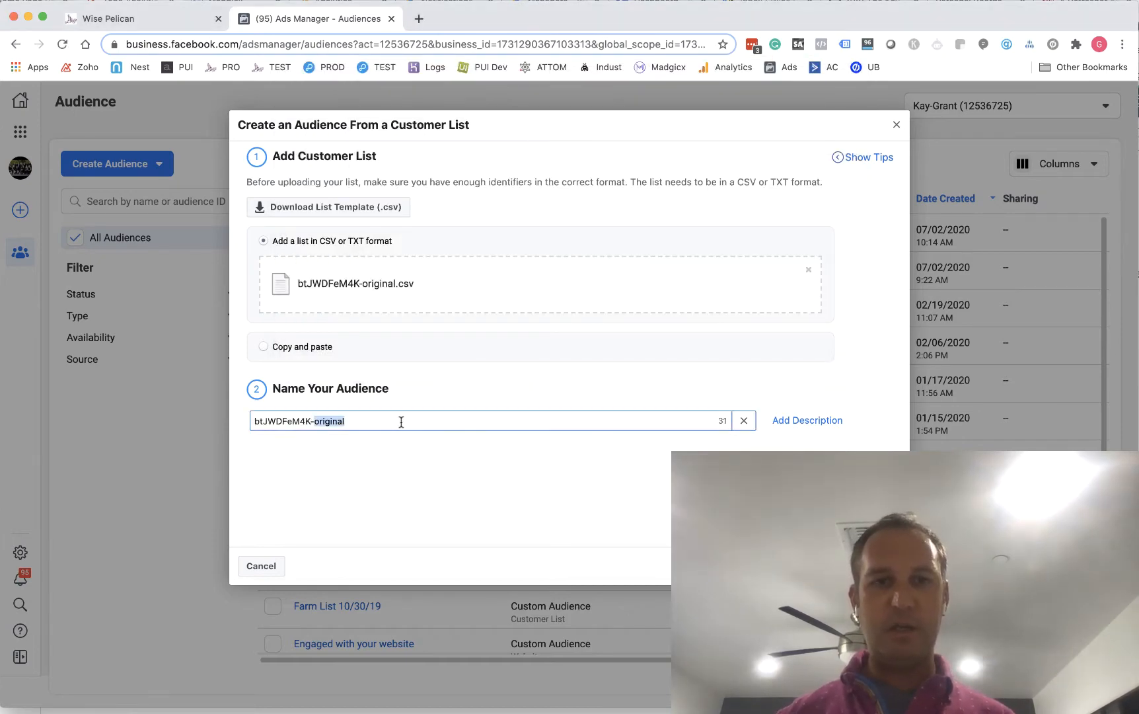
type("Test List")
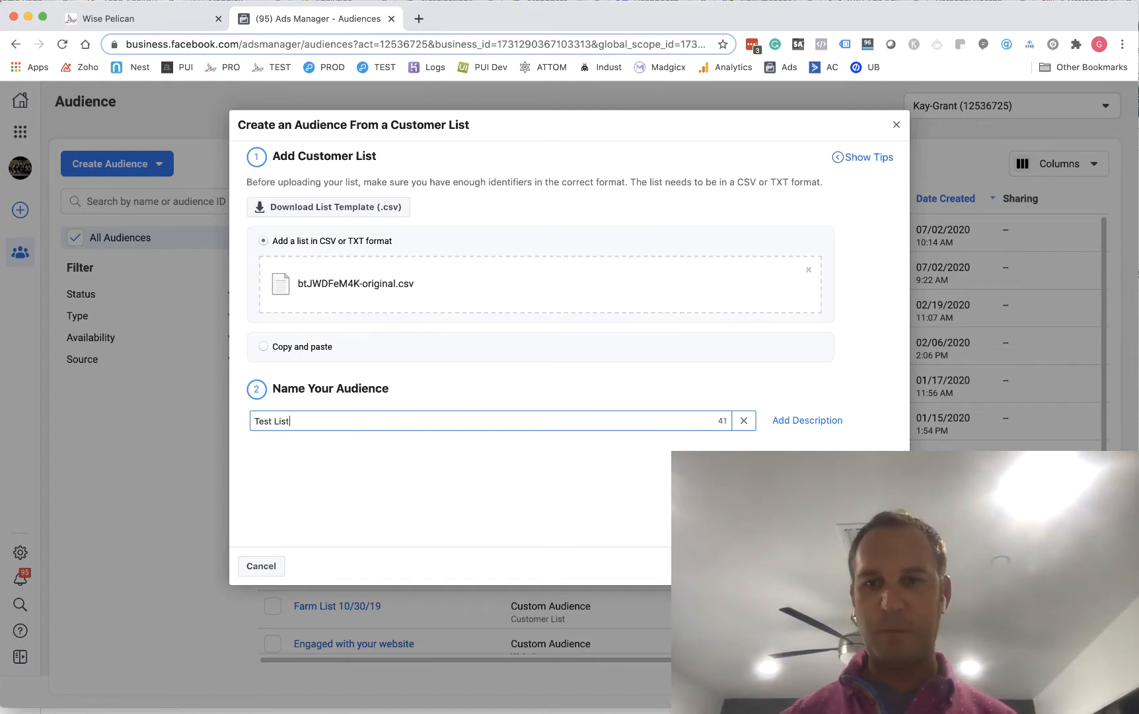
left_click(884, 566)
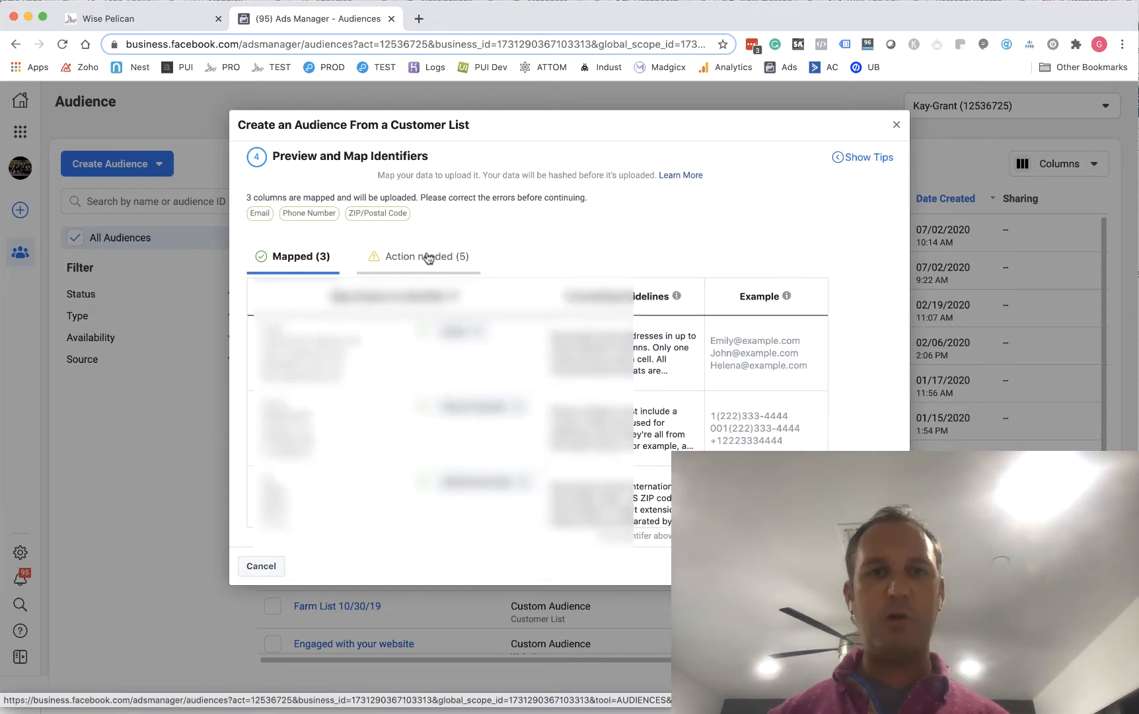
Map the name columns among the identifiers needing action to First Name and Last Name
left_click(428, 258)
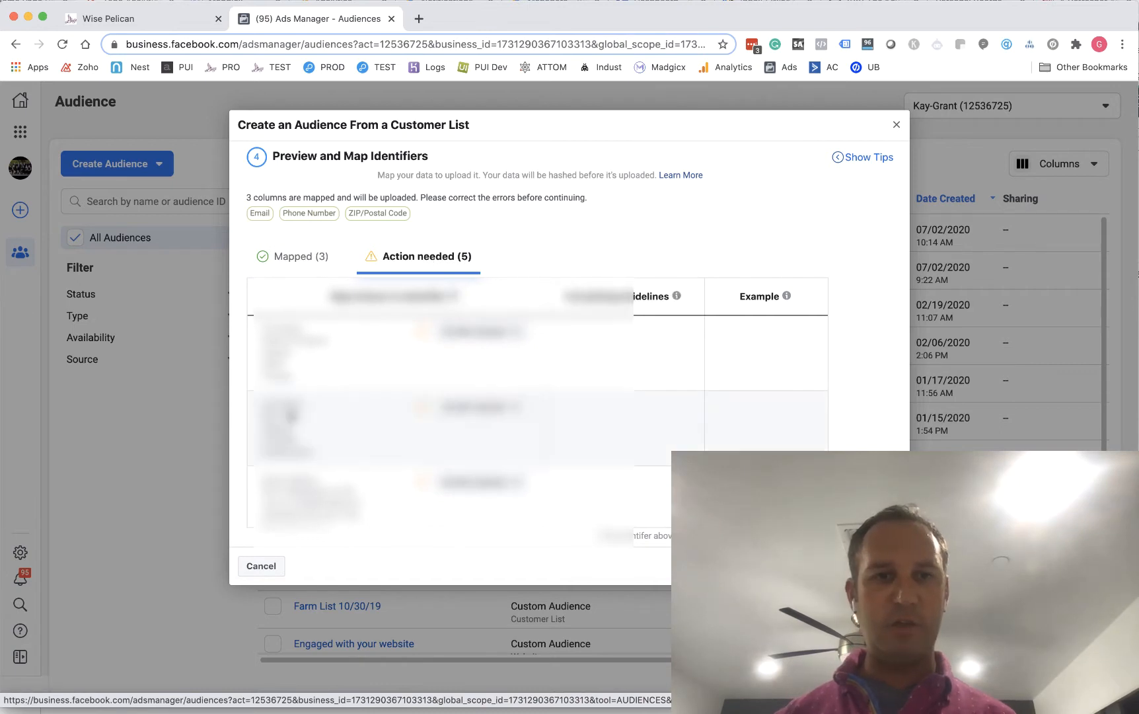
scroll(291, 415, "down", 2)
left_click(482, 330)
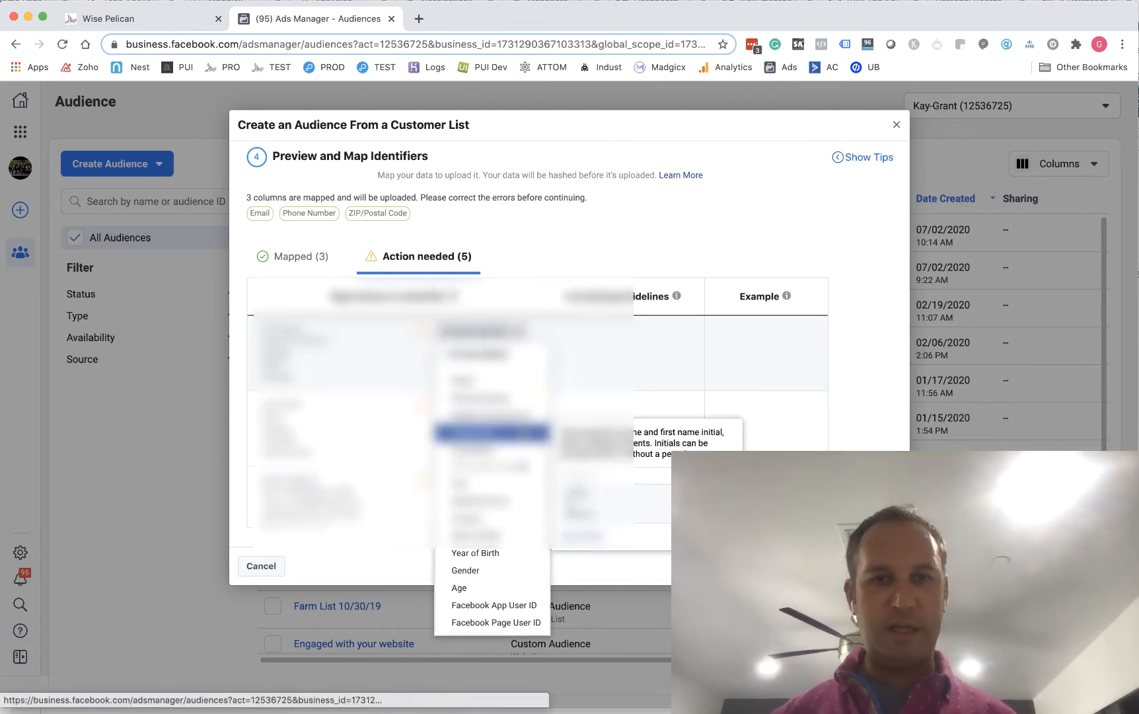
left_click(523, 434)
left_click(497, 406)
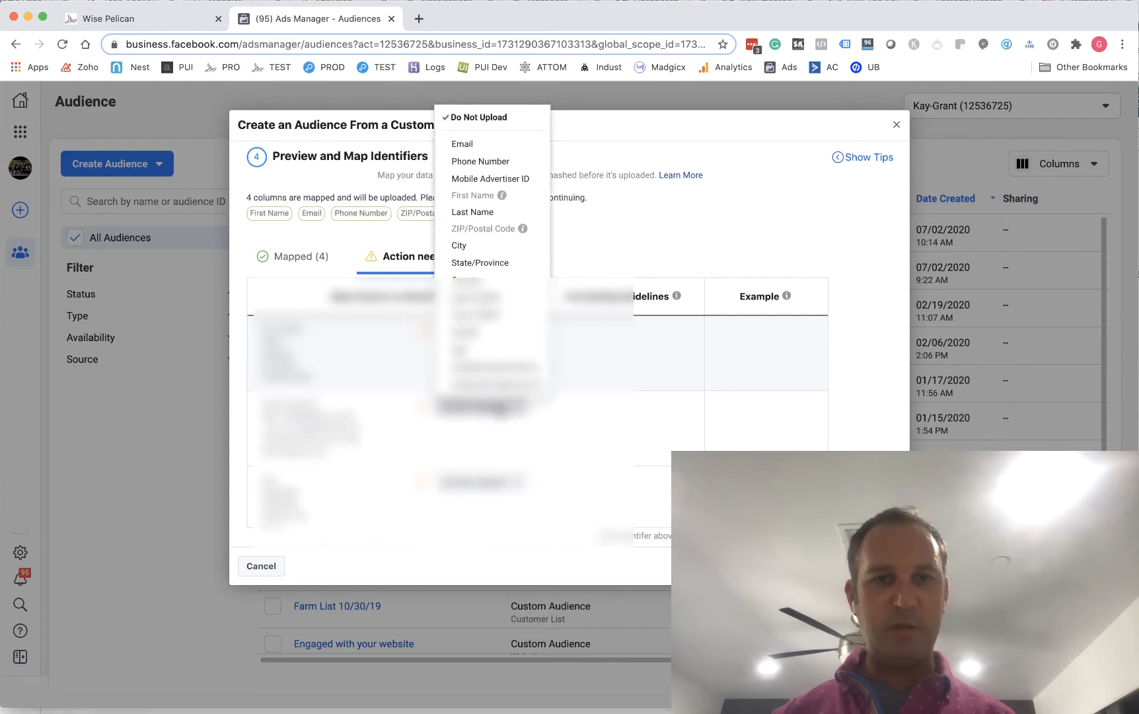
left_click(501, 413)
left_click(472, 333)
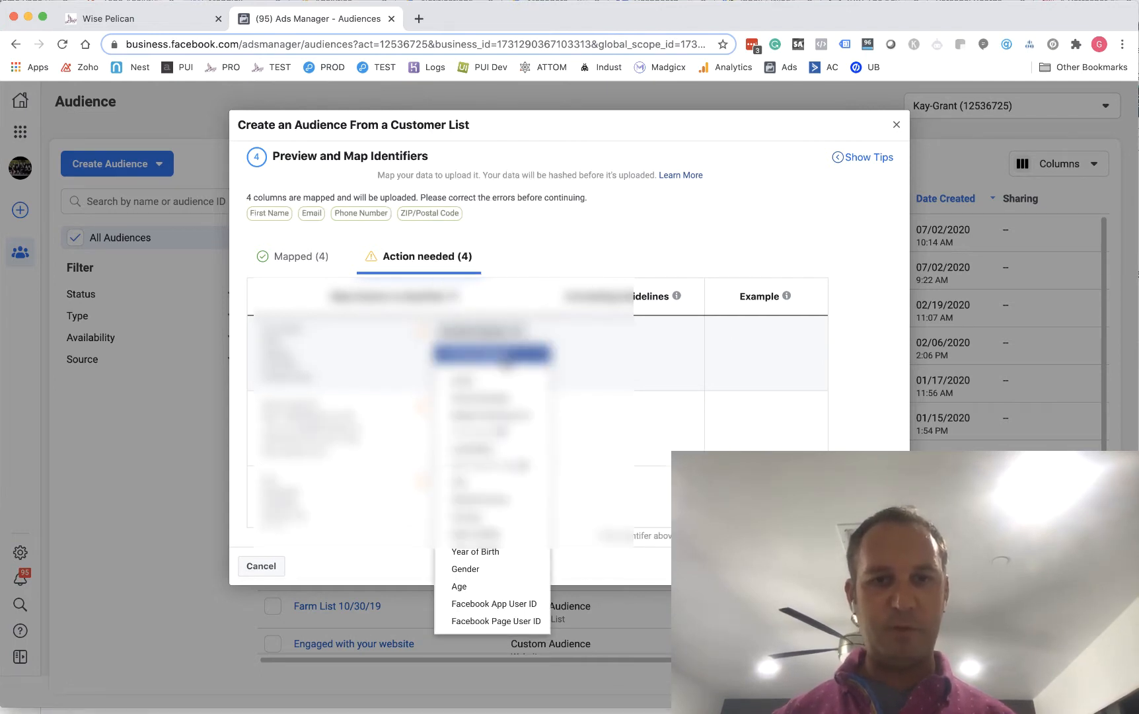
left_click(490, 452)
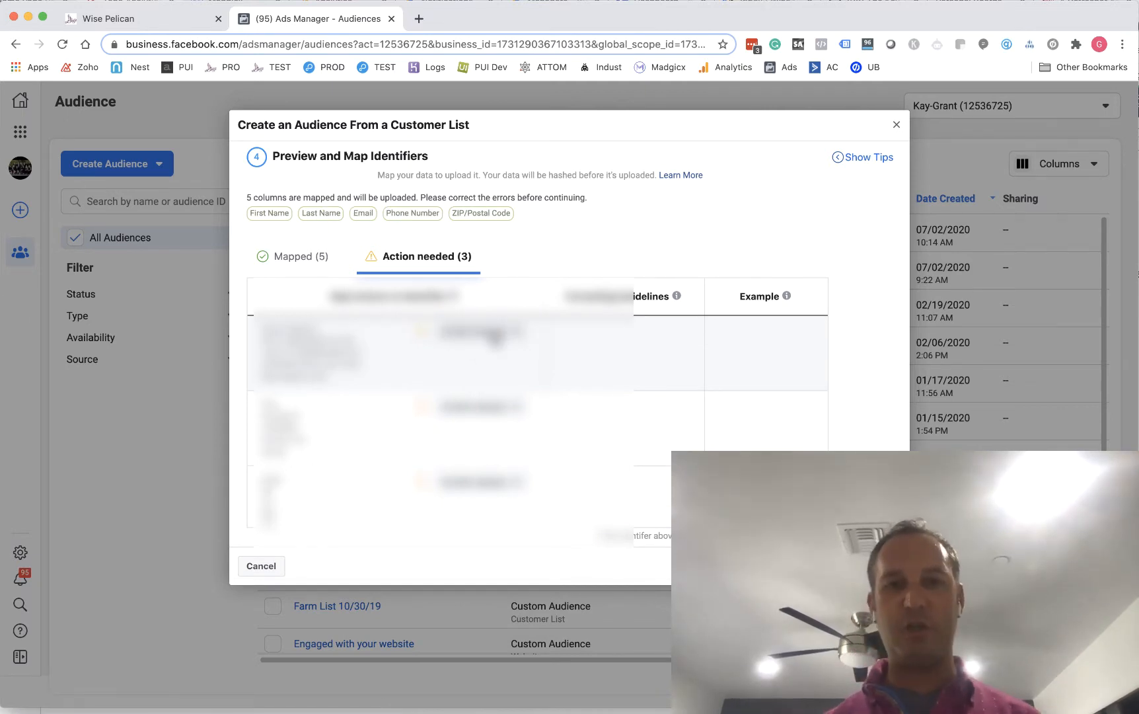
Map the remaining city and state columns to the City and State/Province identifiers
left_click(497, 407)
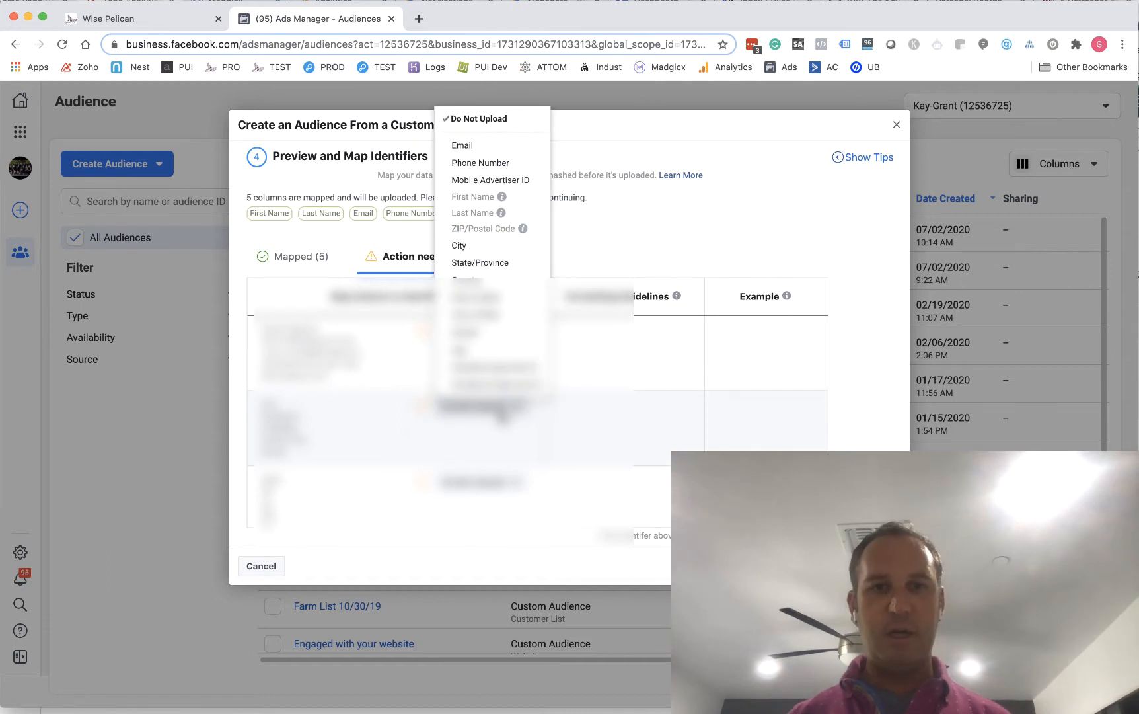
left_click(498, 247)
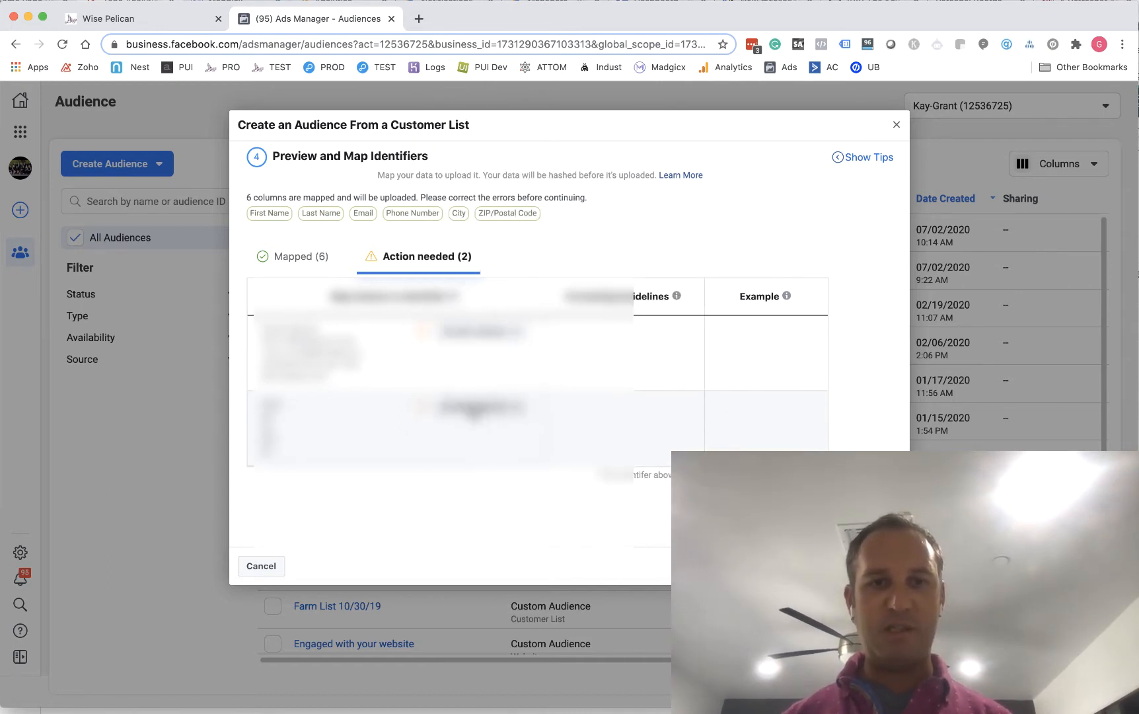
left_click(475, 408)
left_click(492, 262)
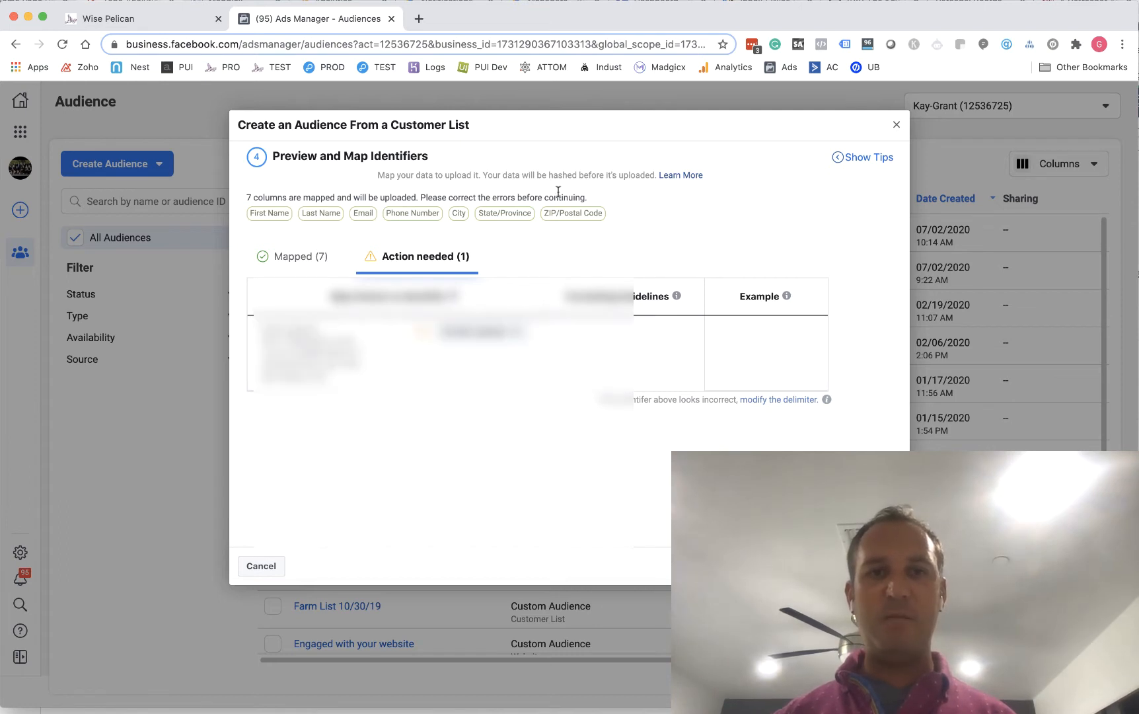
Upload the mapped customer list to create the audience and finish the creation dialog, leaving the last column unmapped
mouse_move(455, 296)
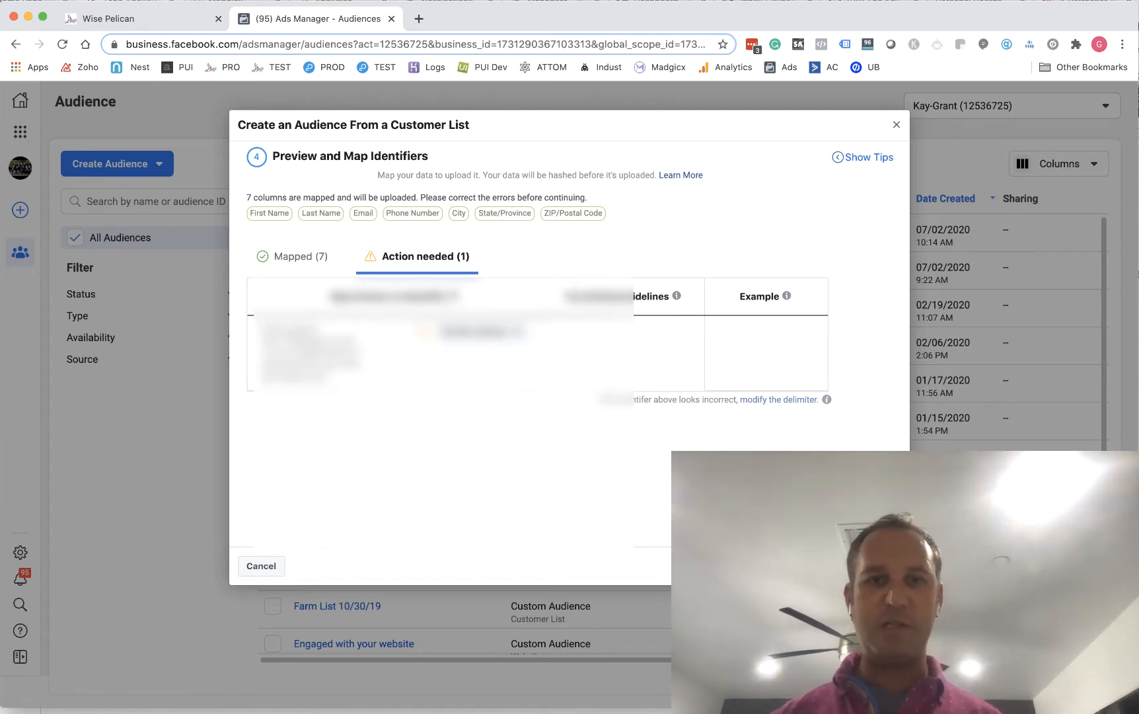
left_click(861, 566)
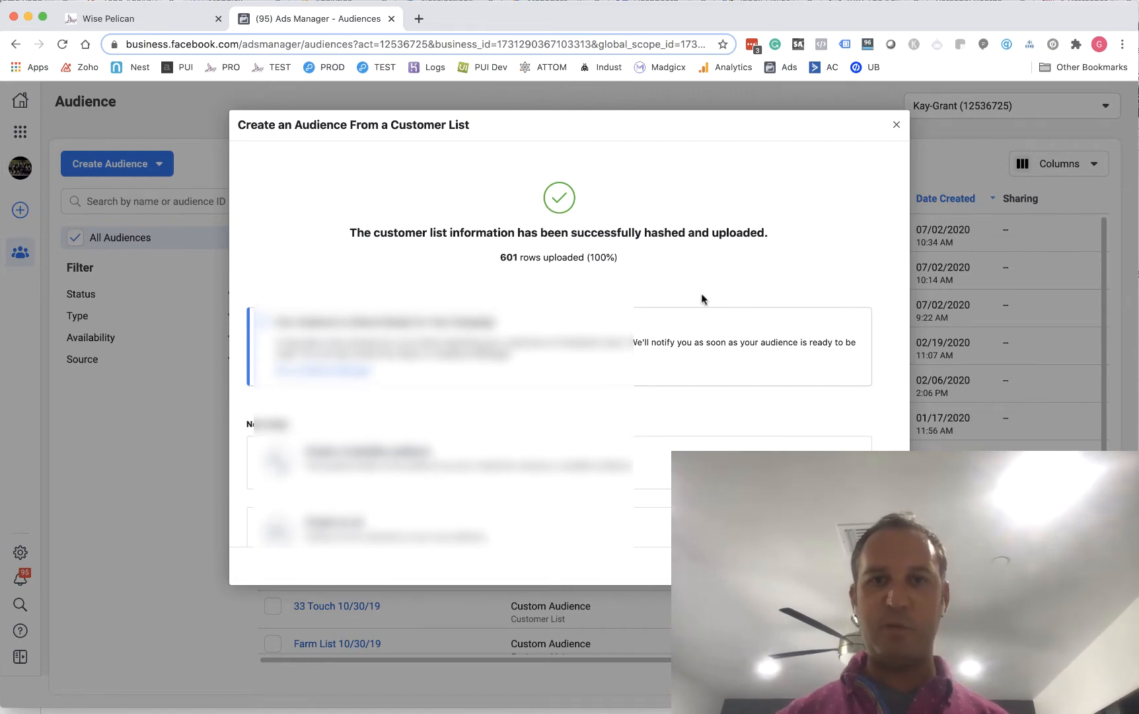
left_click(881, 566)
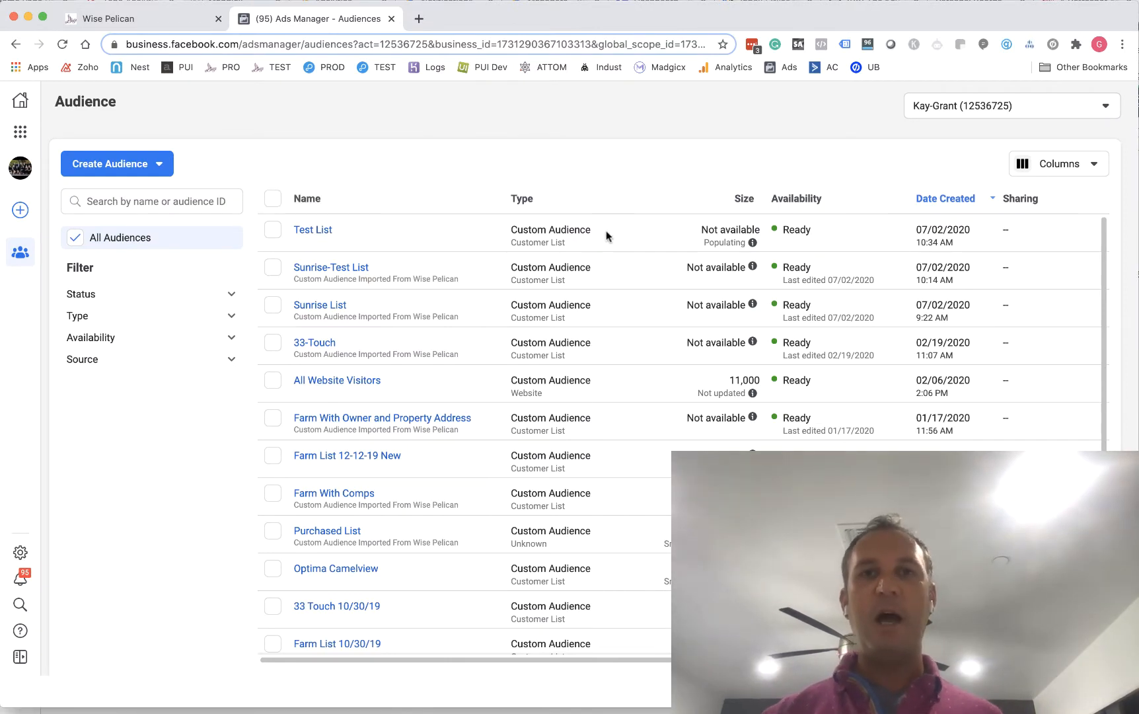
Switch to Wise Pelican and start creating a Facebook audience from the Sunrise mailing list
left_click(125, 20)
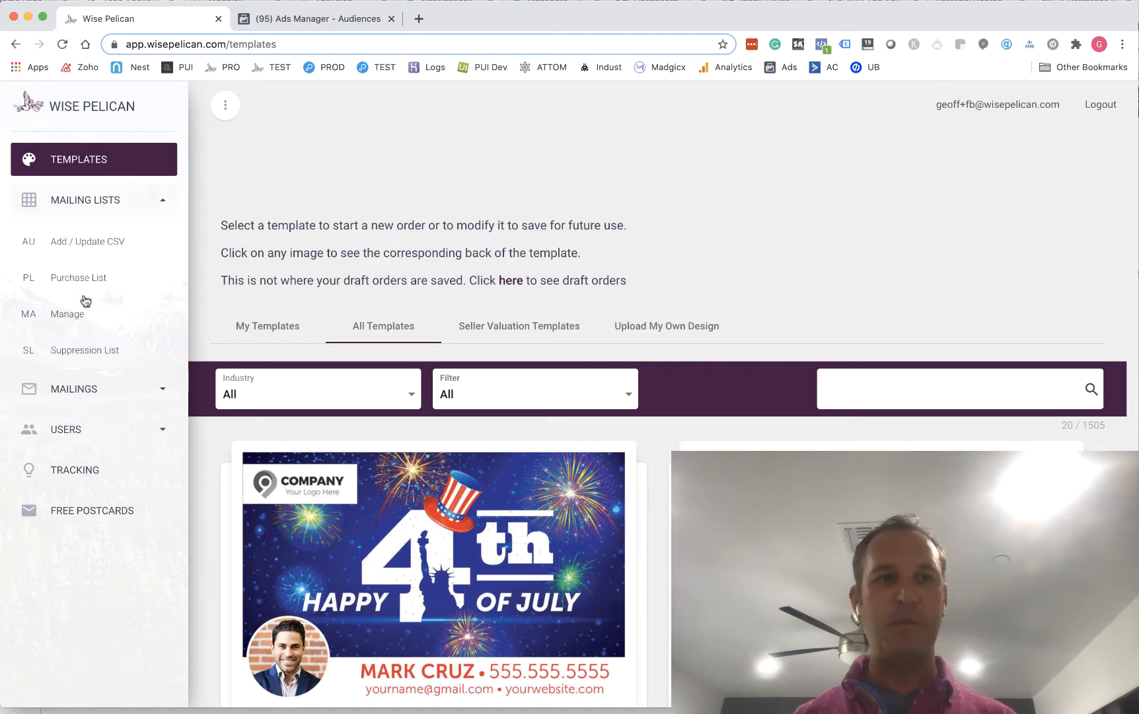
left_click(69, 321)
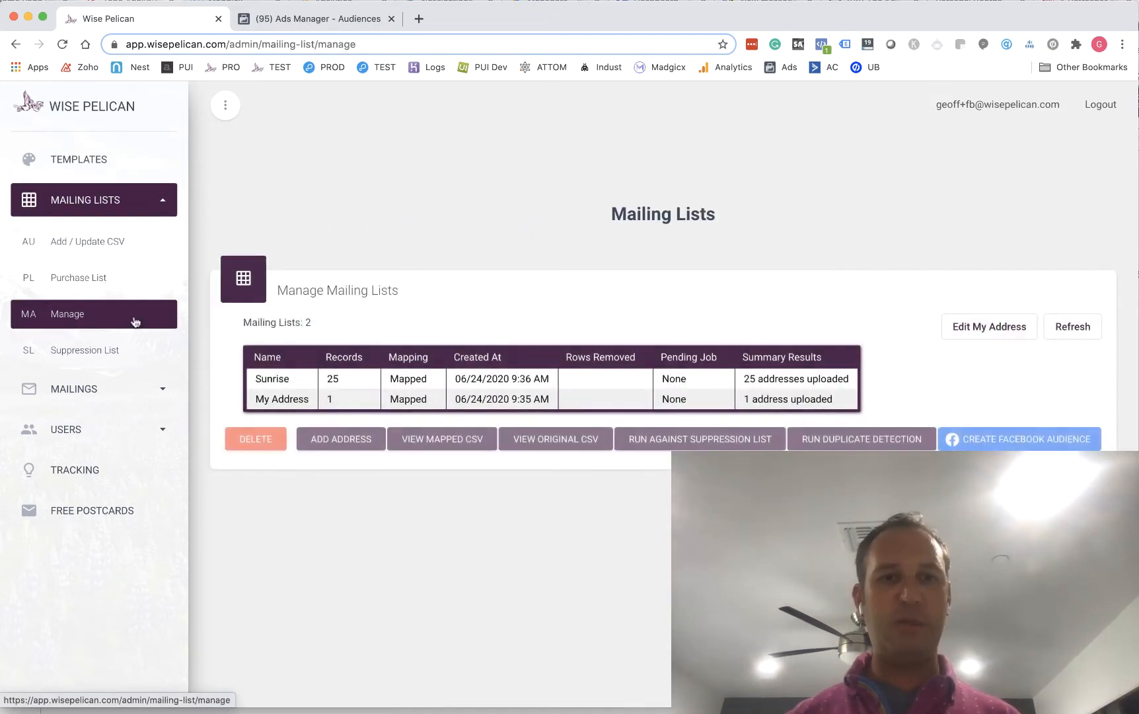
left_click(501, 383)
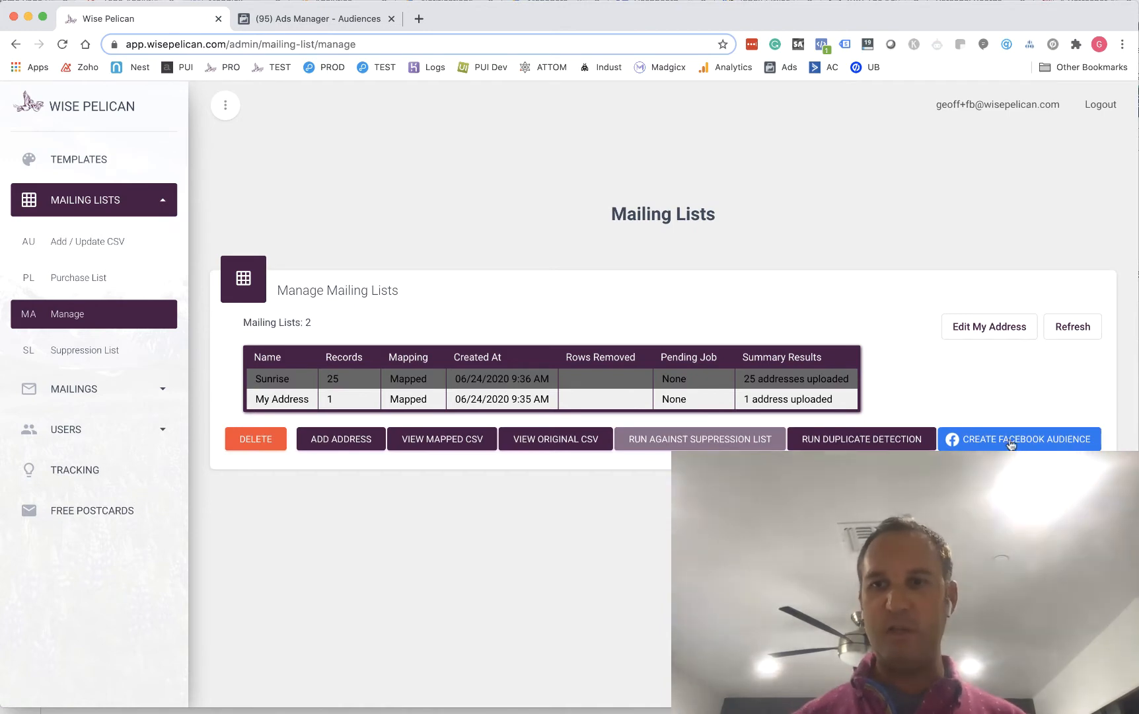
left_click(1013, 445)
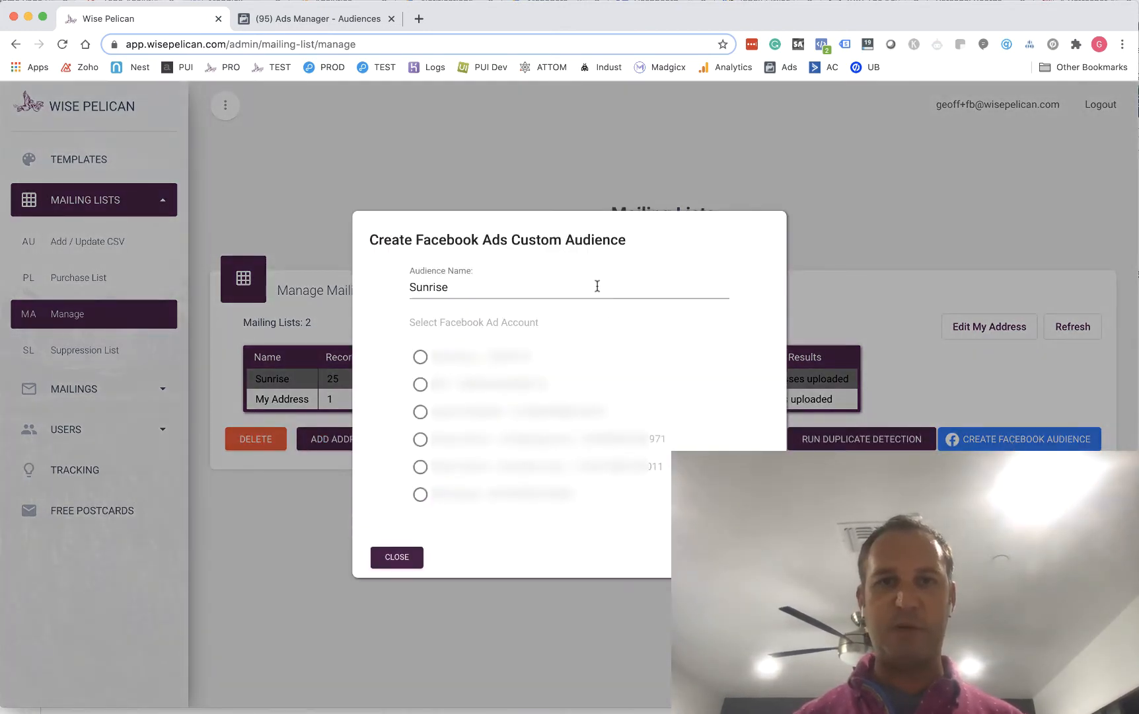
Name the audience Sunrise - Test List Video, choose the first Facebook ad account, and create the audience
left_click(597, 287)
type("- Tes")
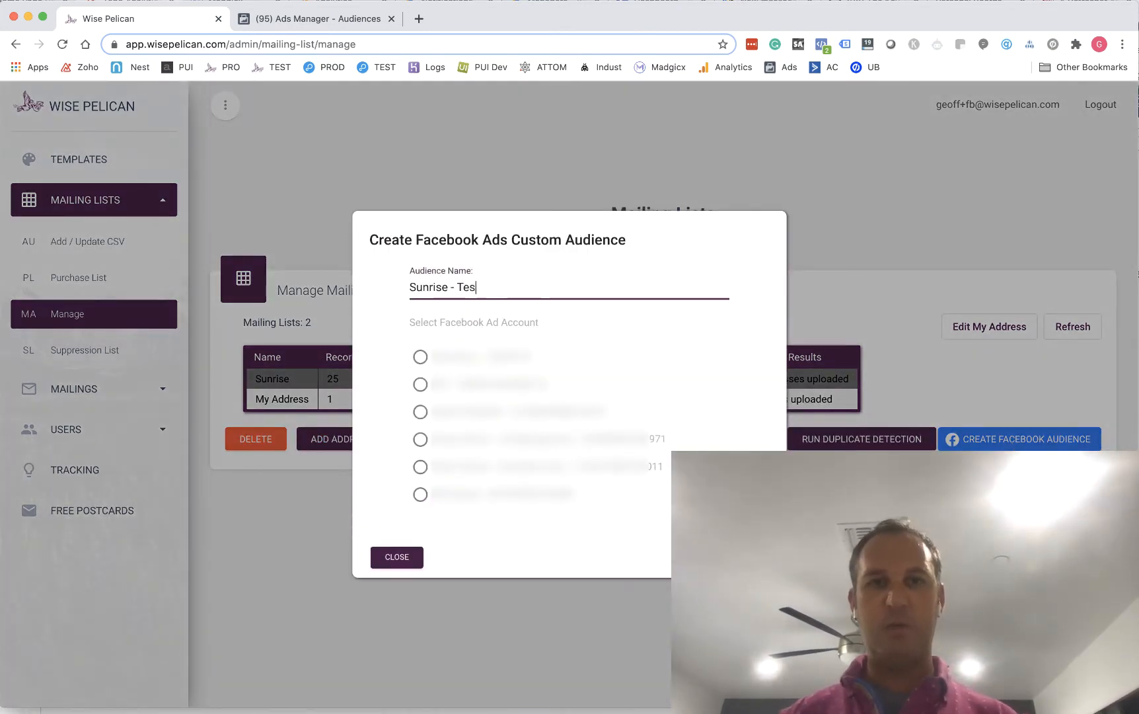
type("t List Video")
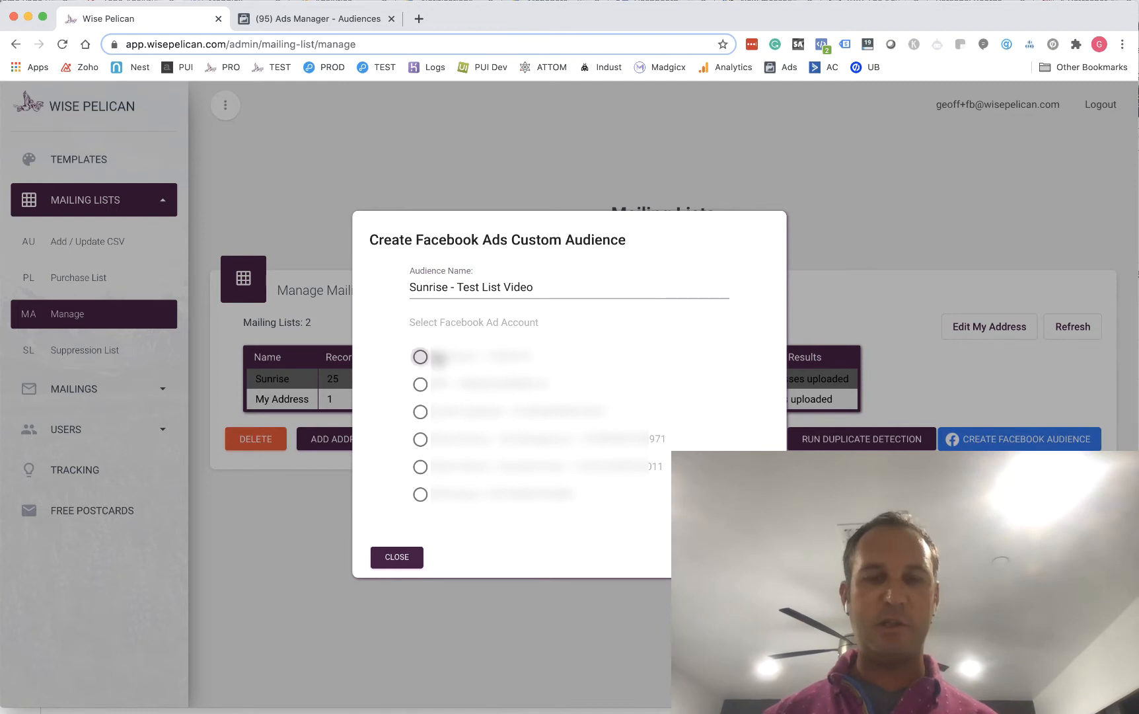
left_click(421, 358)
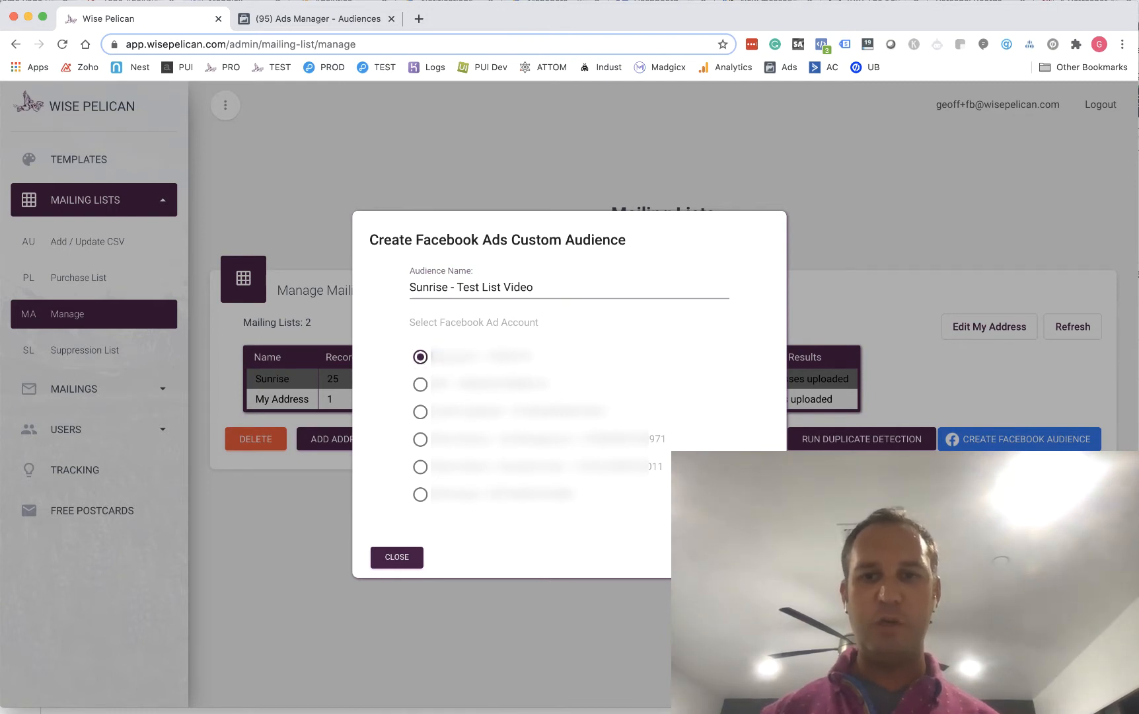
left_click(735, 557)
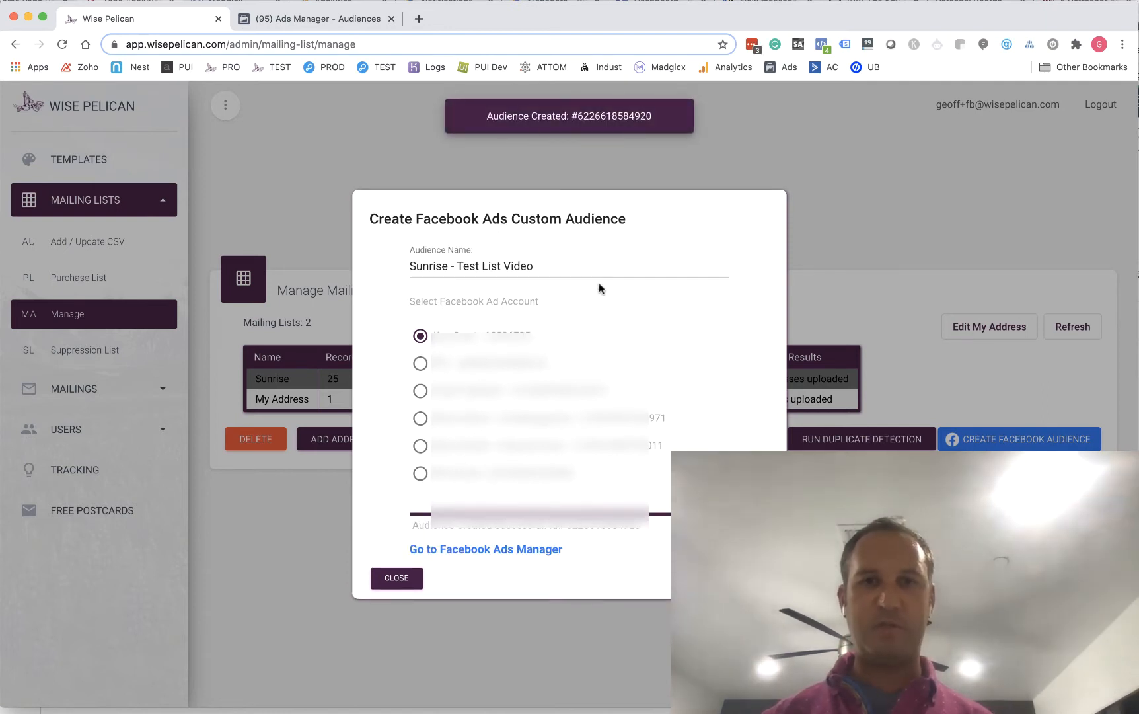
Check the new audience in Facebook Ads Manager, then return to Wise Pelican and close the audience dialog
left_click(498, 553)
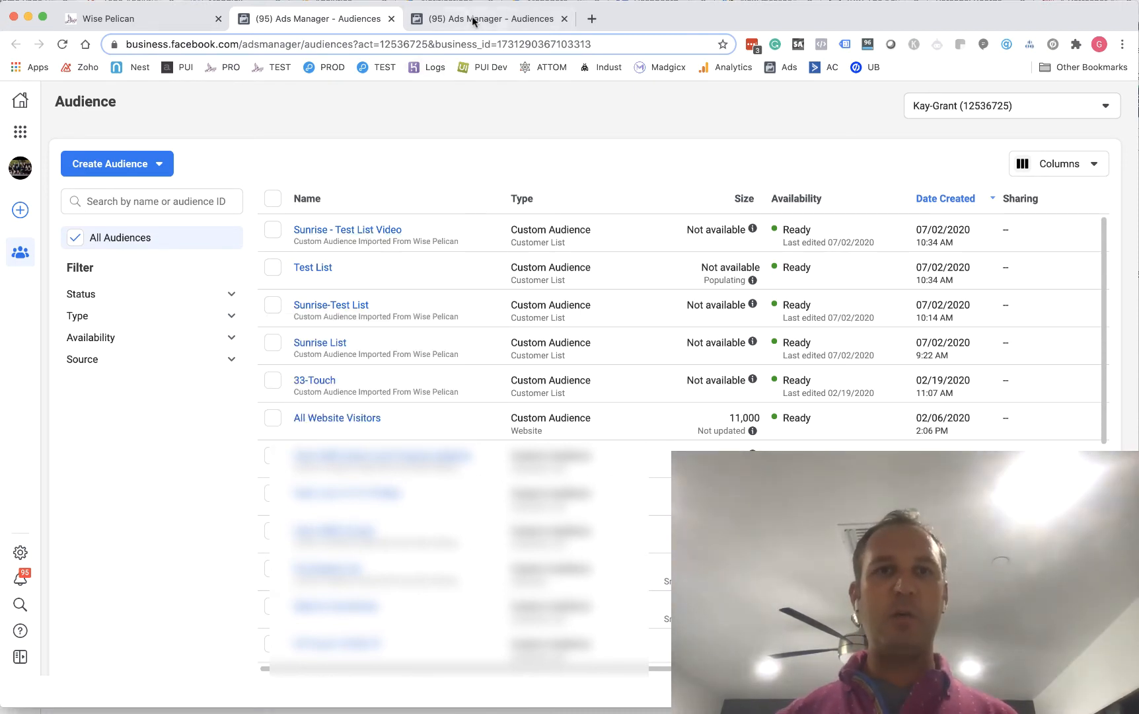
left_click(175, 24)
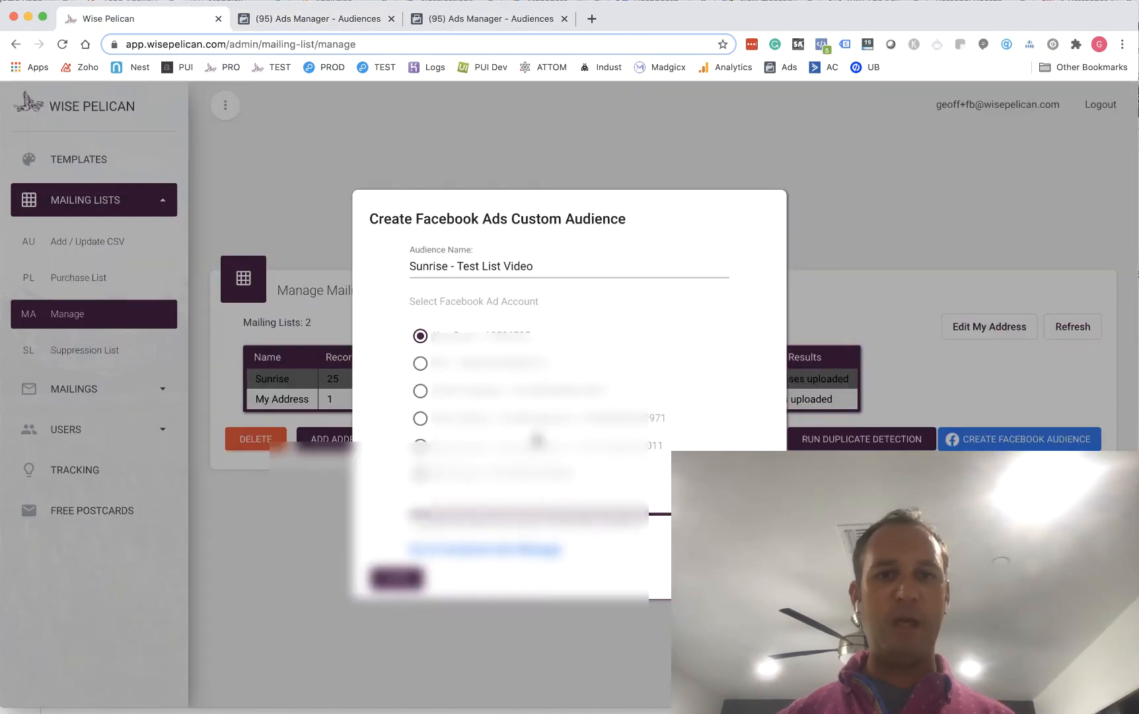
left_click(397, 579)
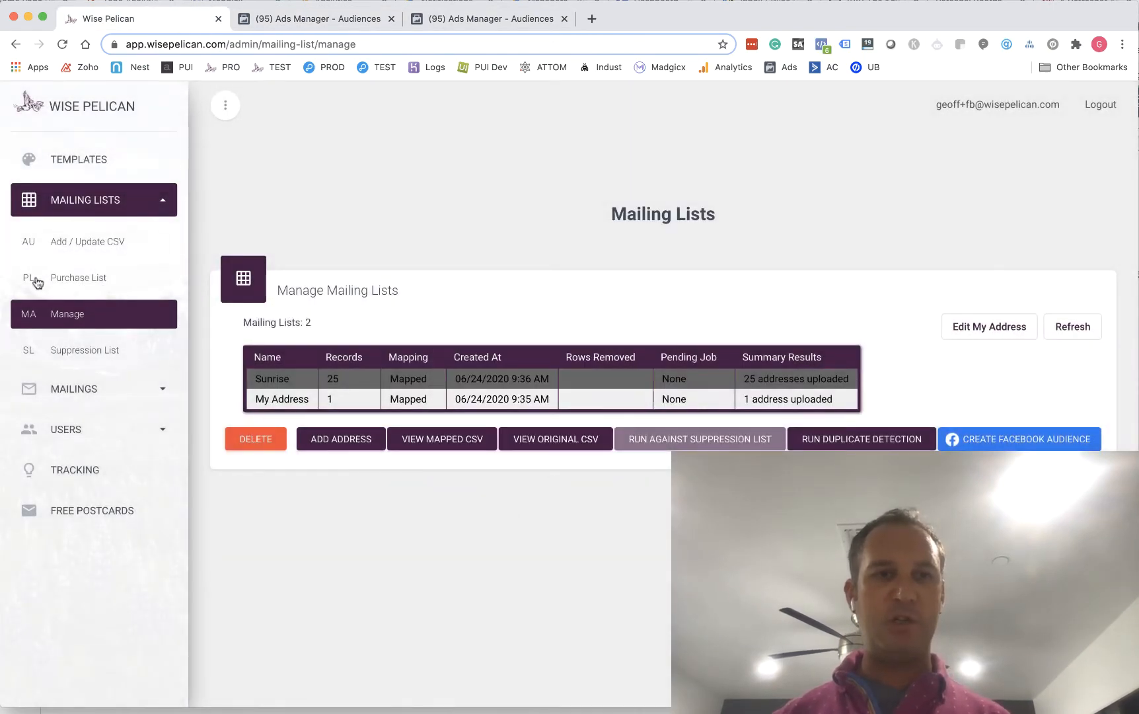
left_click(433, 382)
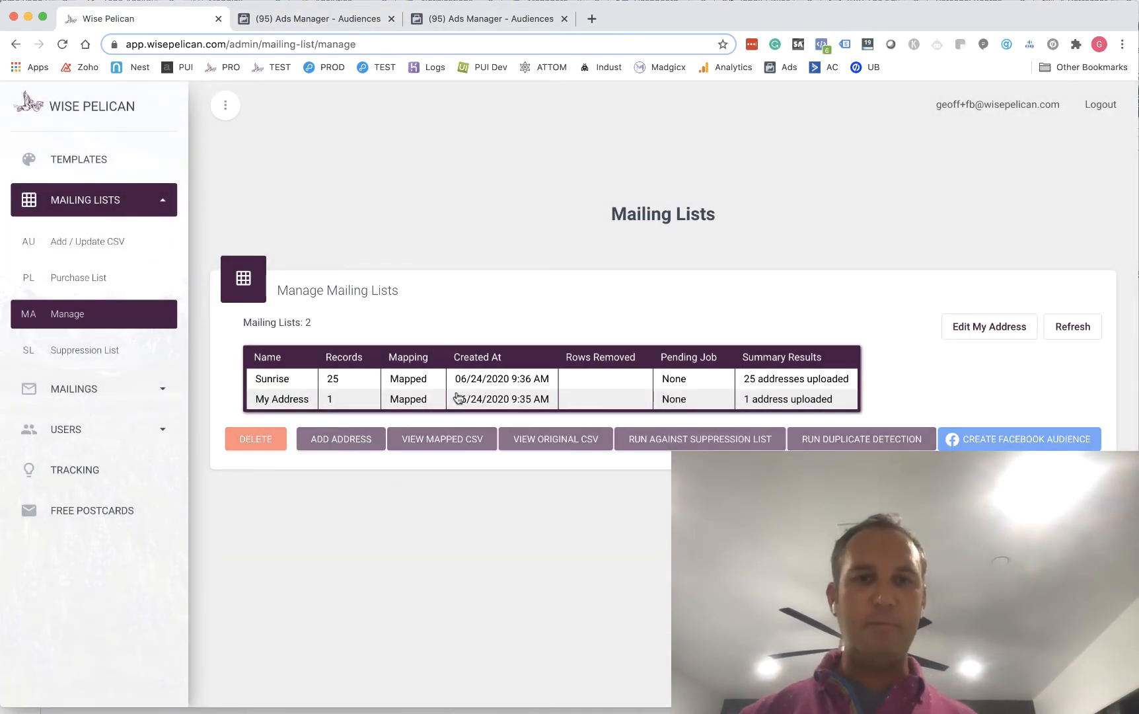
left_click(398, 388)
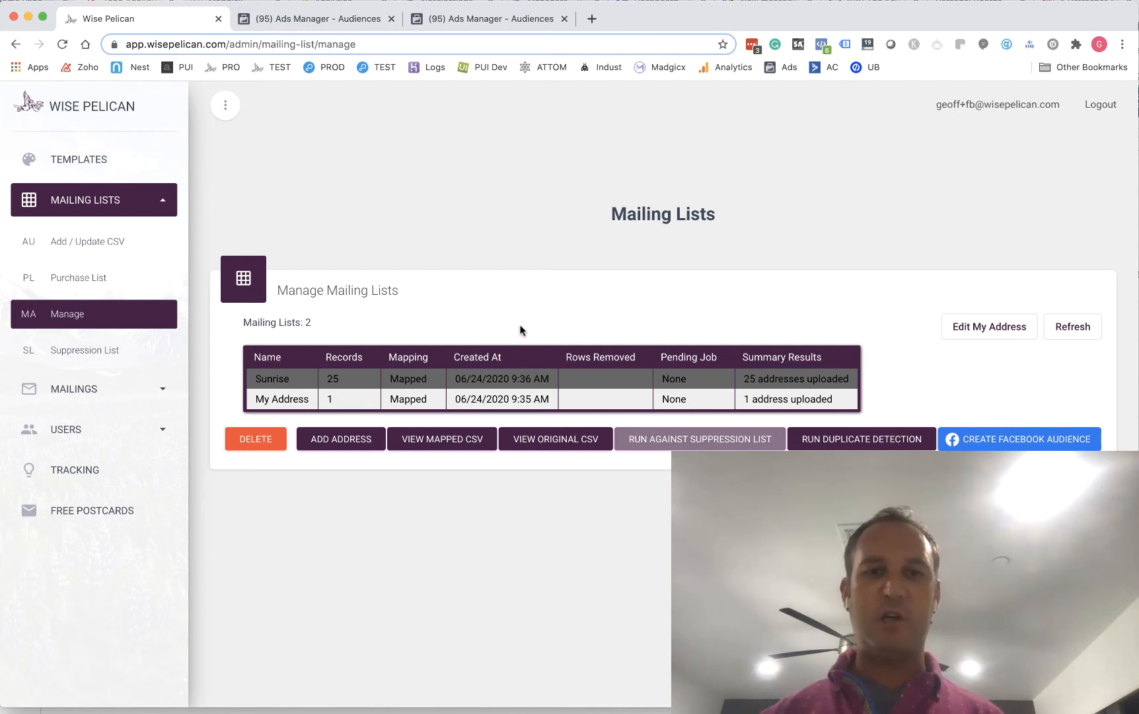
left_click(565, 381)
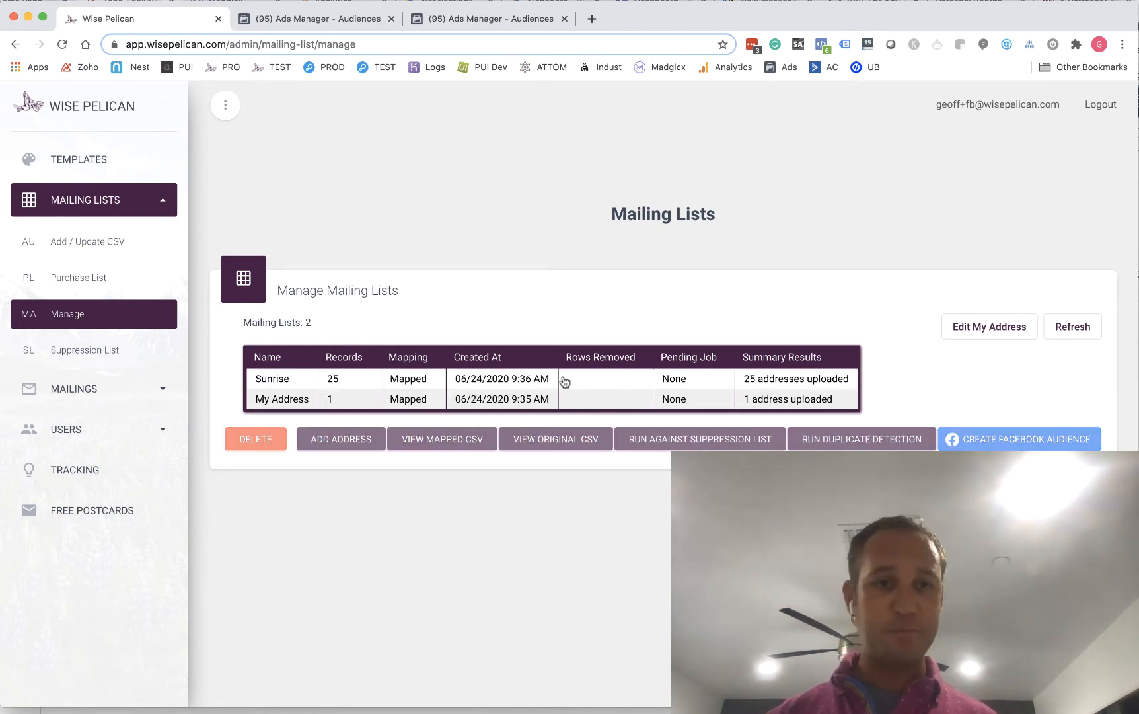
left_click(564, 382)
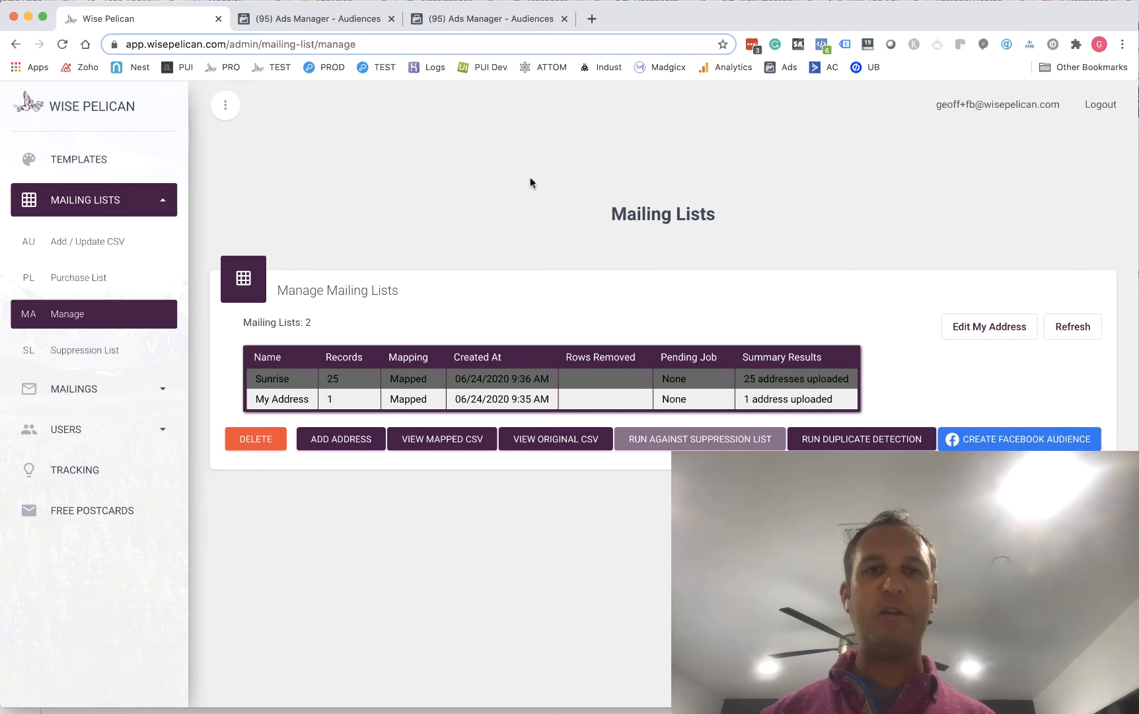
Open The Kay-Grant Group's Facebook business page in a new browser tab
left_click(349, 25)
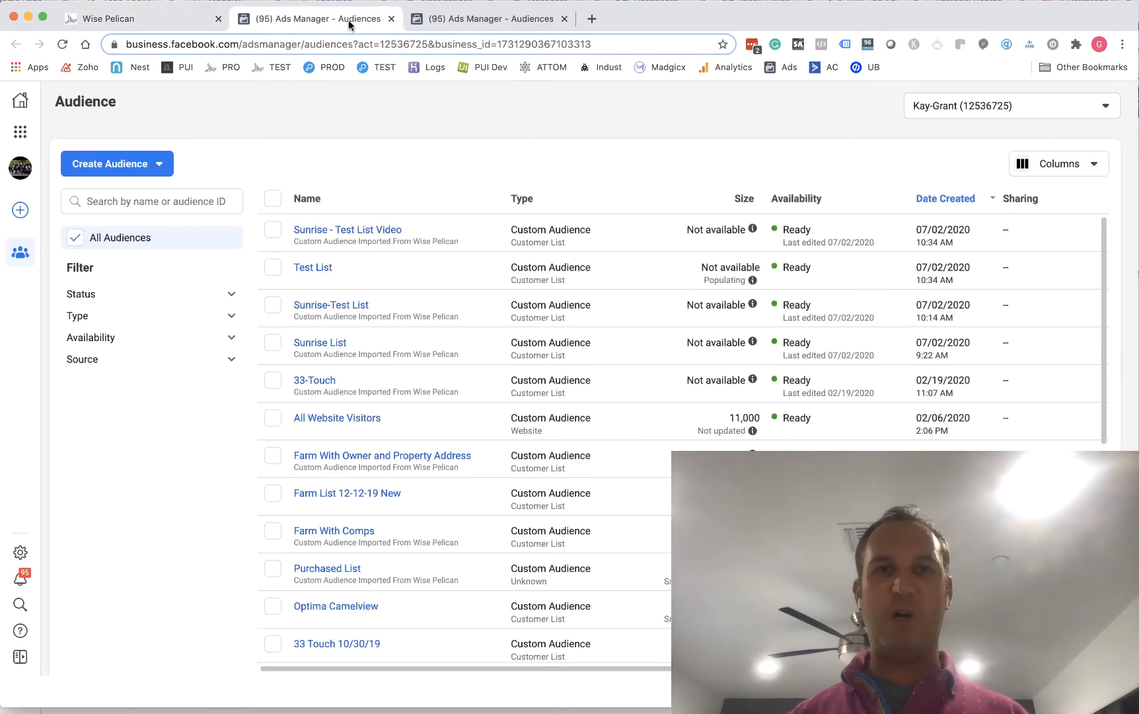
left_click(444, 24)
key("super+t")
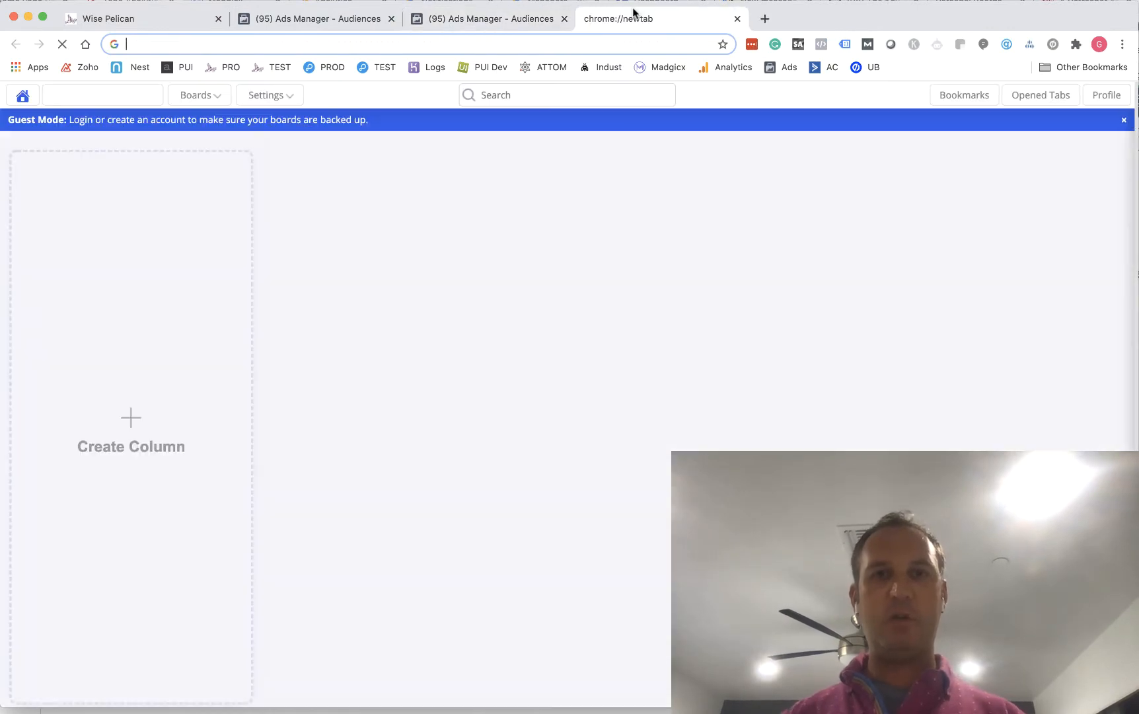
type("face")
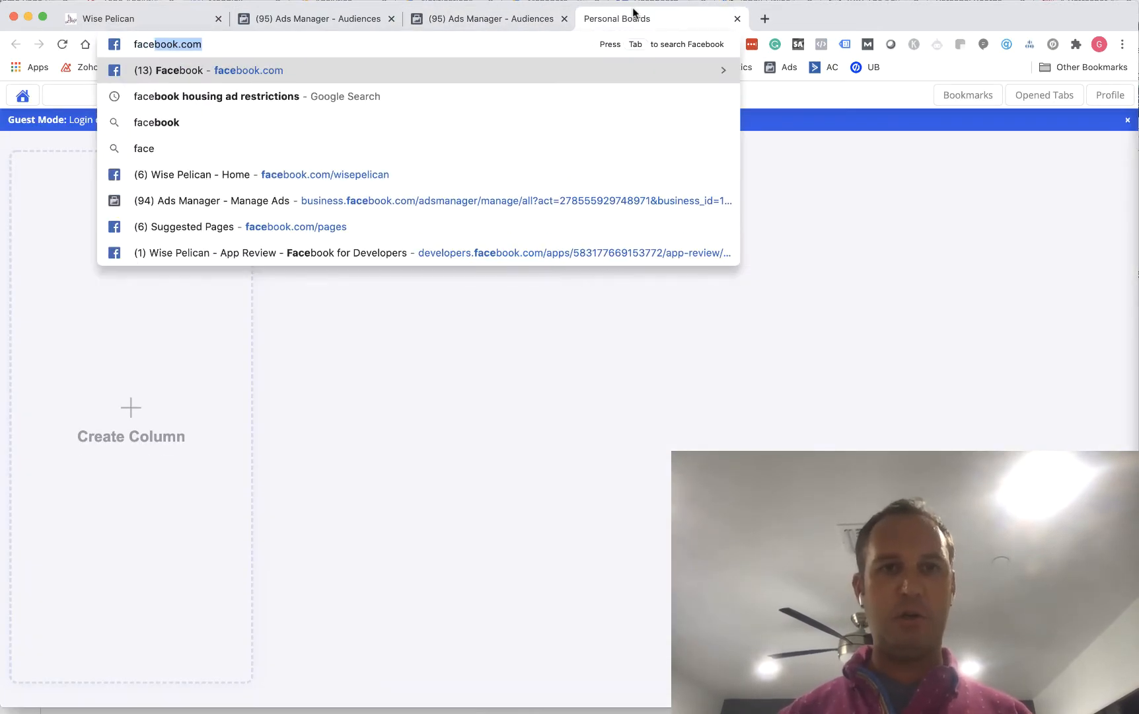
type("book.com/")
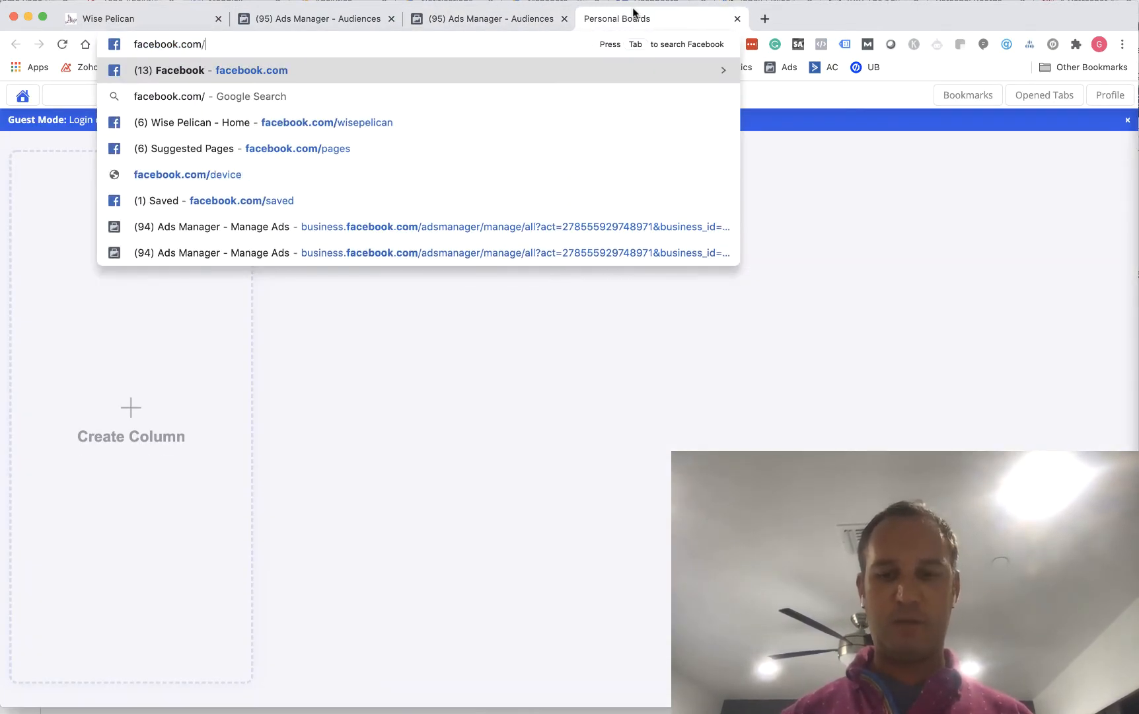
key("Return")
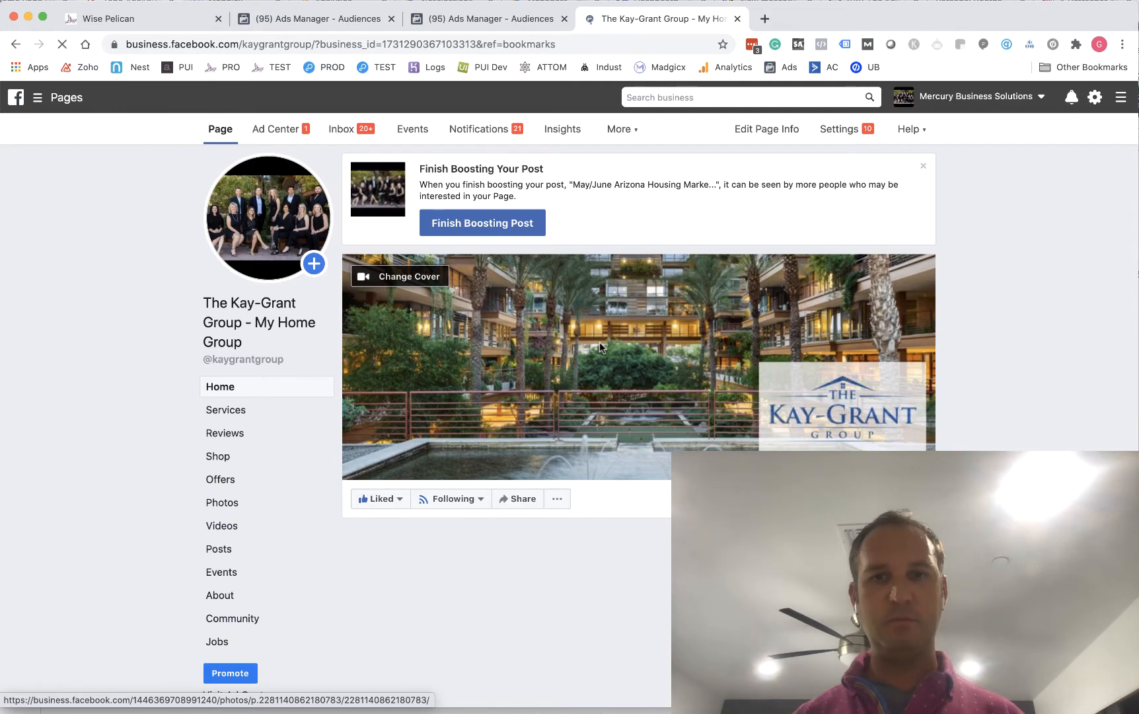
Find the SOLD post about the Southwest-style luxury home in North Scottsdale and start boosting it
scroll(599, 341, "down", 6)
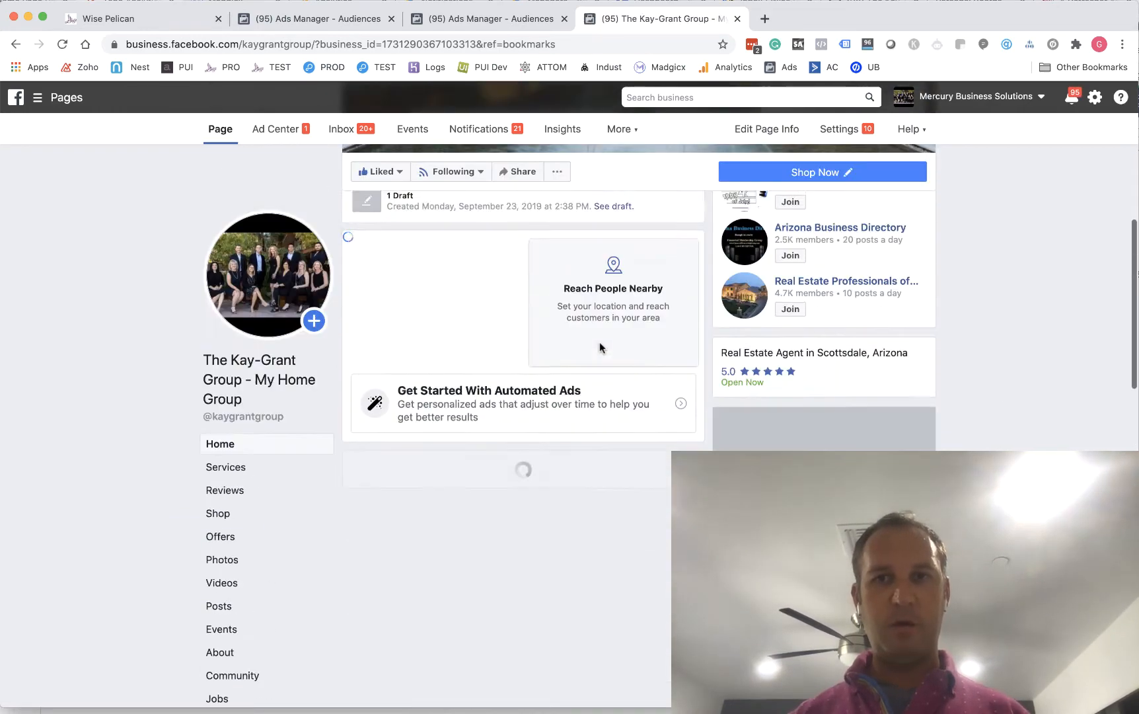
scroll(599, 342, "down", 3)
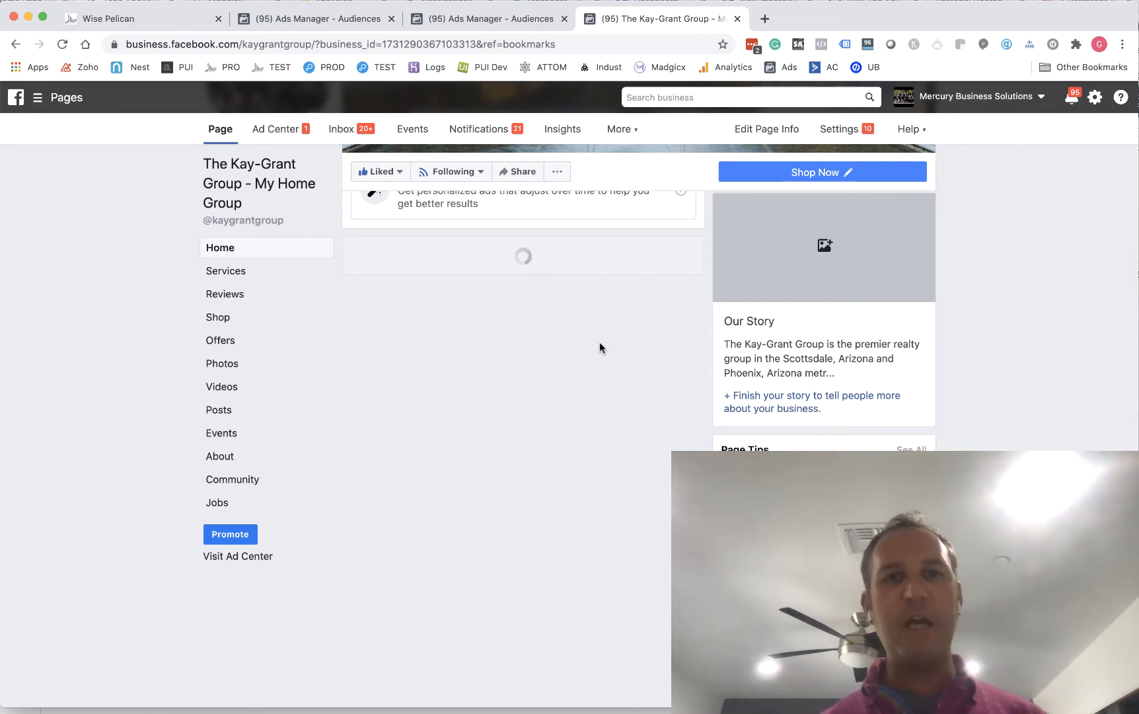
scroll(599, 342, "down", 8)
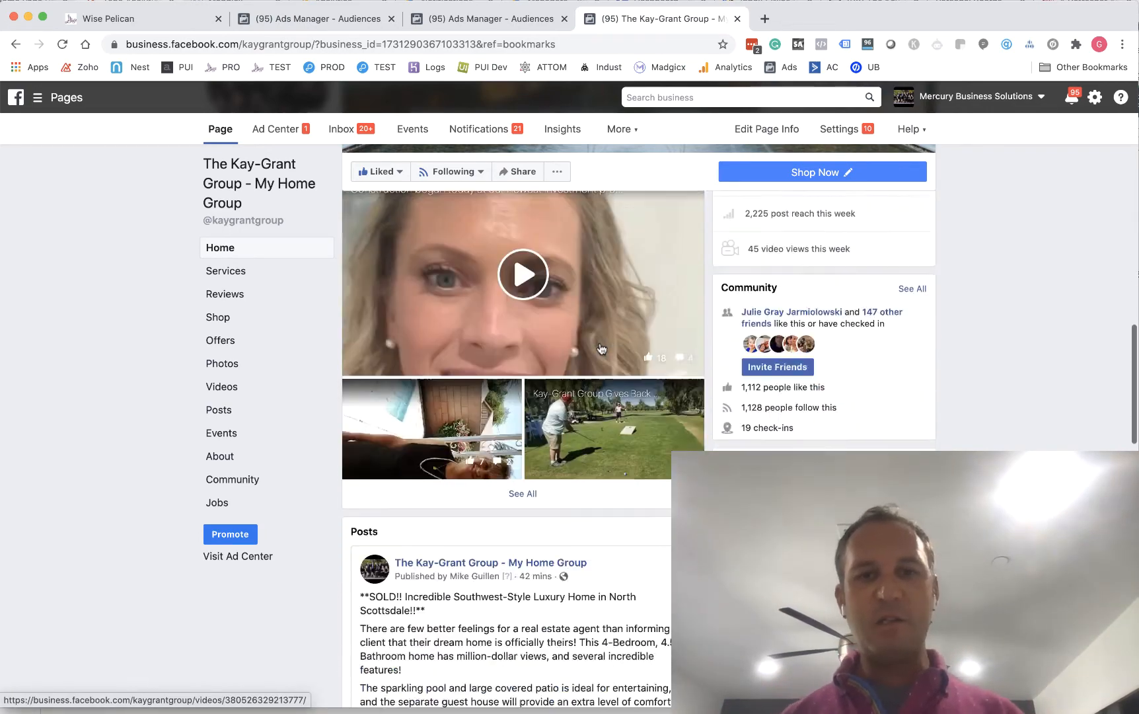
scroll(600, 348, "down", 7)
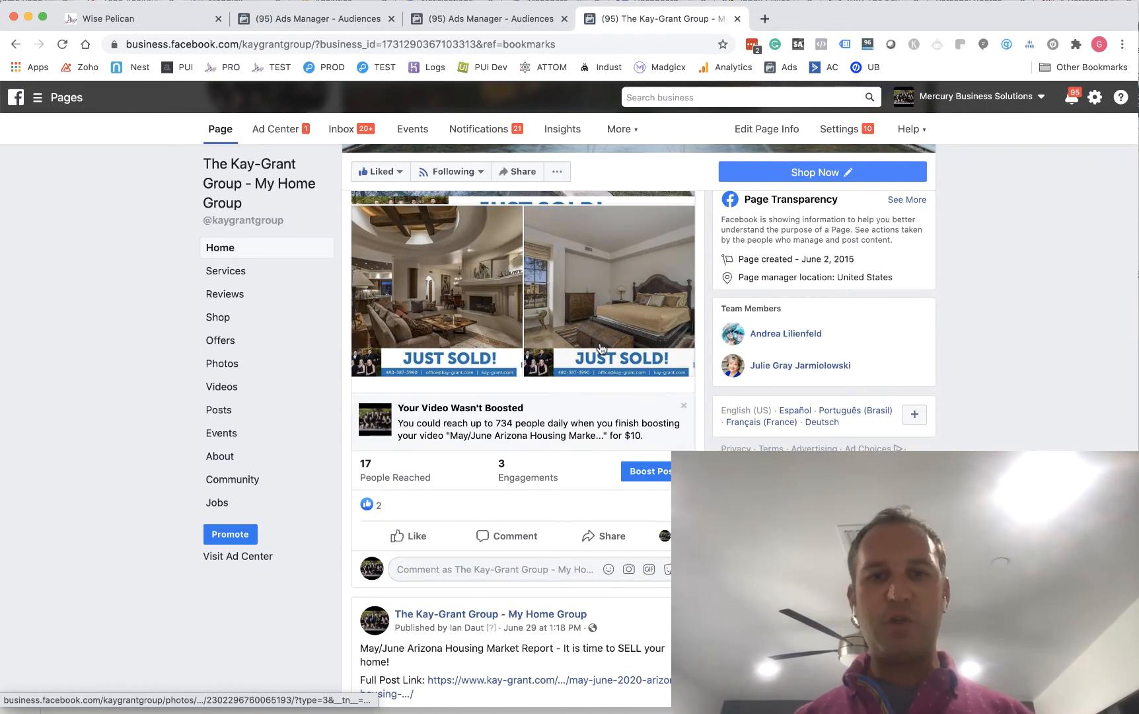
left_click(645, 473)
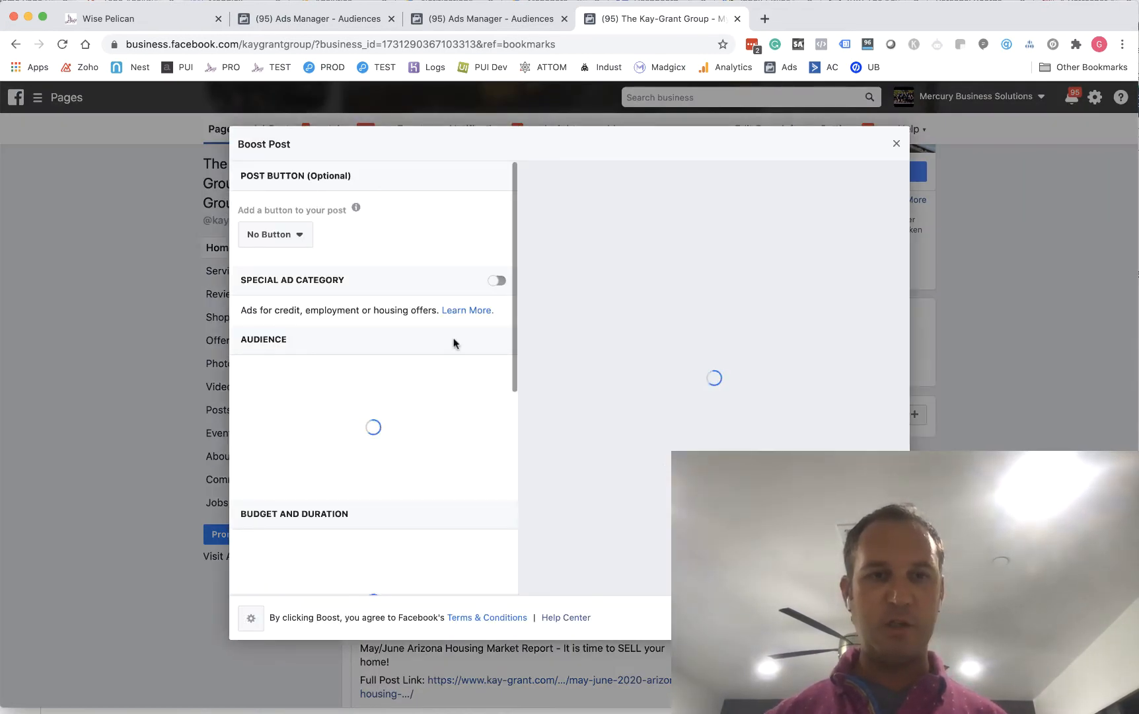
Set the boost's audience to Your Custom Audiences, using Sunrise - Test List Video
scroll(408, 297, "down", 2)
scroll(408, 297, "down", 2)
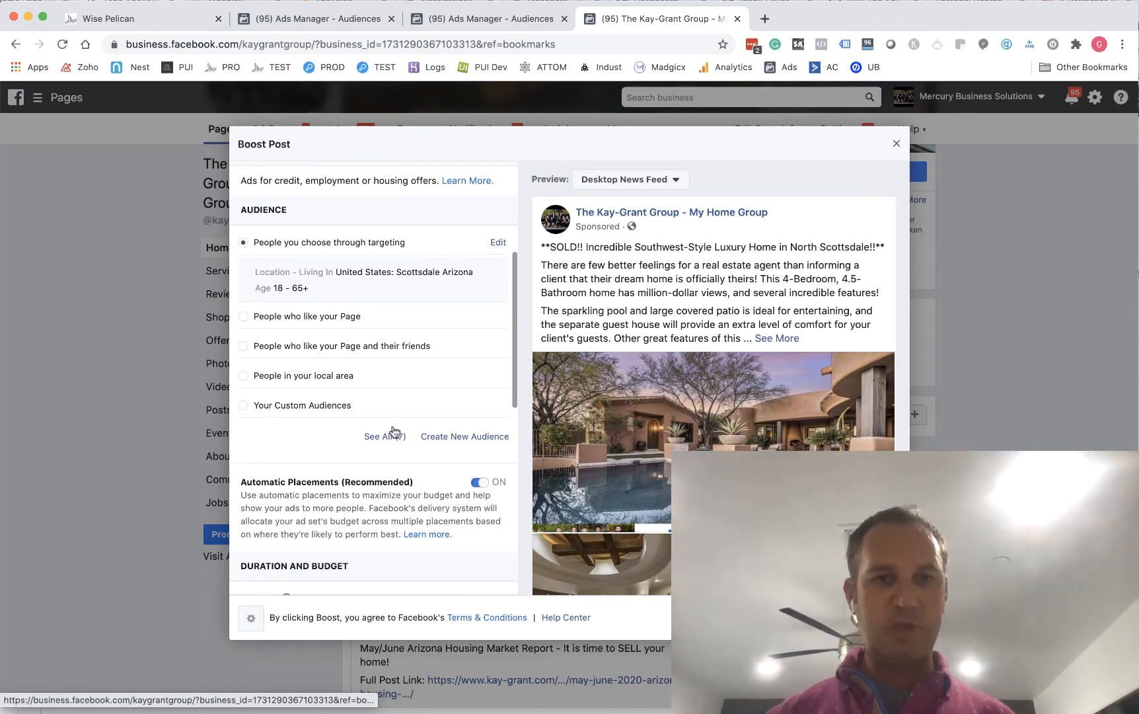
left_click(301, 406)
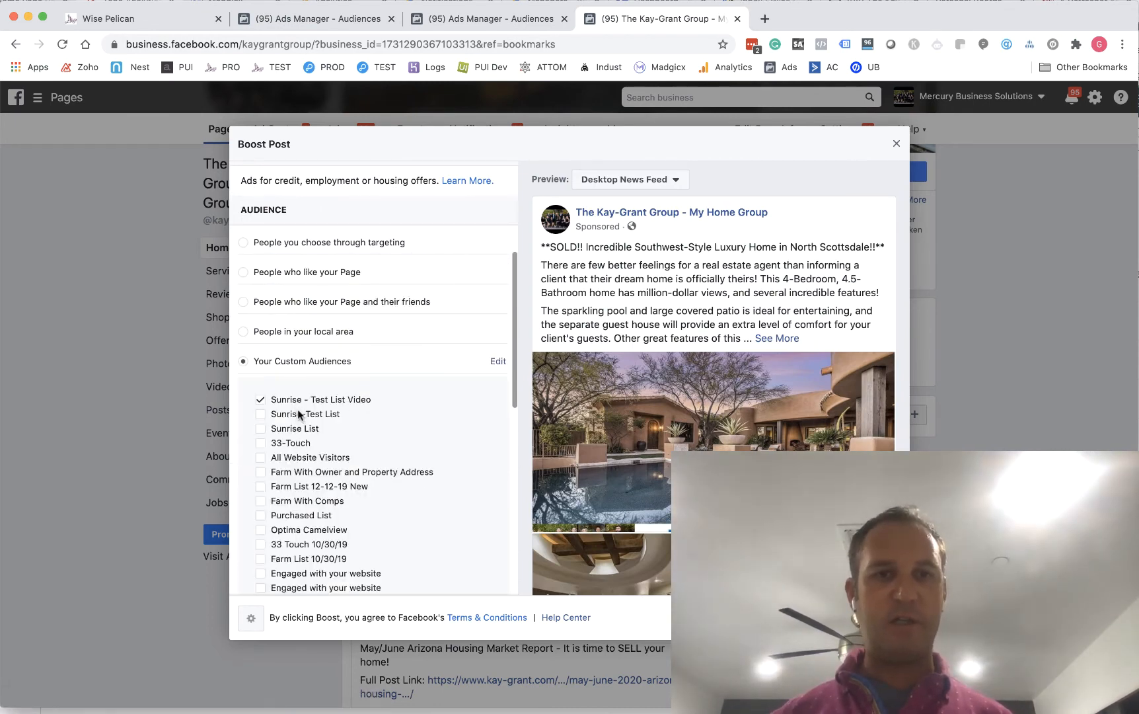
Turn on the special ad category for the boosted post and set the ad category to Housing
scroll(337, 405, "up", 4)
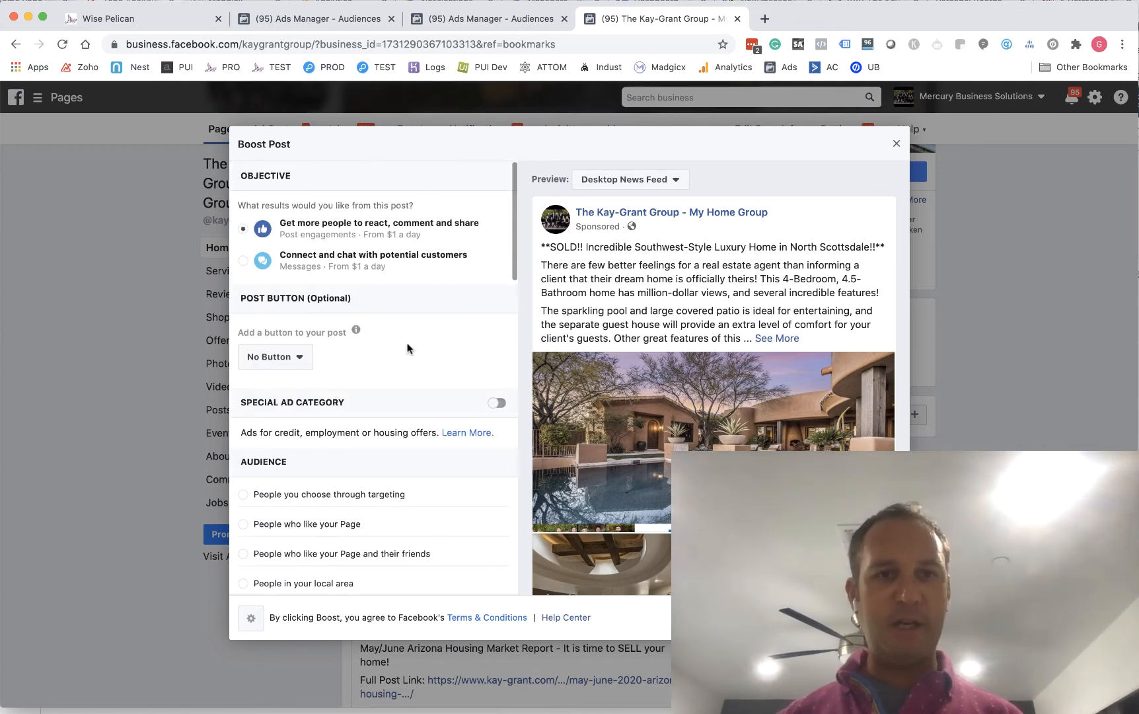
left_click(497, 403)
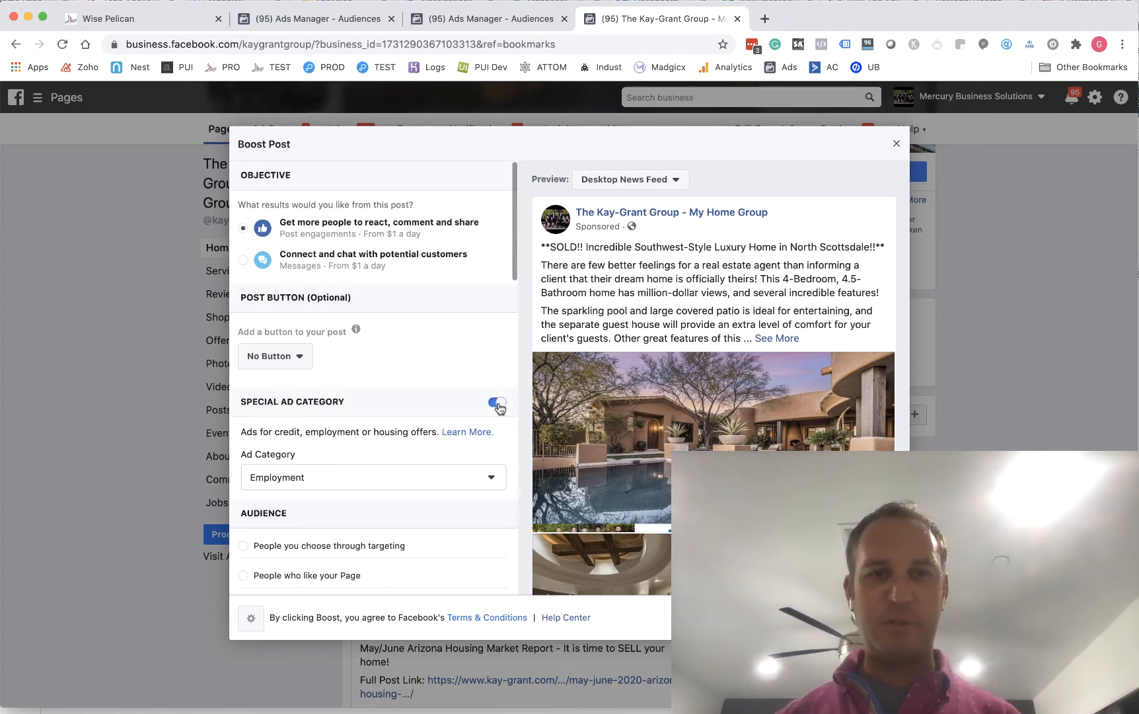
scroll(395, 399, "down", 1)
left_click(381, 396)
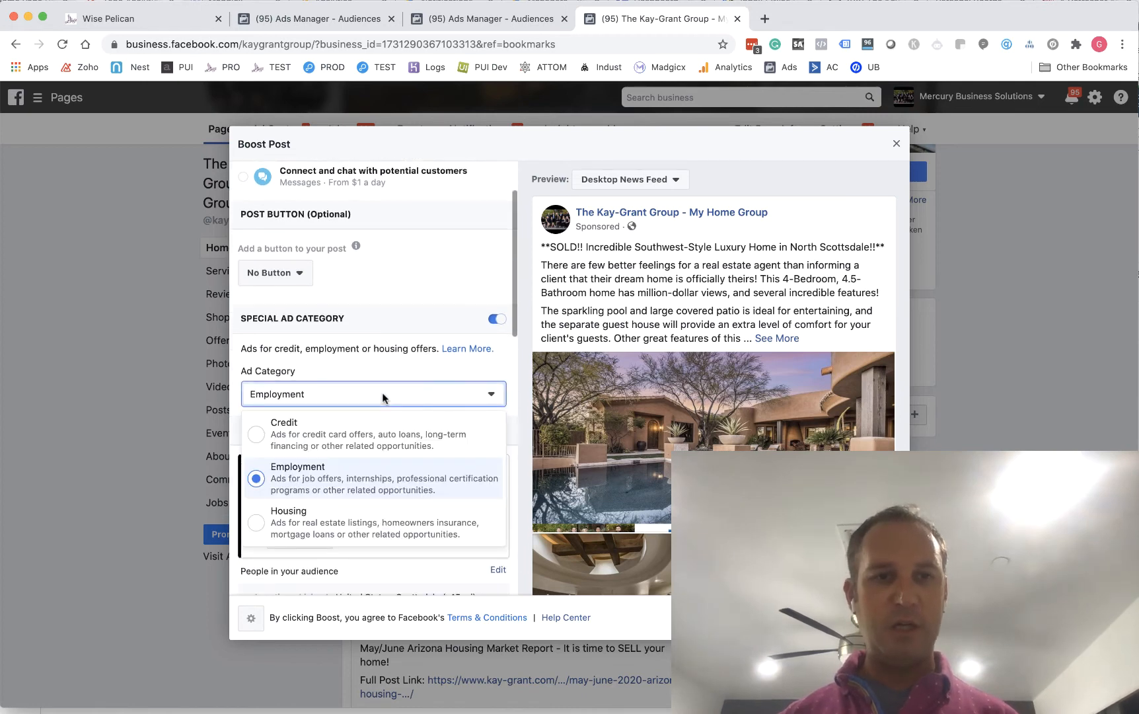
left_click(395, 538)
Review the boost's adjusted audience, placements, duration, budget and payment settings
scroll(395, 435, "down", 4)
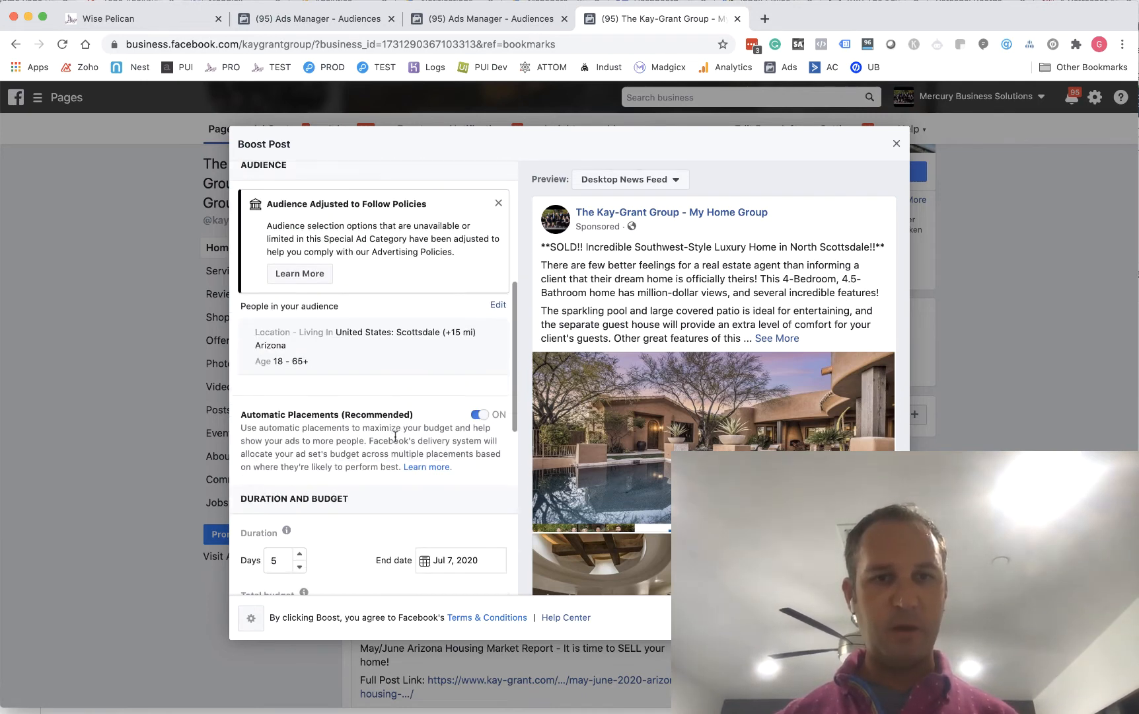
scroll(395, 437, "down", 3)
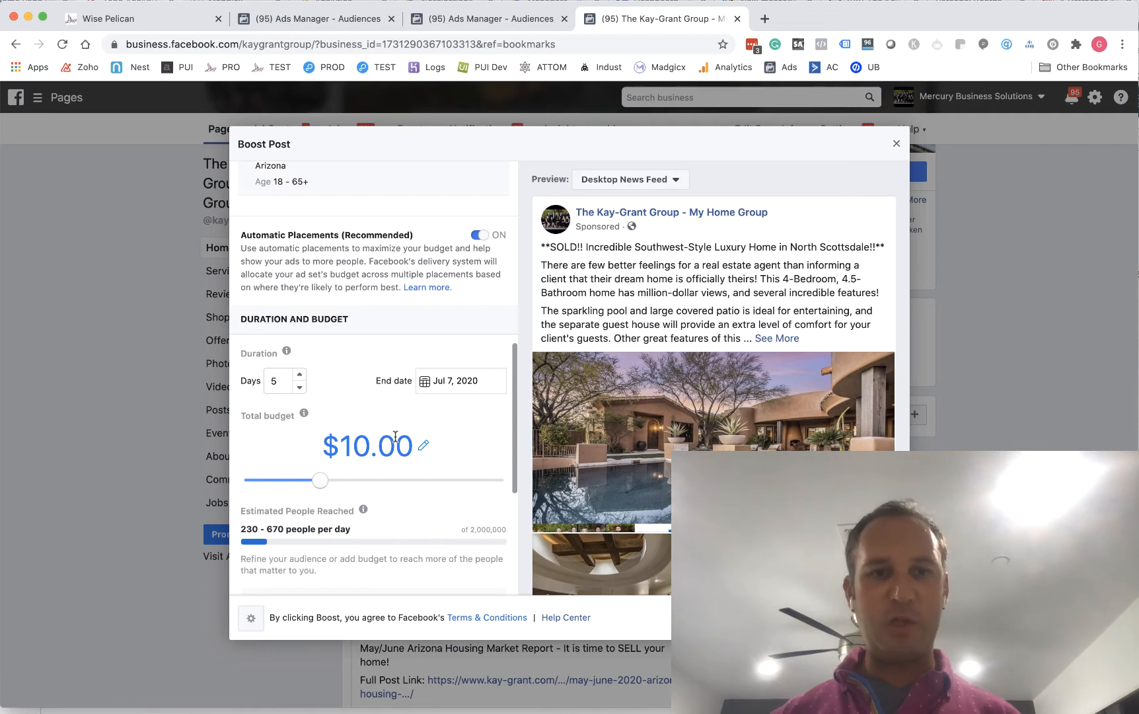
scroll(395, 436, "down", 5)
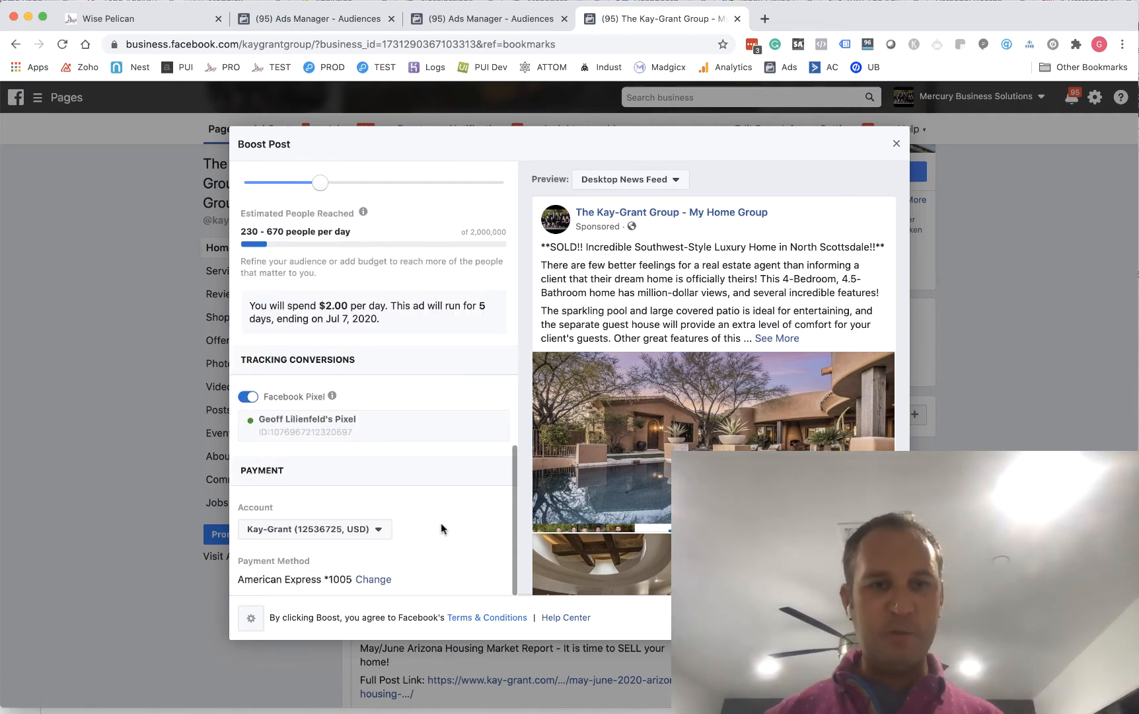
scroll(441, 526, "up", 4)
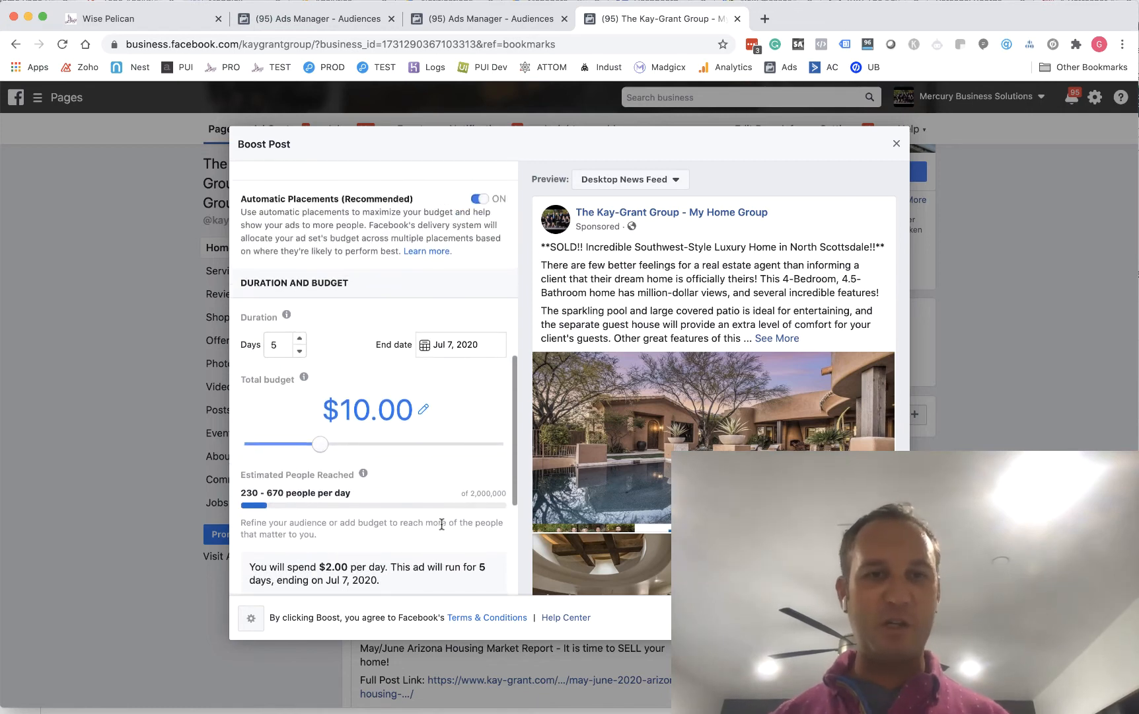
scroll(440, 523, "up", 8)
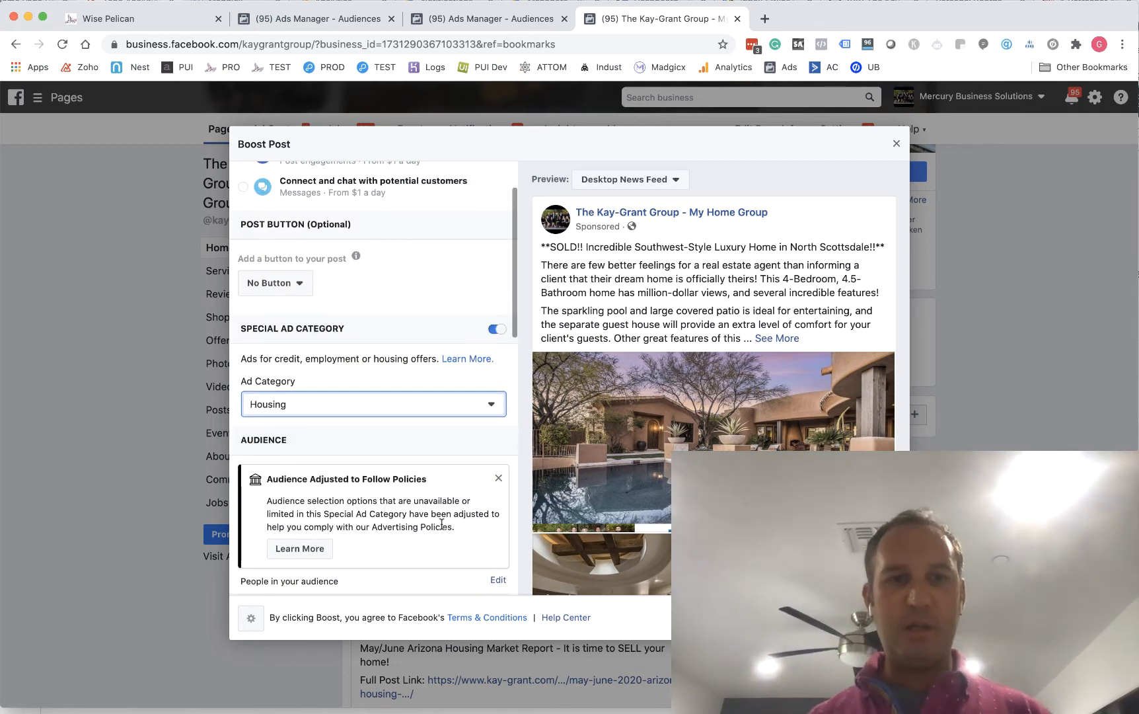
scroll(441, 522, "up", 1)
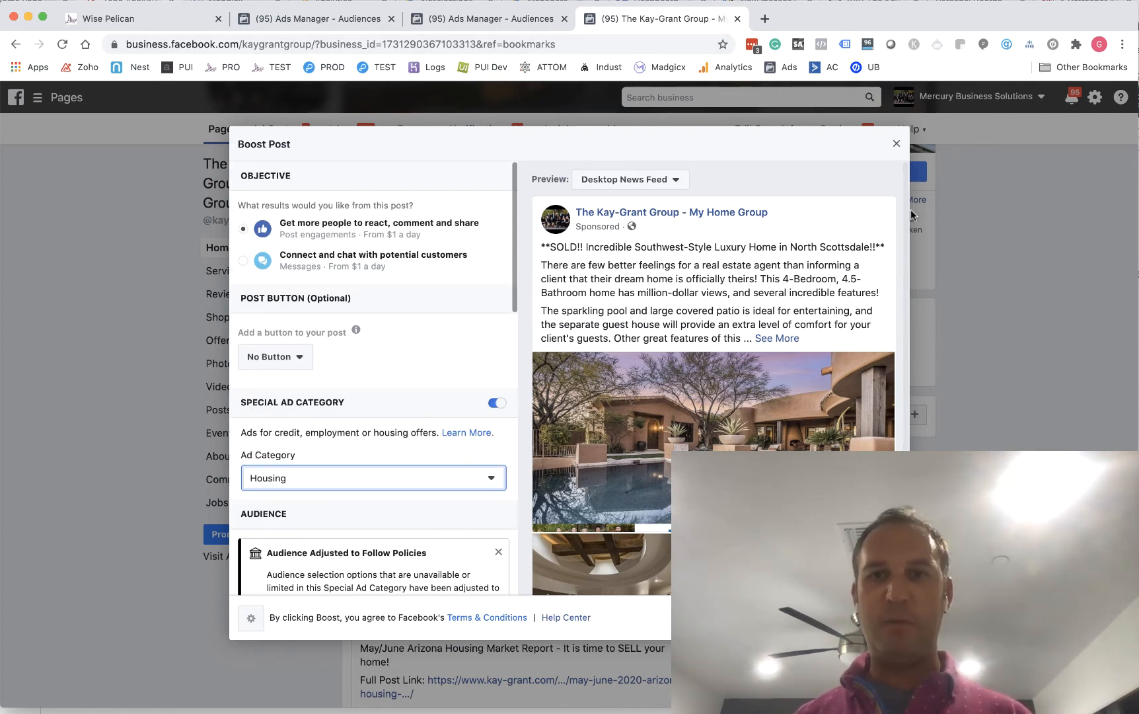
Switch back to Ads Manager and open the campaigns overview for the ad account
left_click(453, 27)
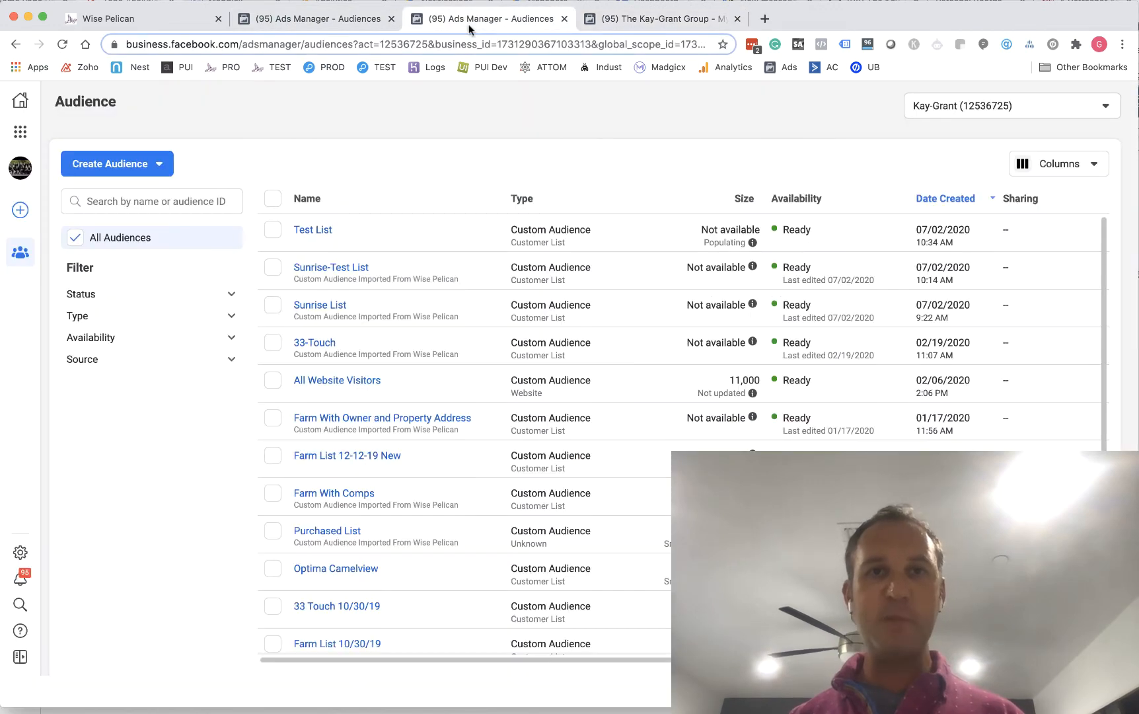
left_click(301, 20)
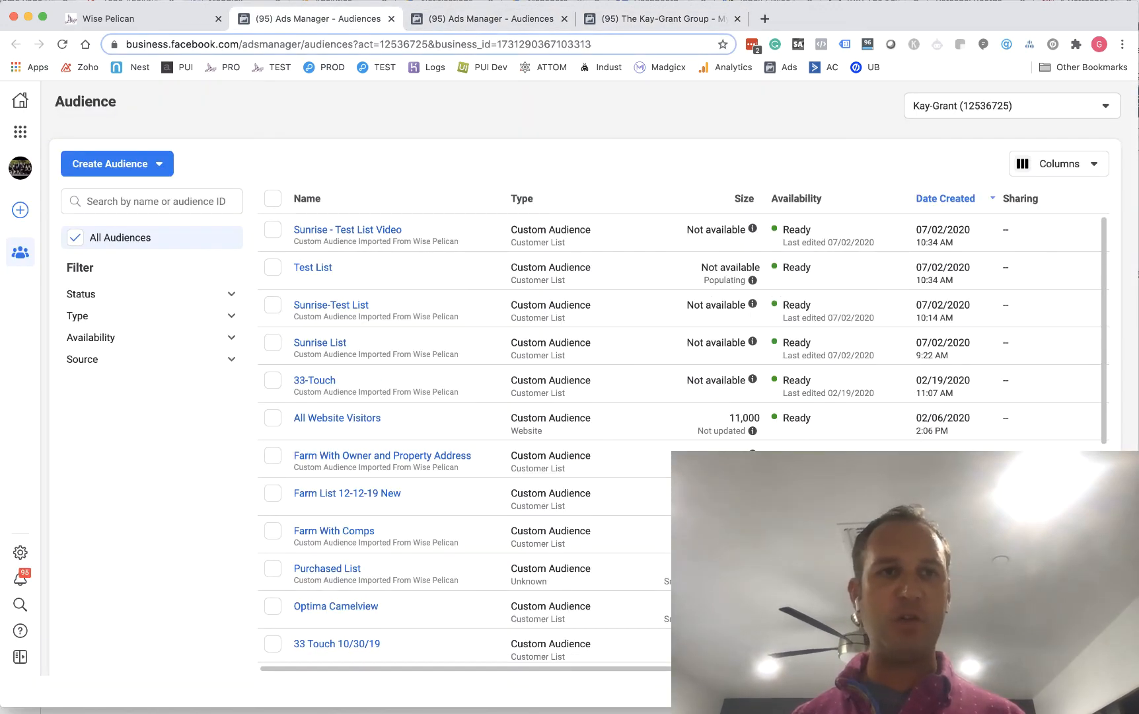
left_click(21, 131)
left_click(103, 183)
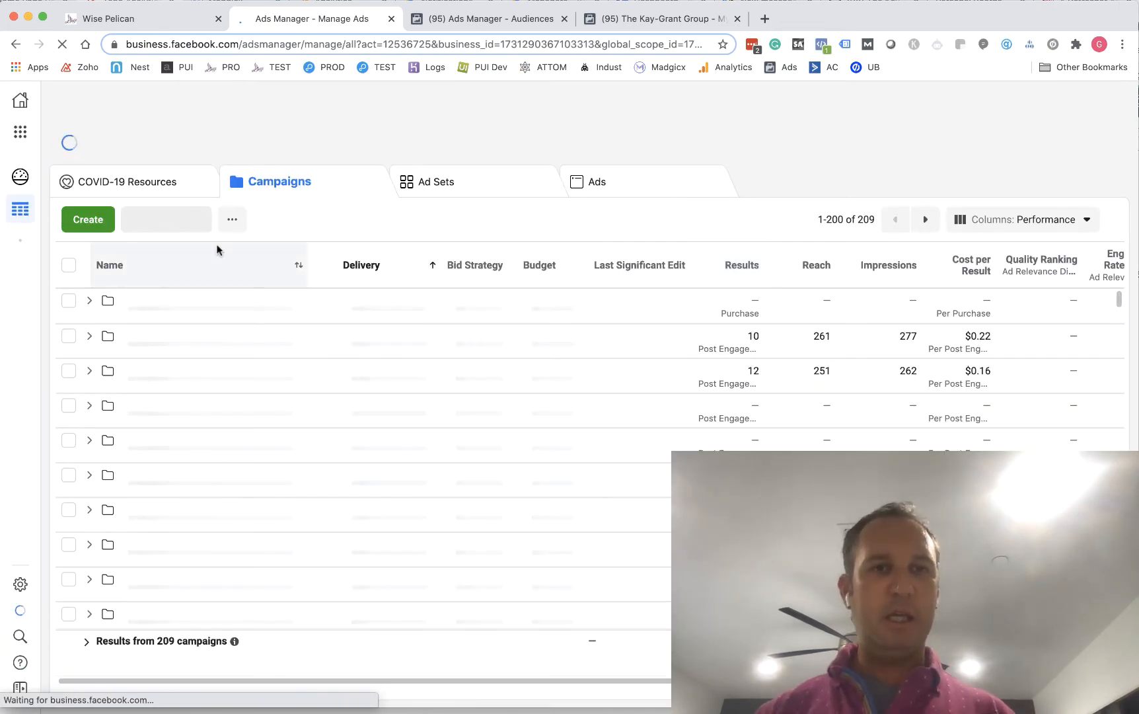
Start a new campaign named Sunrise Boost and declare Housing as its special ad category
left_click(80, 227)
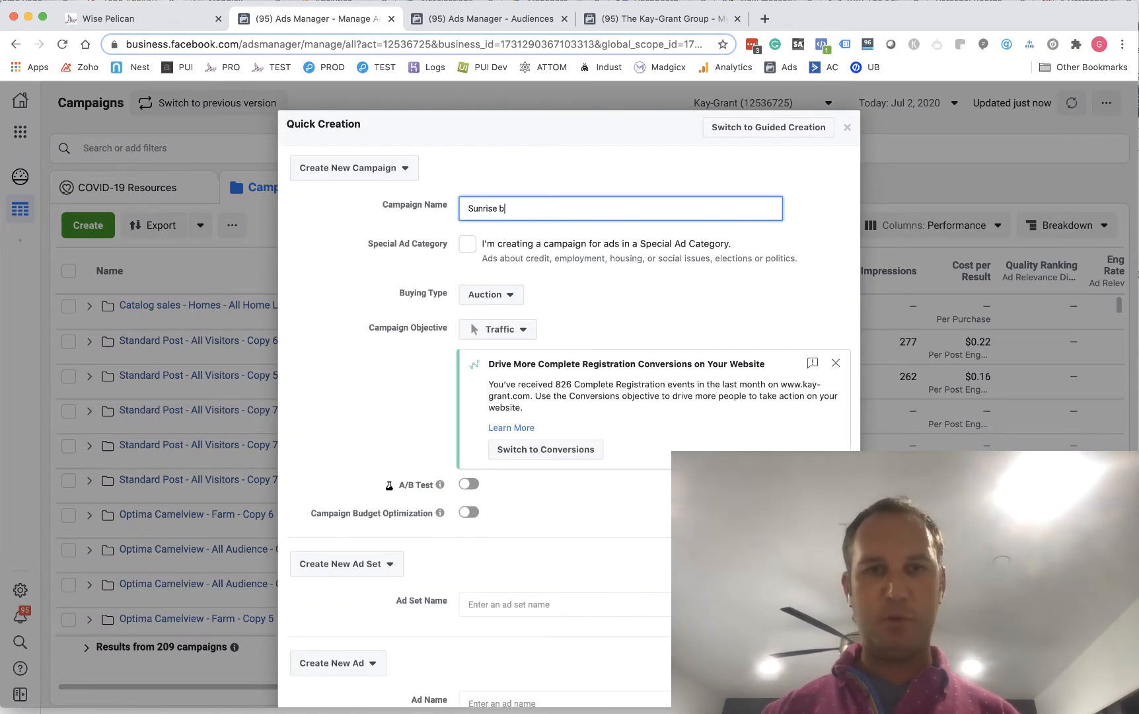
key("BackSpace")
key("BackSpace")
key("BackSpace")
key("BackSpace")
key("BackSpace")
key("BackSpace")
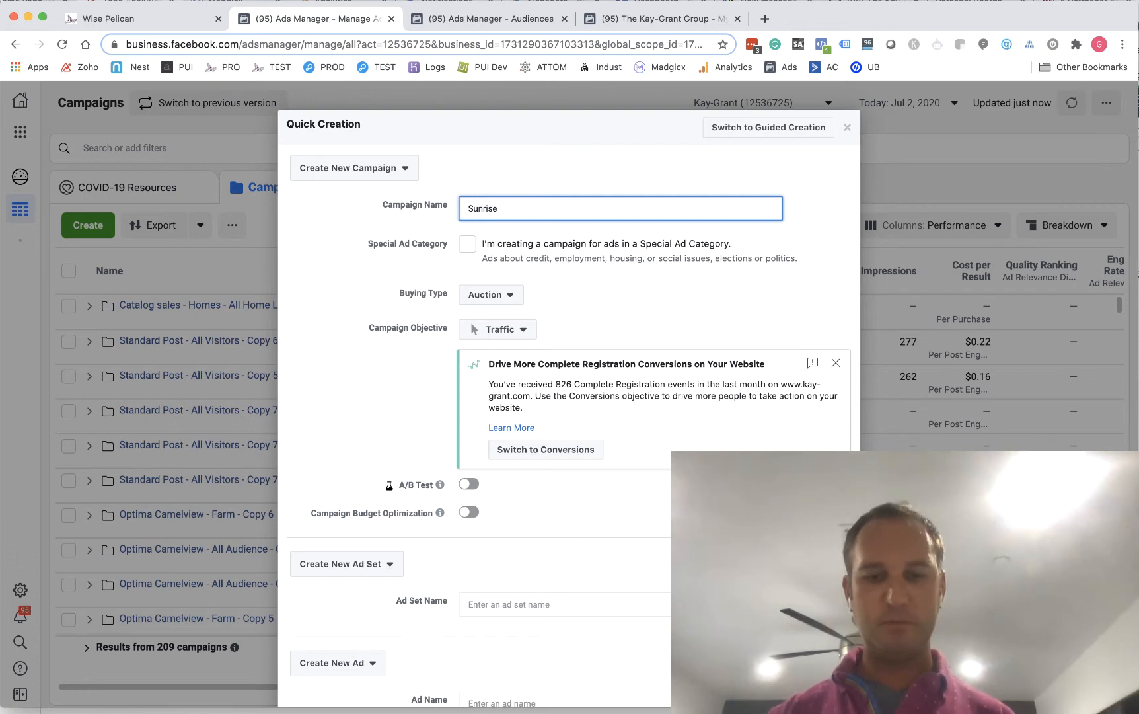
left_click(526, 249)
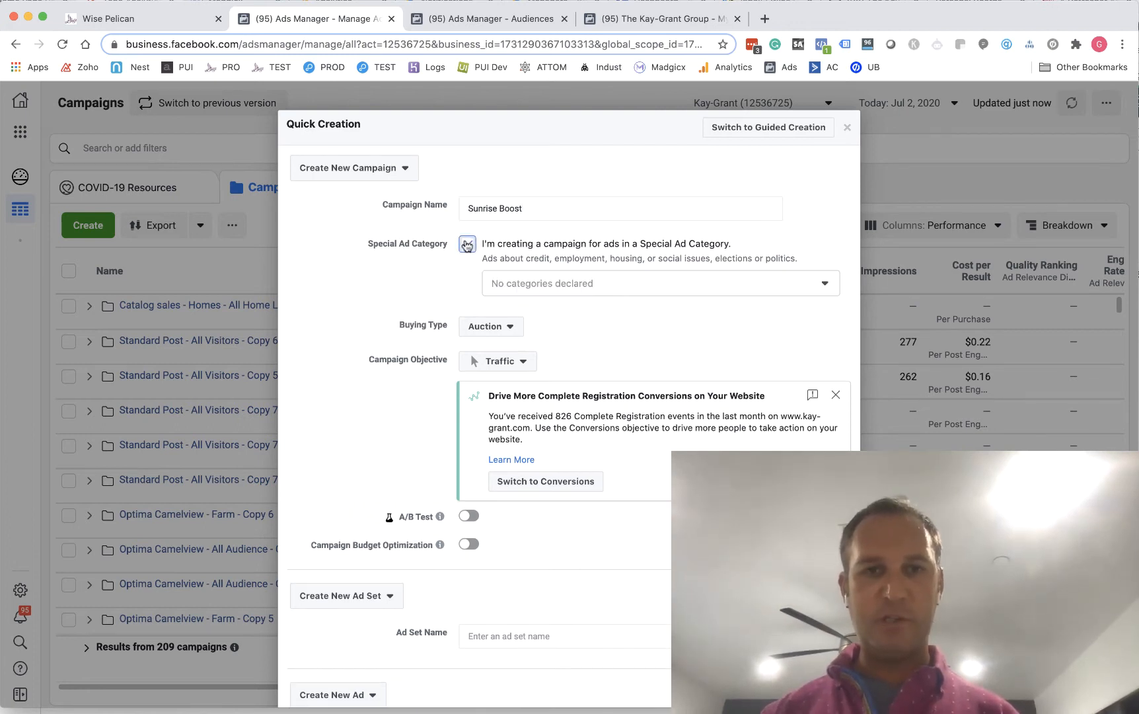
left_click(584, 282)
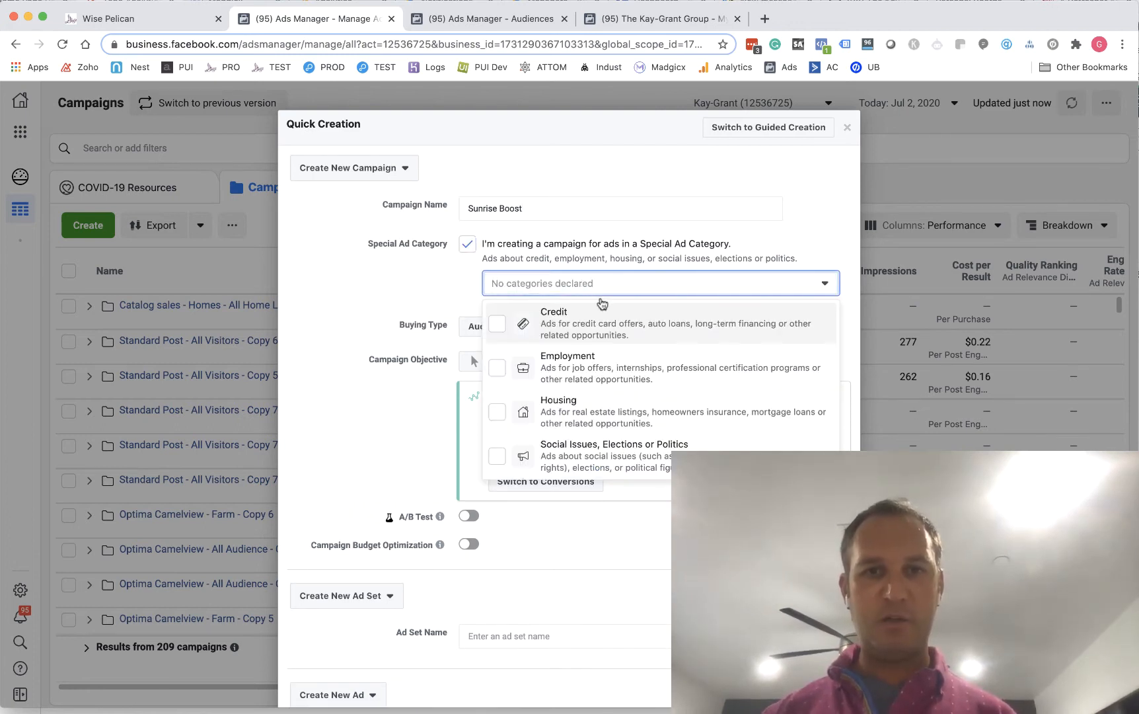
left_click(575, 413)
Name the new campaign's ad set Adset 1
scroll(521, 395, "down", 5)
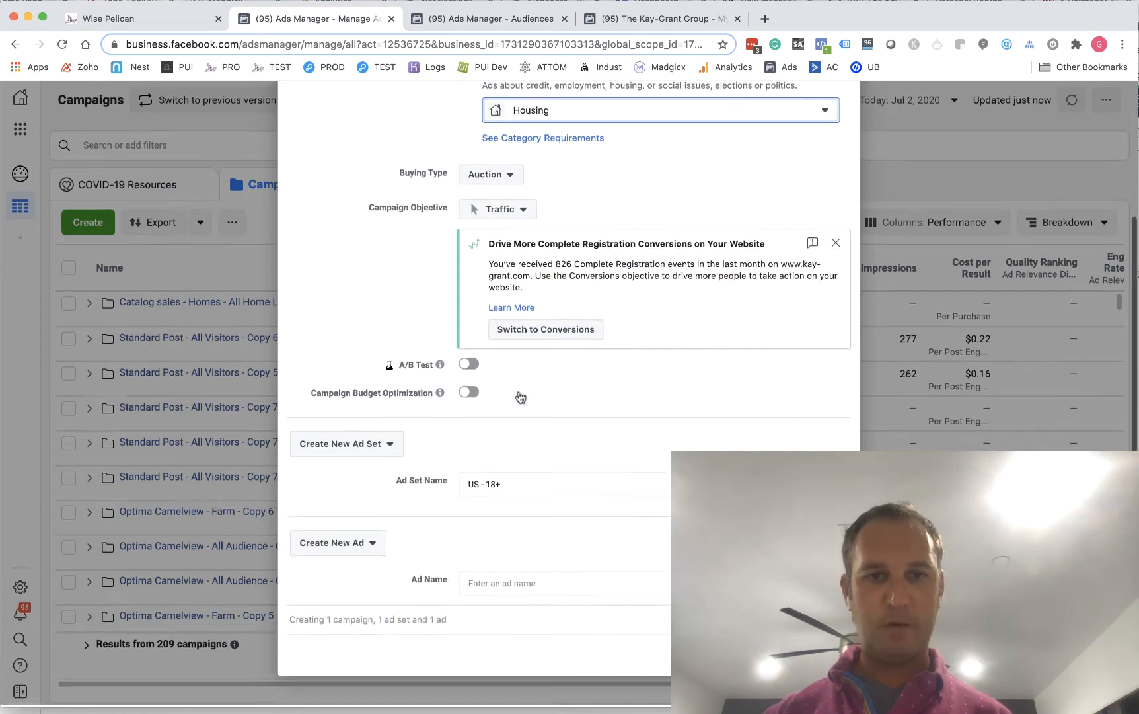
triple_click(527, 485)
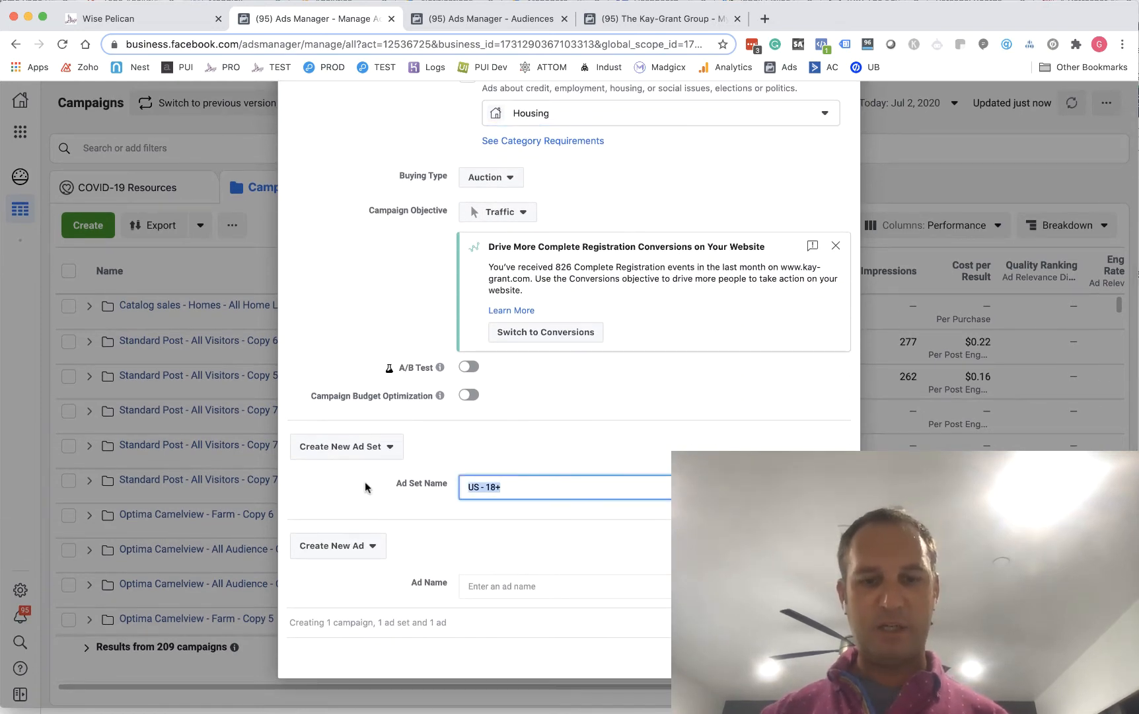
type("Adset 1")
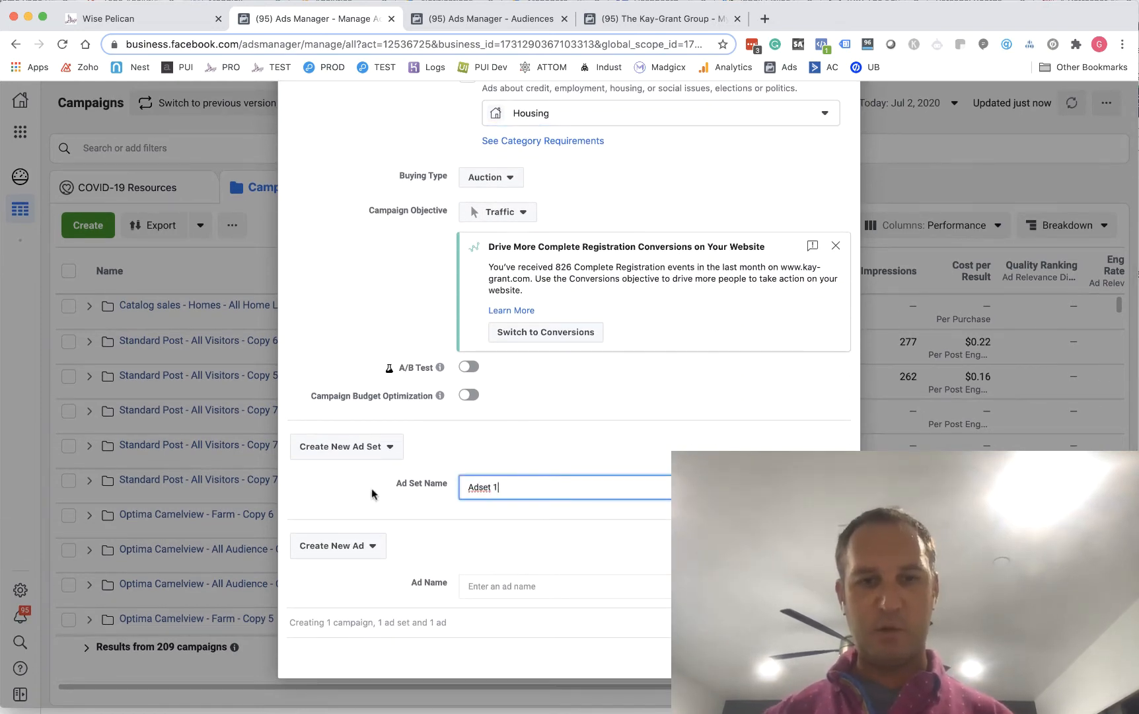
Name the new ad Southwest Style Boost and save the Sunrise Boost campaign to draft
left_click(558, 582)
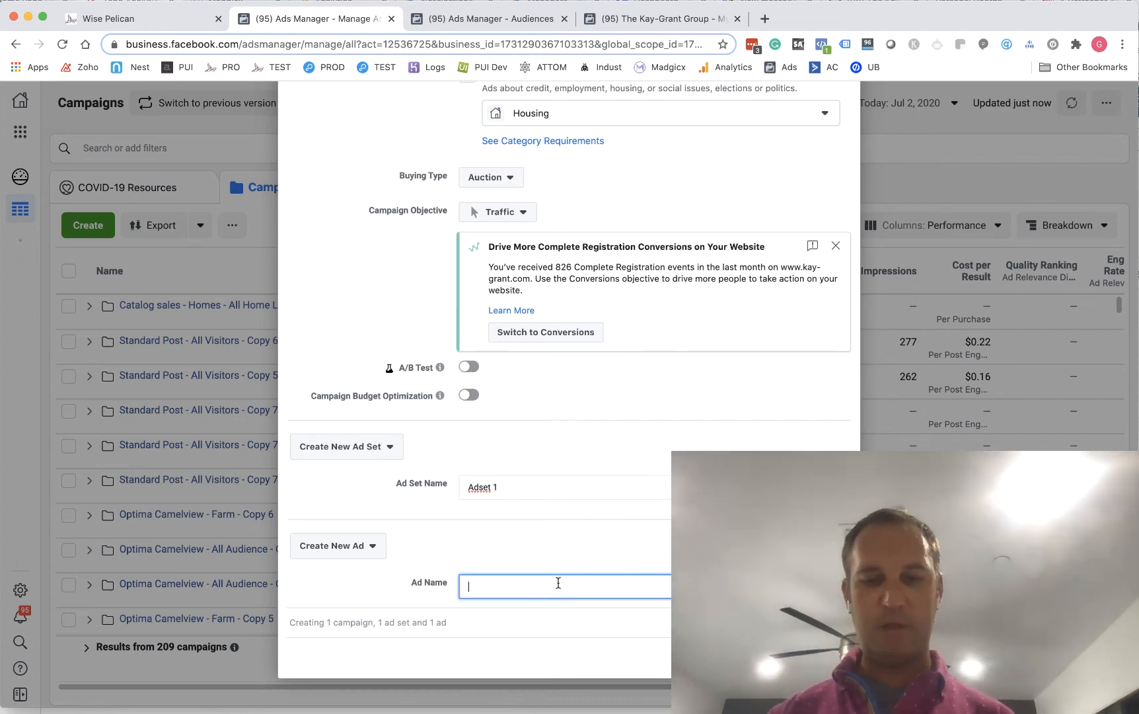
left_click(657, 17)
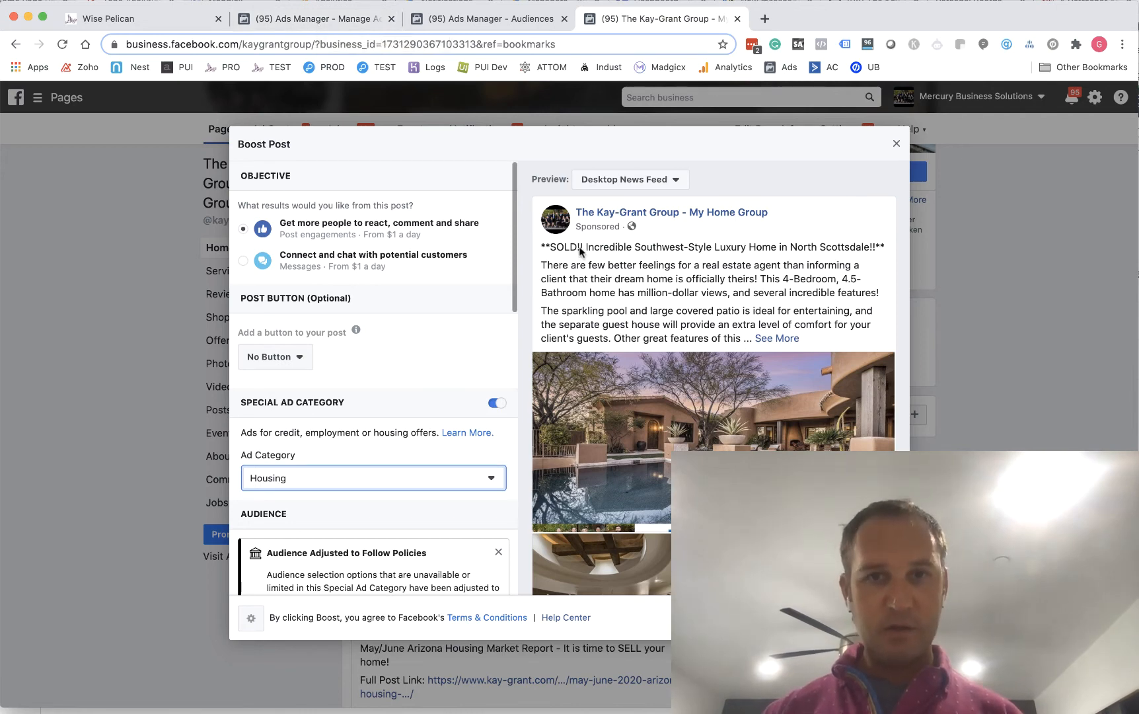
left_click(261, 15)
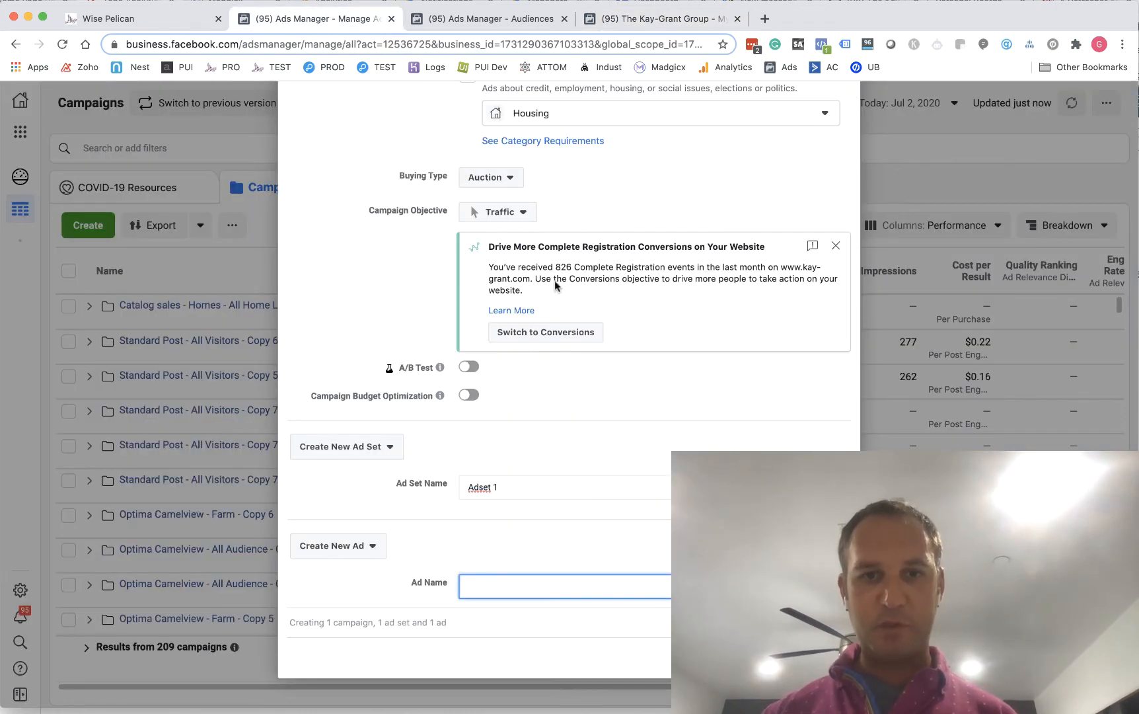
type("Southwest Style Boost")
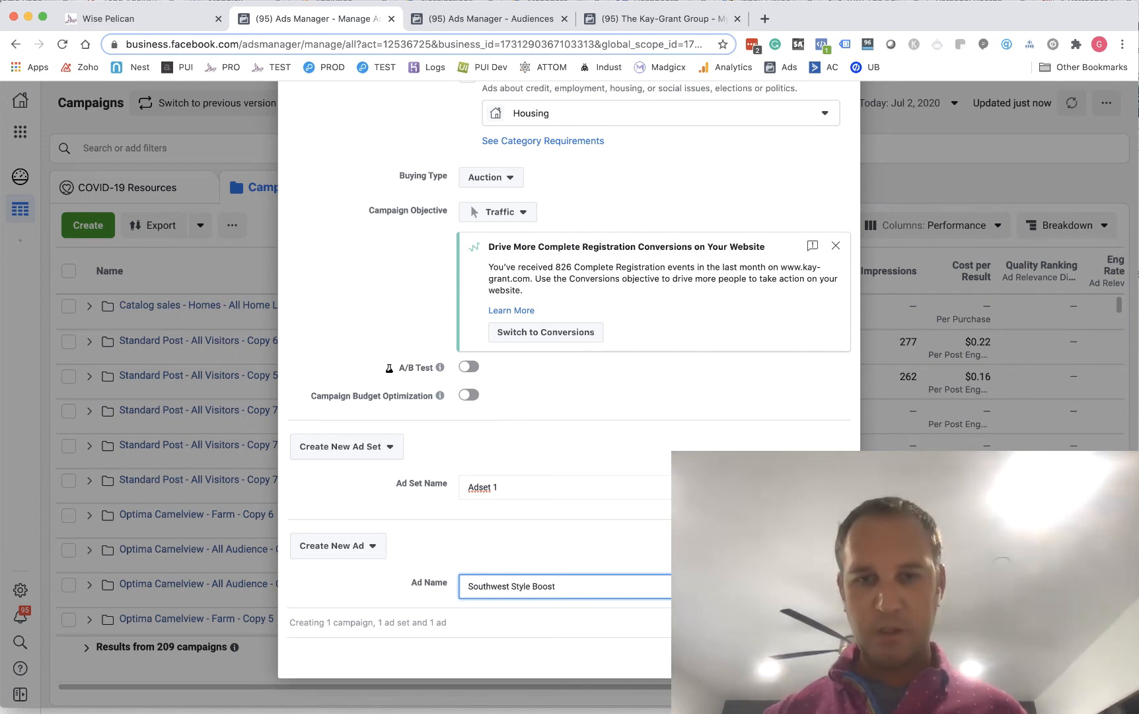
key("Tab")
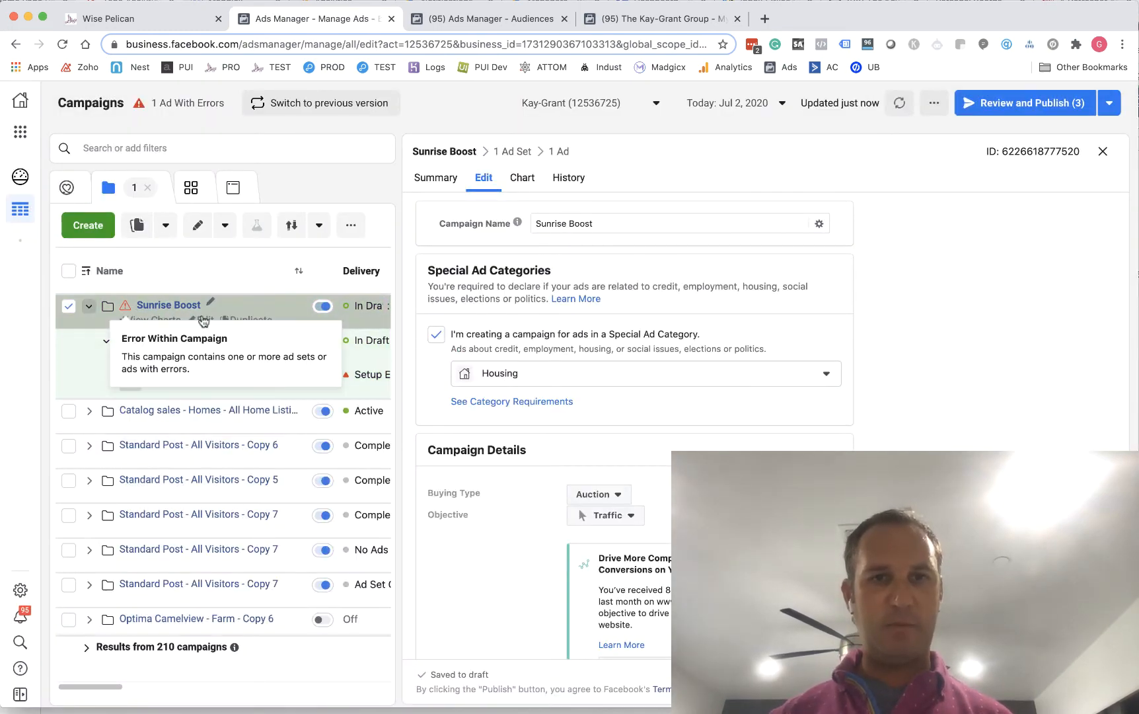
scroll(713, 403, "up", 3)
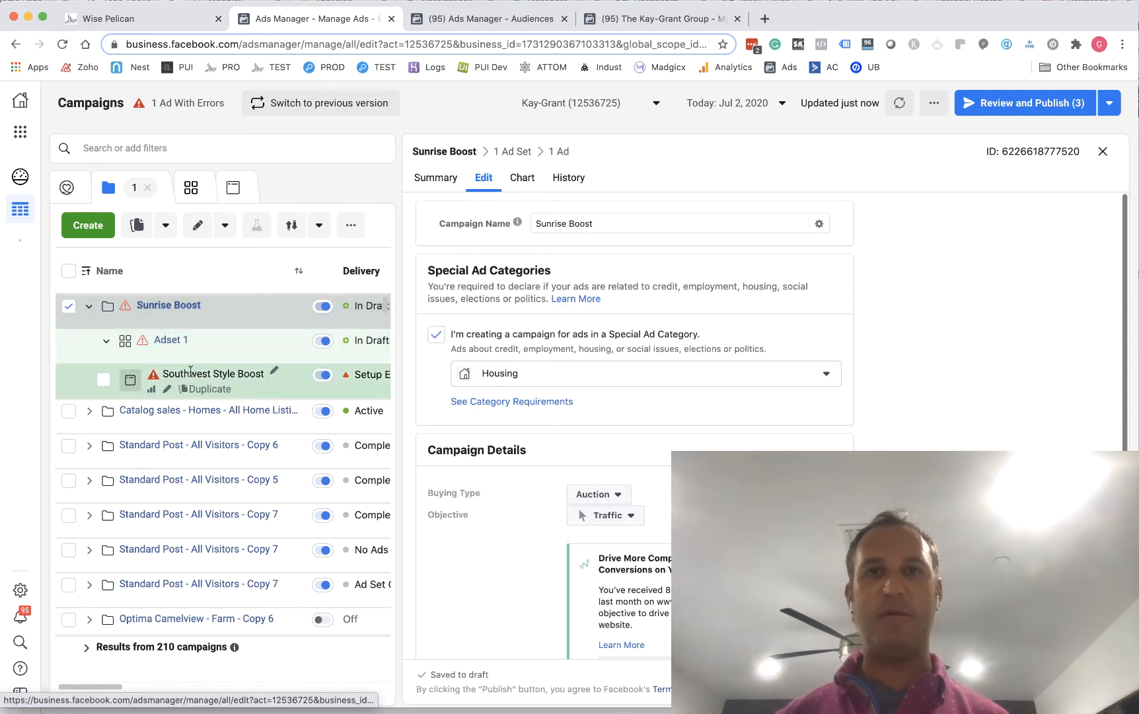
Open the Sunrise Boost campaign's Adset 1 for editing and go to its audience settings
mouse_move(141, 353)
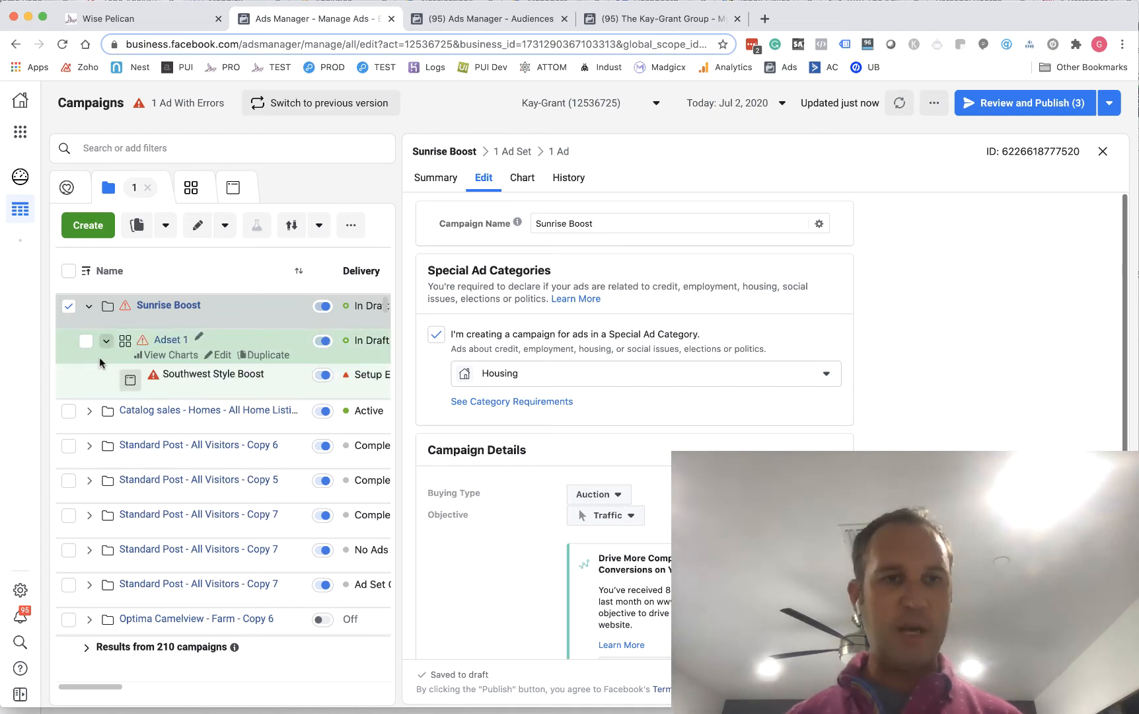
left_click(215, 356)
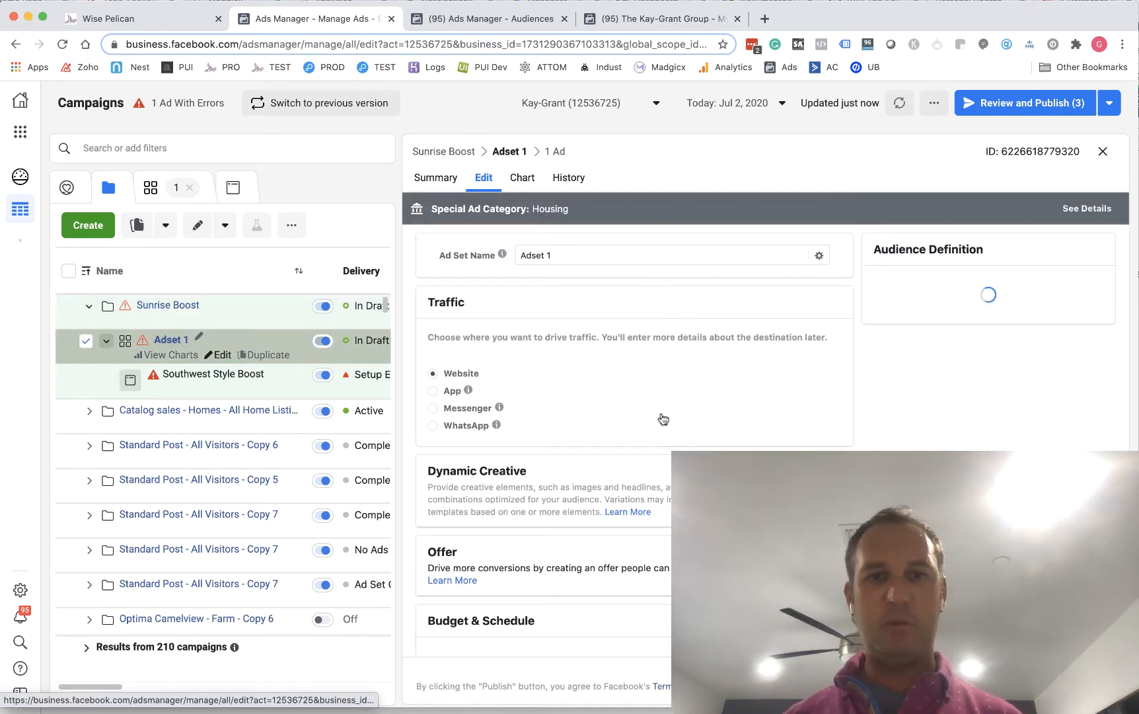
scroll(605, 345, "down", 5)
scroll(606, 345, "down", 5)
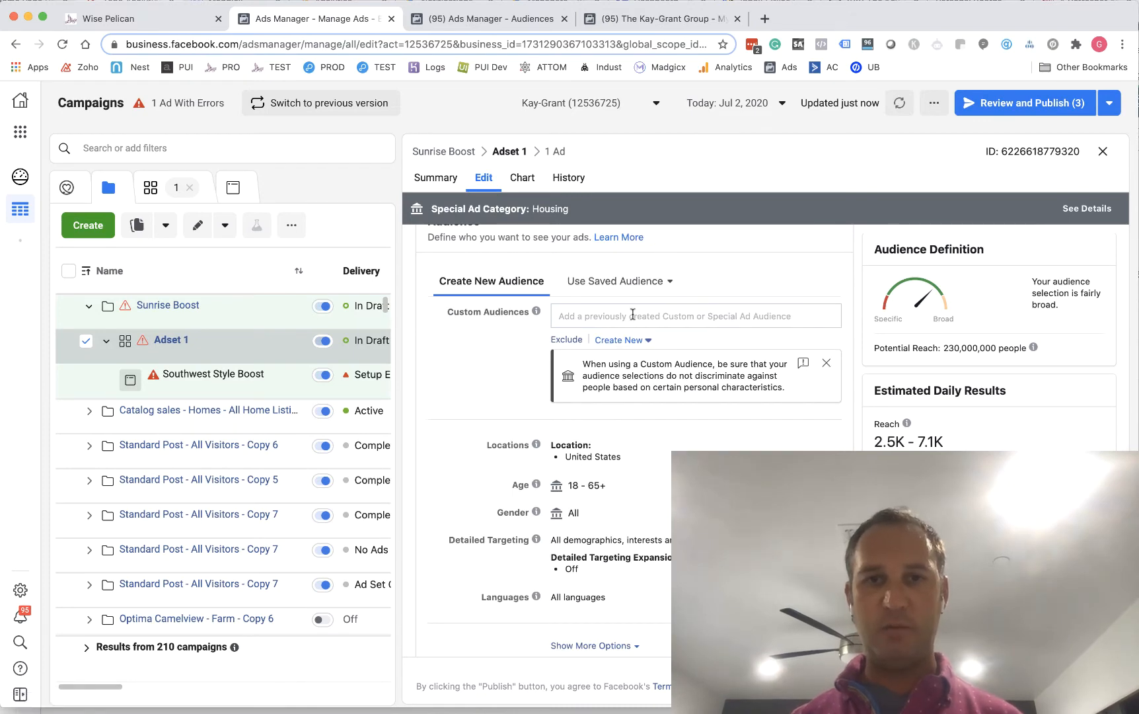
Add the custom audiences Sunrise - Test List Video and Sunrise-Test List to Adset 1
left_click(621, 285)
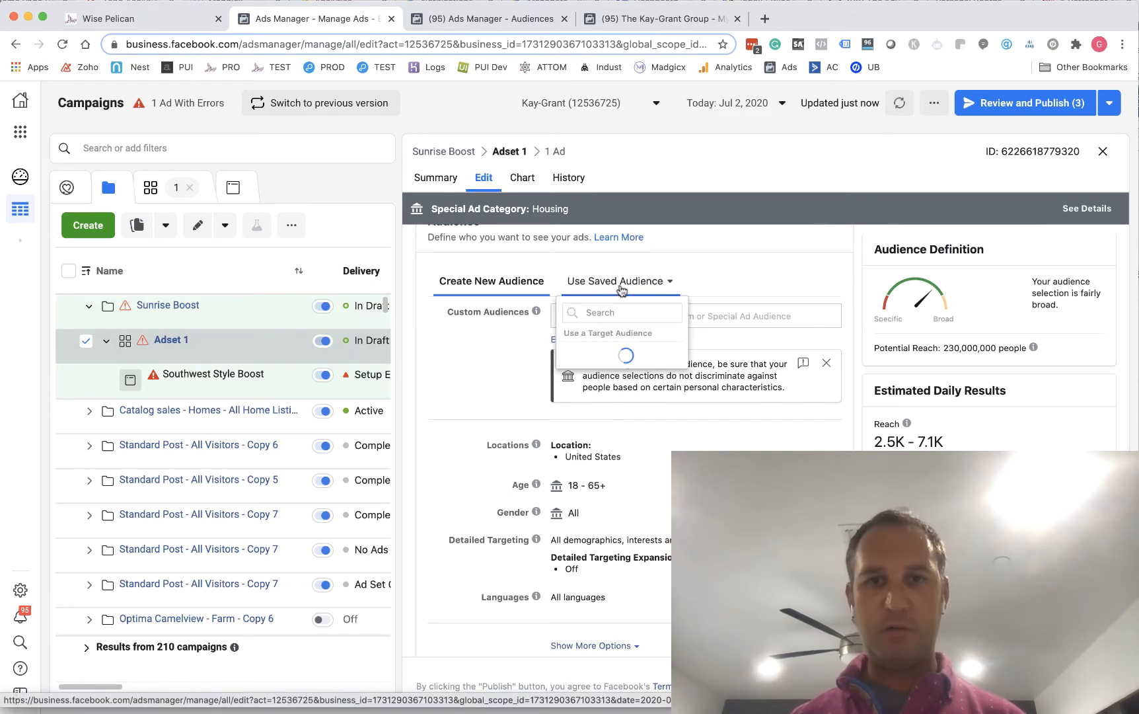
left_click(714, 275)
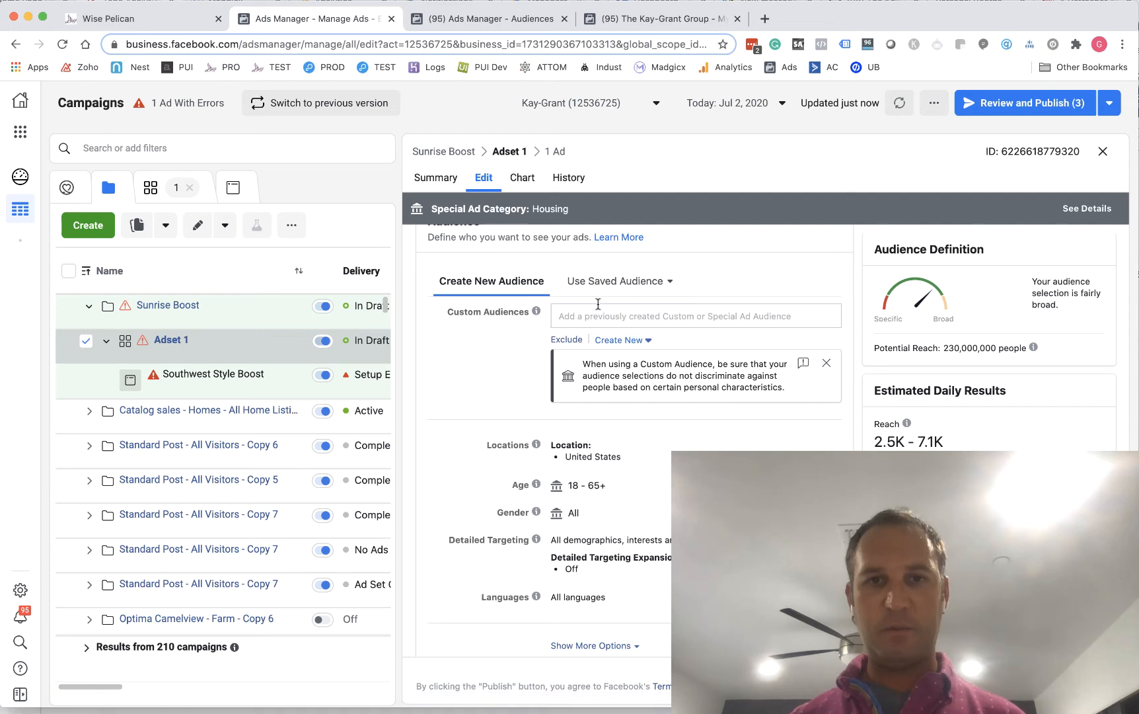
scroll(599, 311, "up", 2)
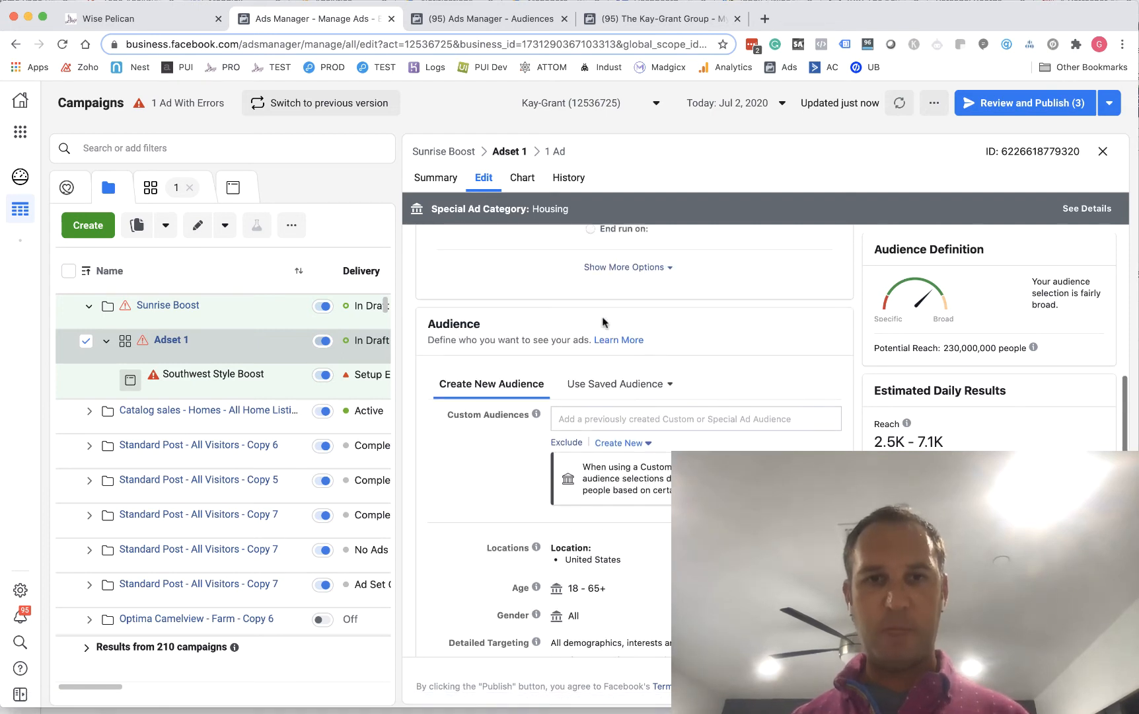
left_click(610, 414)
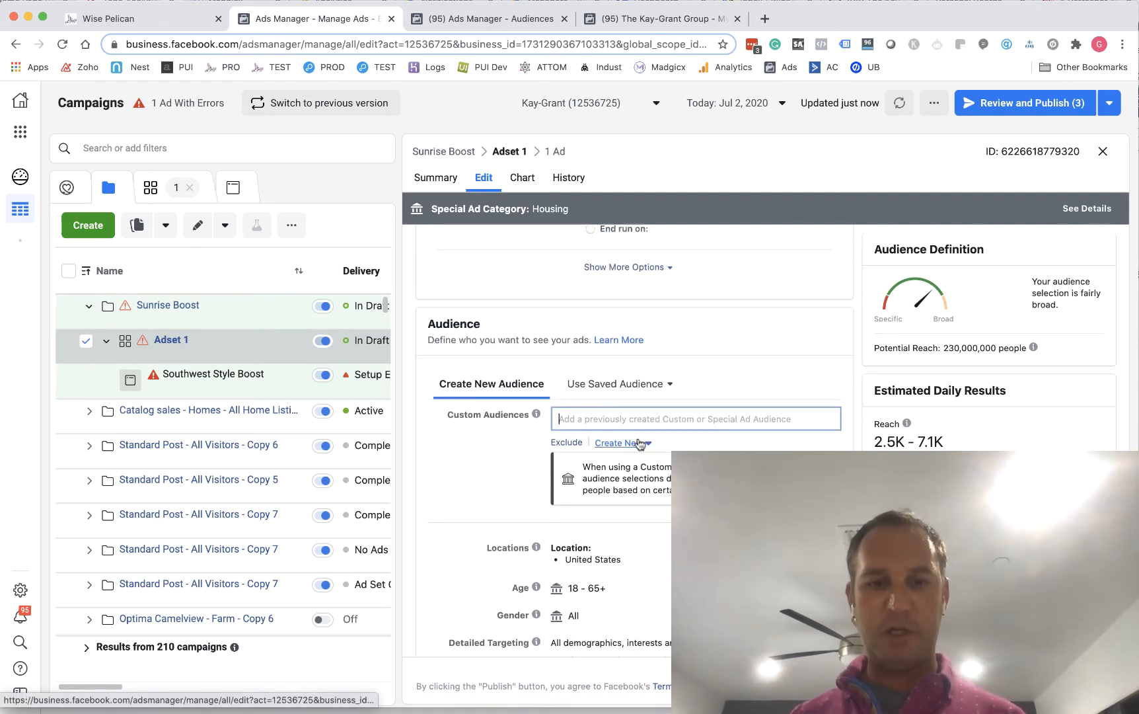
type("Sun")
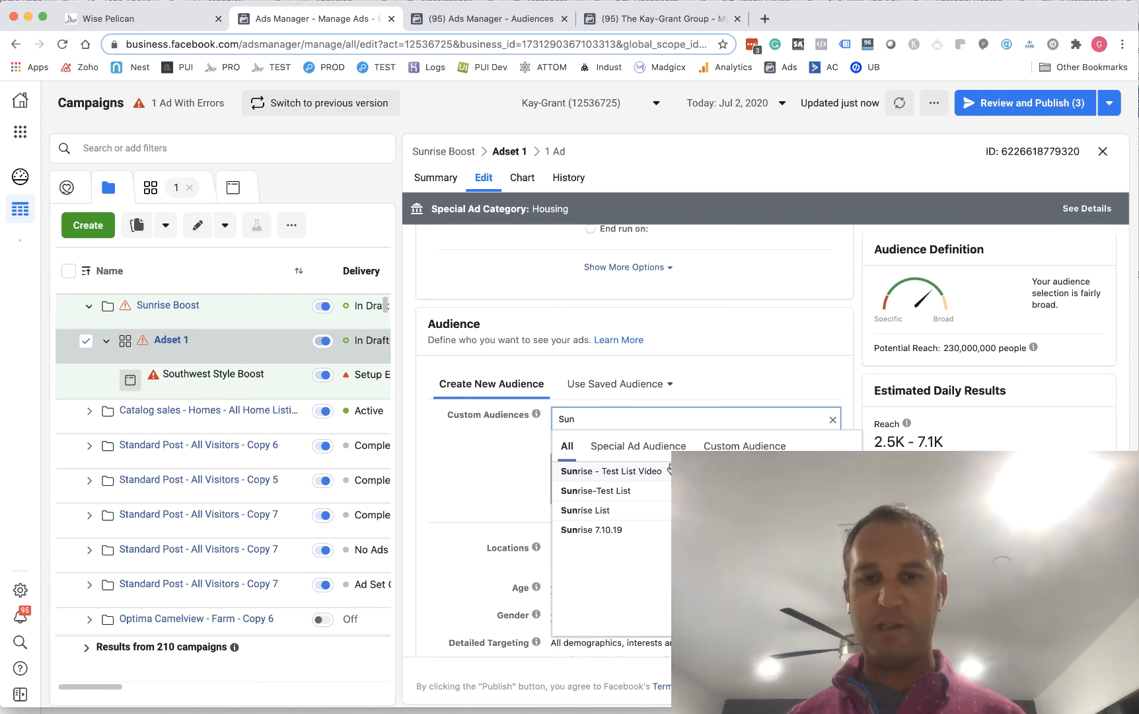
left_click(637, 471)
left_click(643, 510)
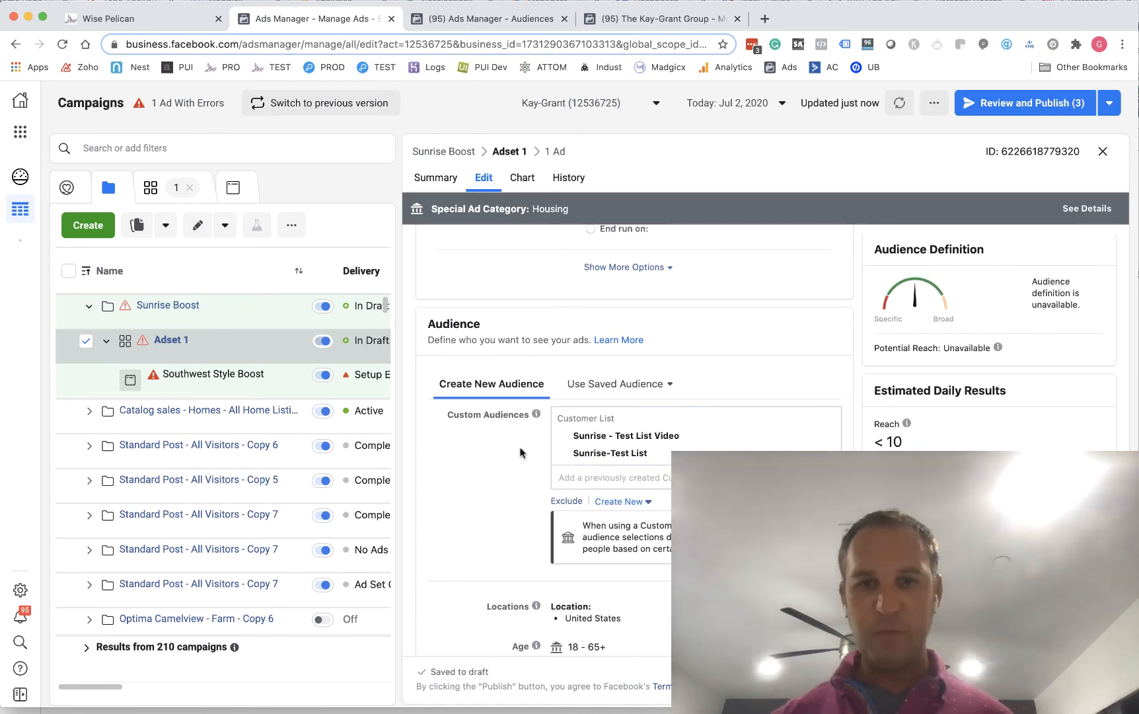
Review Adset 1's location, age, gender and detailed targeting settings and its placements
scroll(522, 452, "up", 6)
scroll(522, 453, "down", 6)
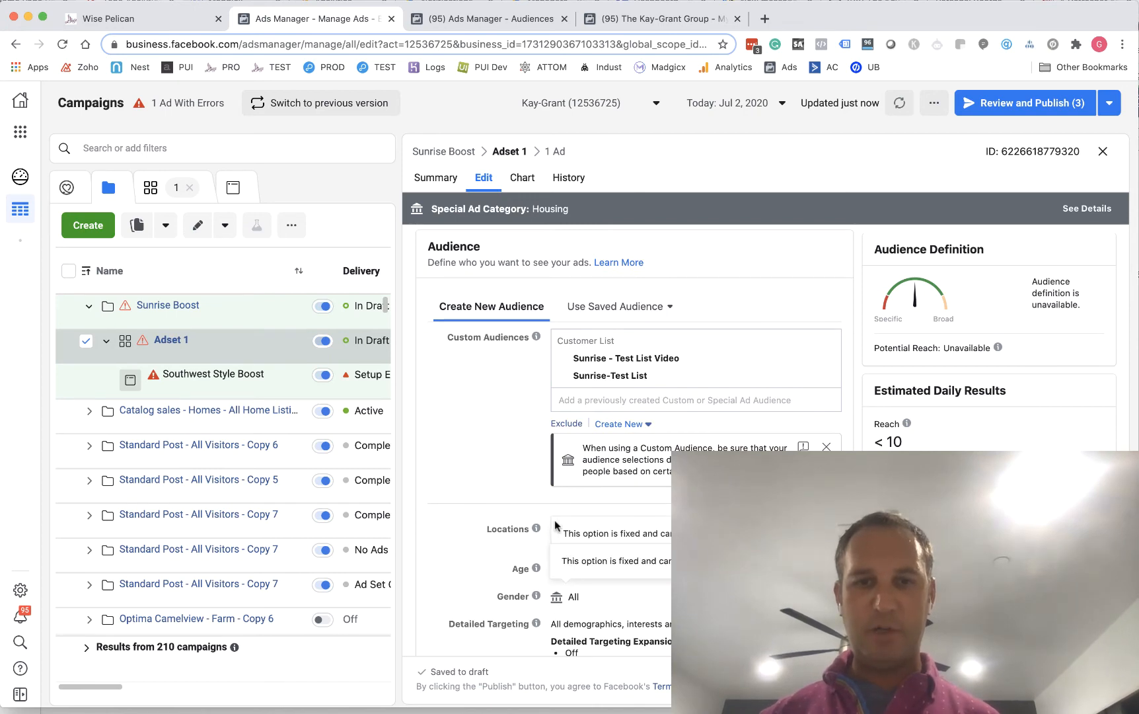
scroll(485, 550, "down", 1)
scroll(486, 551, "down", 4)
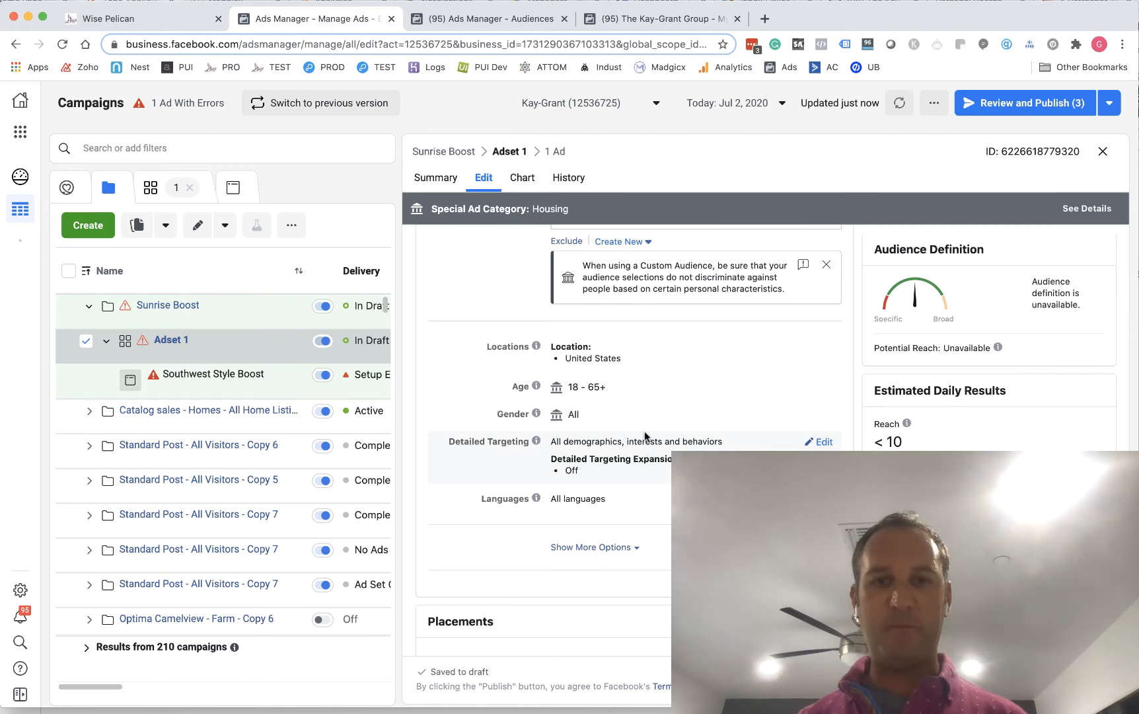
scroll(460, 390, "down", 3)
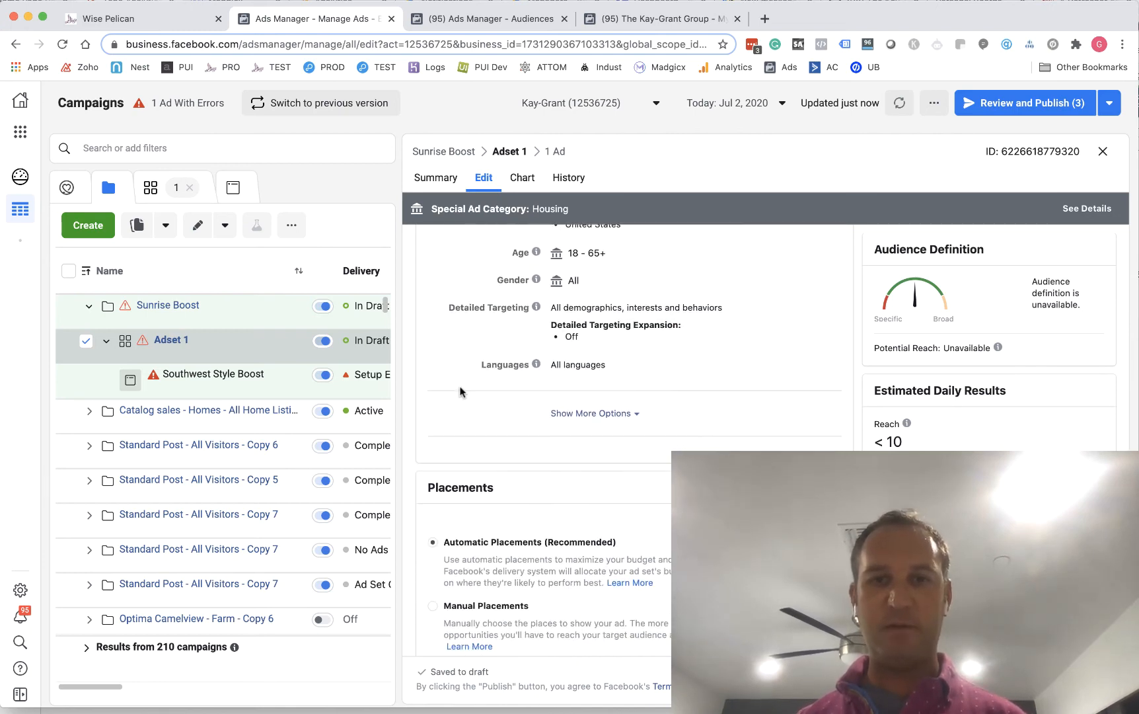
scroll(460, 391, "down", 6)
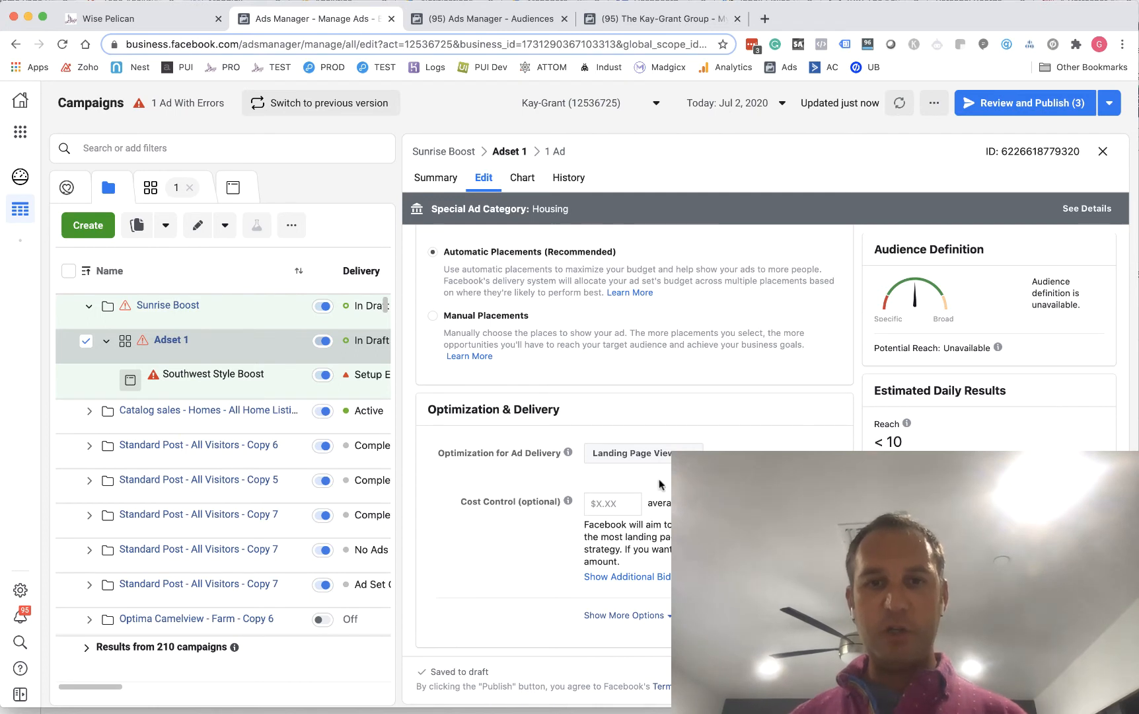
Set Adset 1's optimization for ad delivery to Daily Unique Reach
left_click(666, 463)
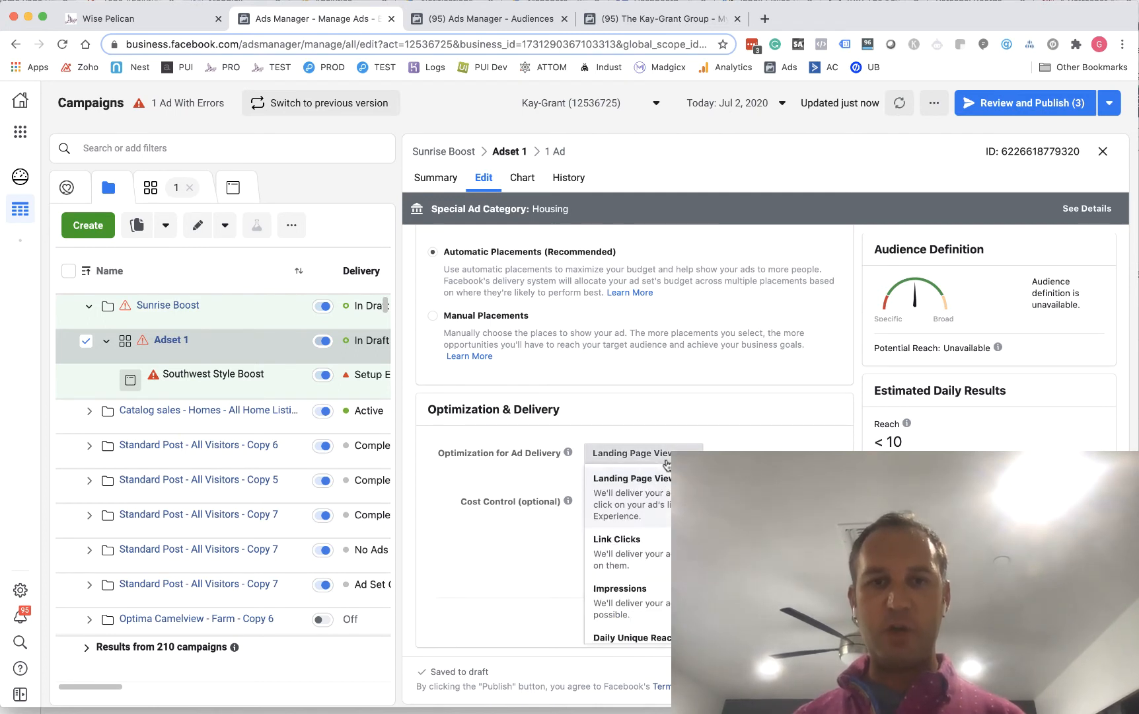
scroll(627, 529, "down", 1)
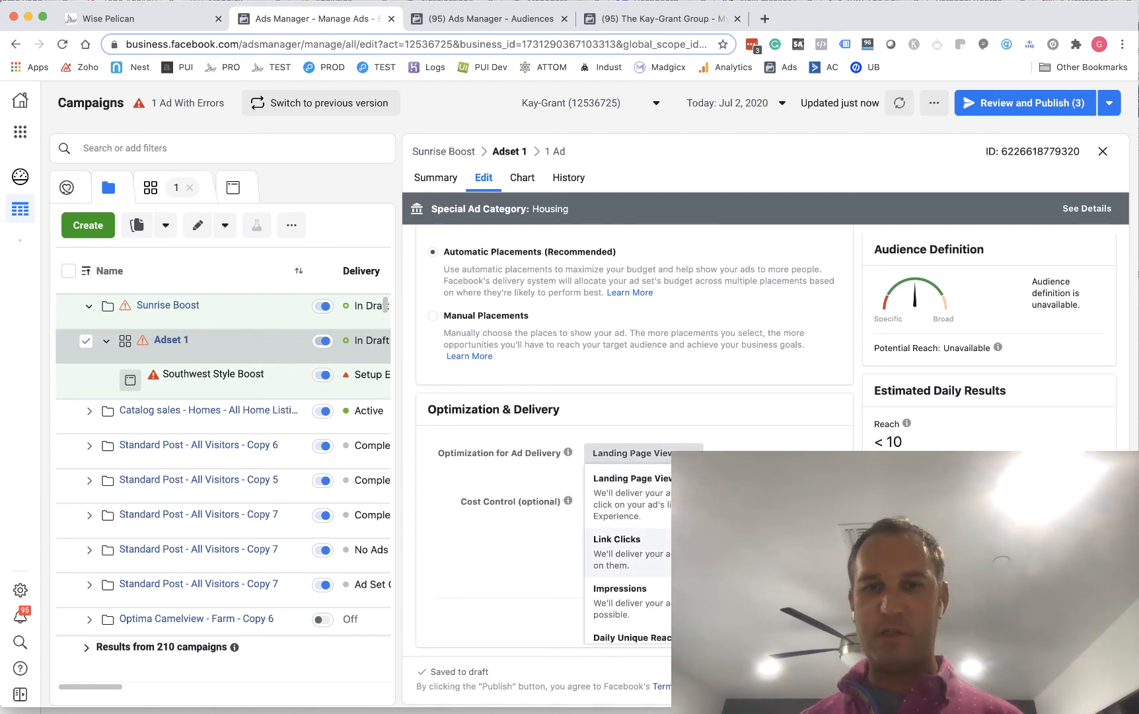
scroll(628, 552, "down", 1)
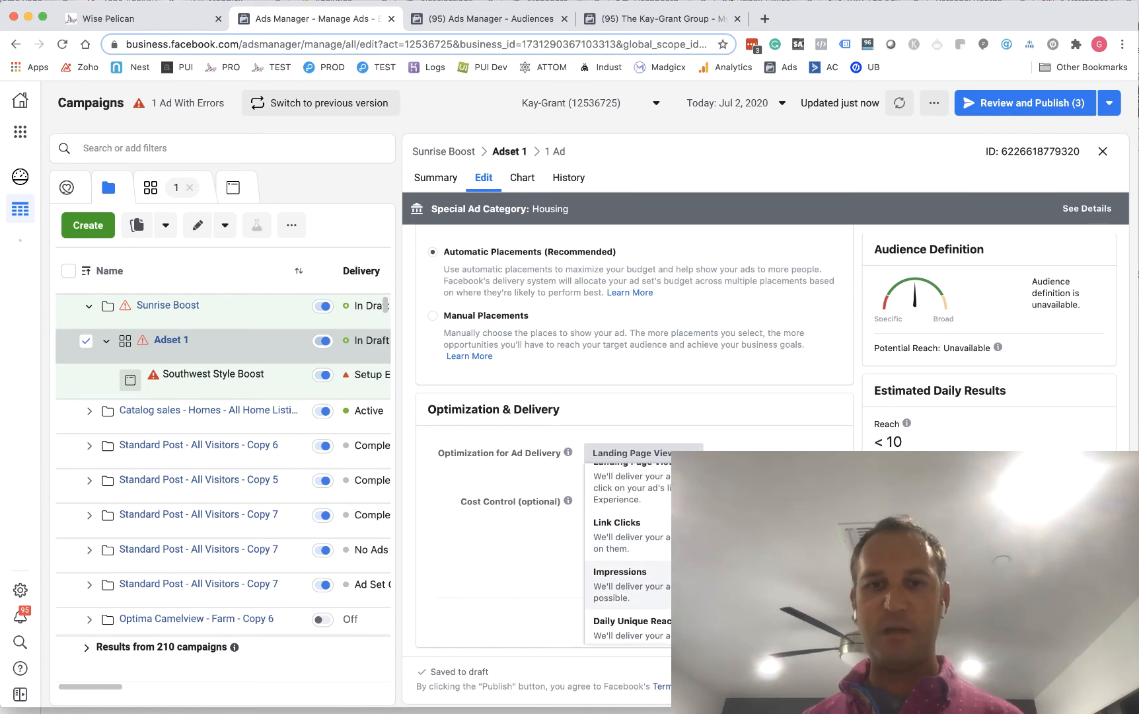
scroll(628, 549, "up", 2)
scroll(628, 549, "down", 2)
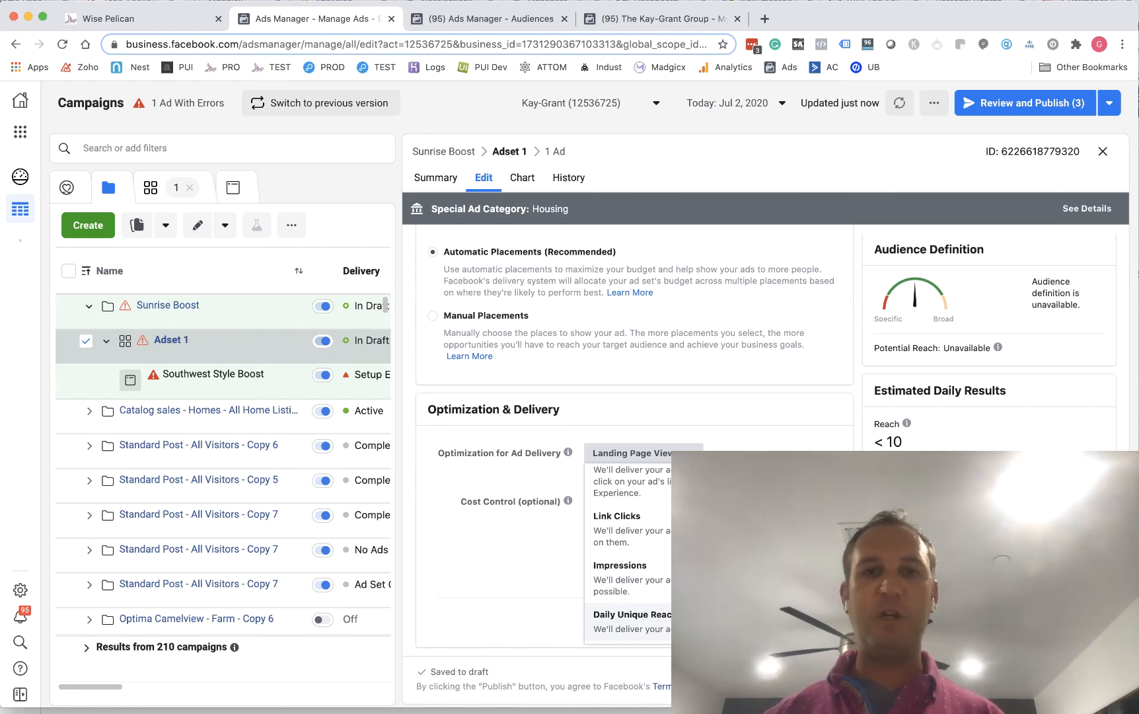
left_click(651, 388)
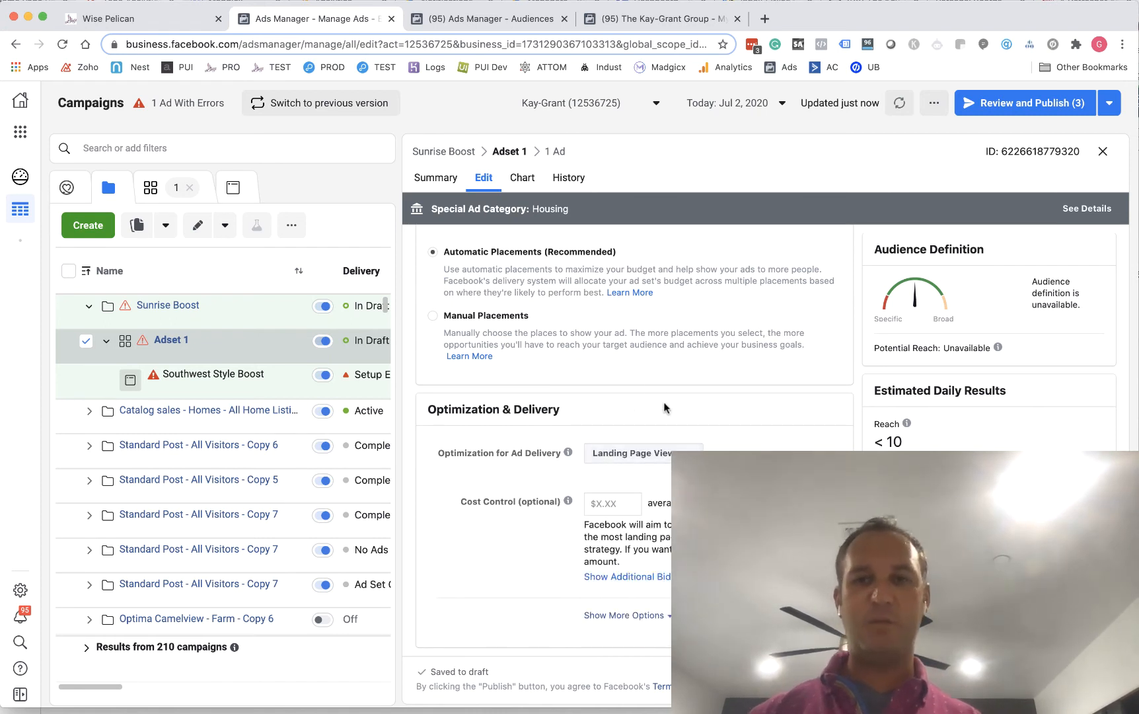
left_click(629, 452)
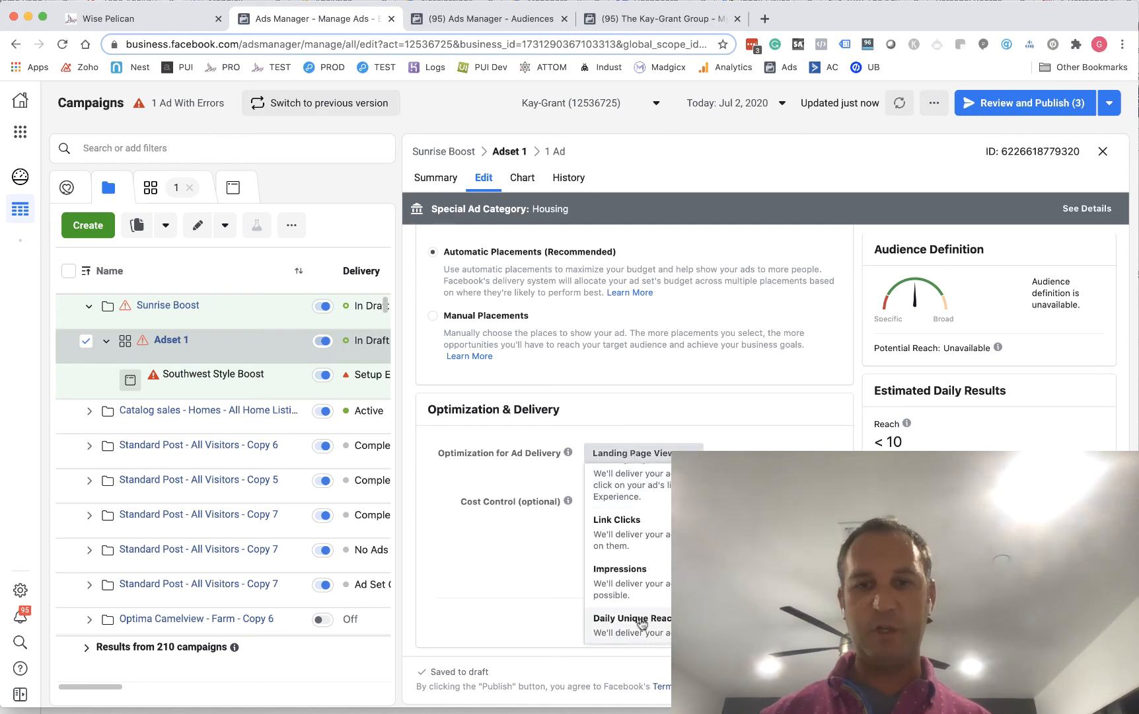
left_click(639, 622)
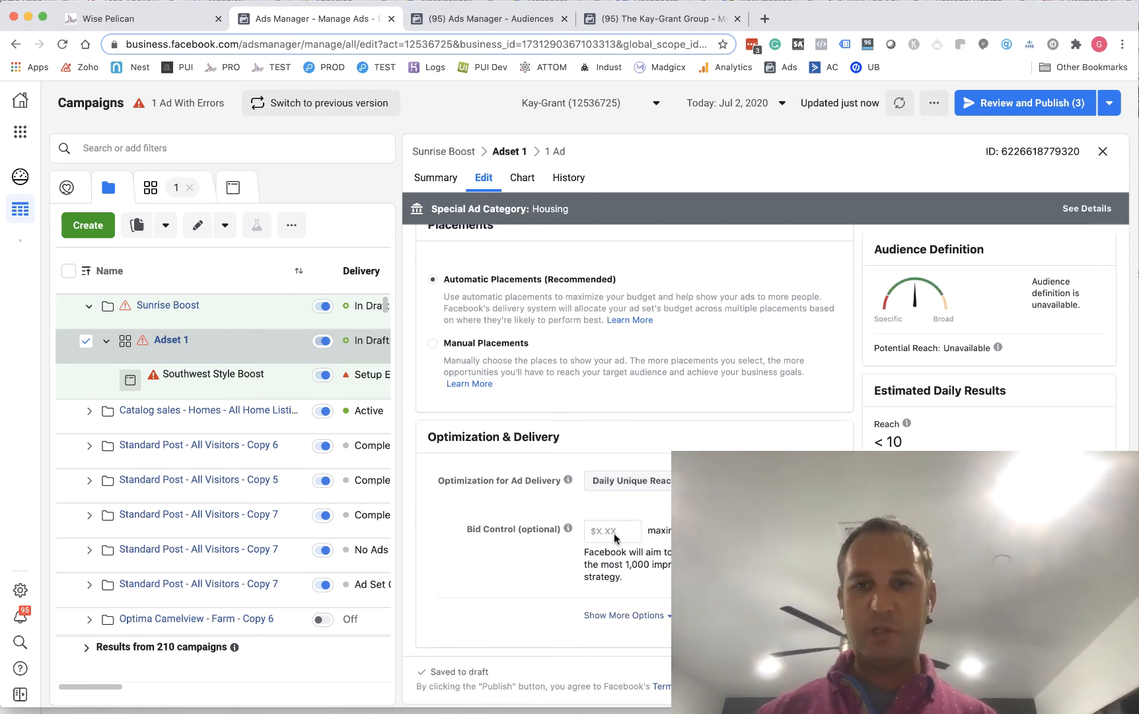
Check Adset 1's traffic destination, budget, schedule and selected custom audiences
scroll(634, 430, "up", 10)
scroll(634, 430, "down", 5)
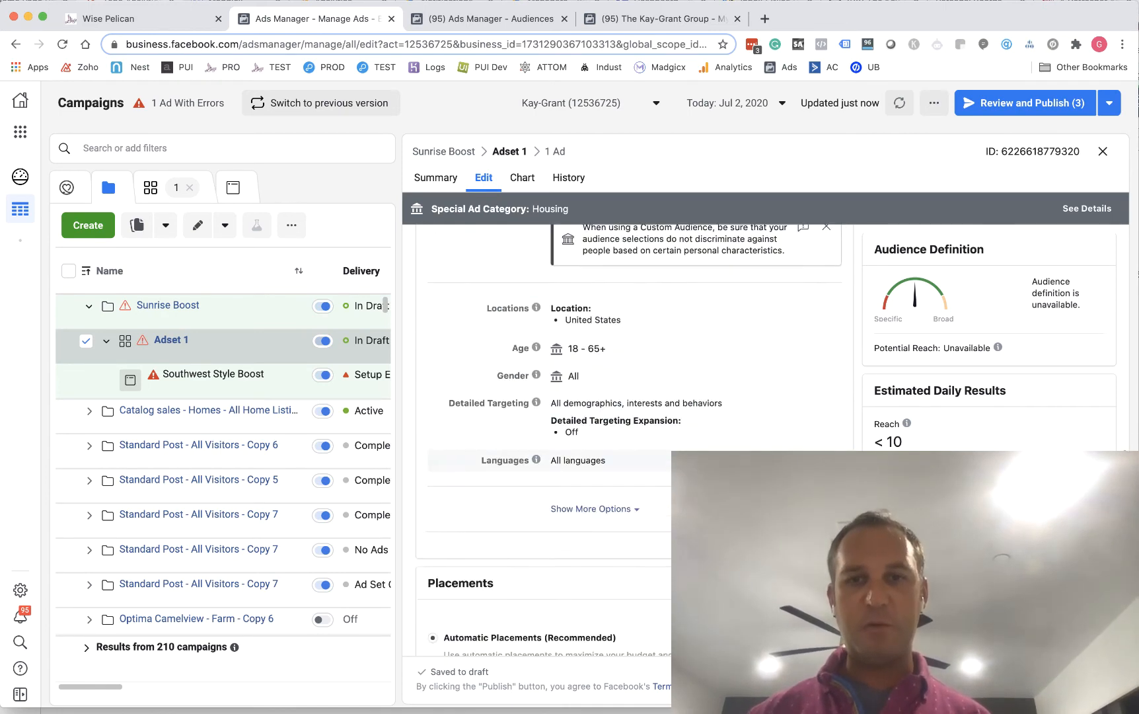
scroll(634, 430, "up", 3)
scroll(634, 430, "up", 5)
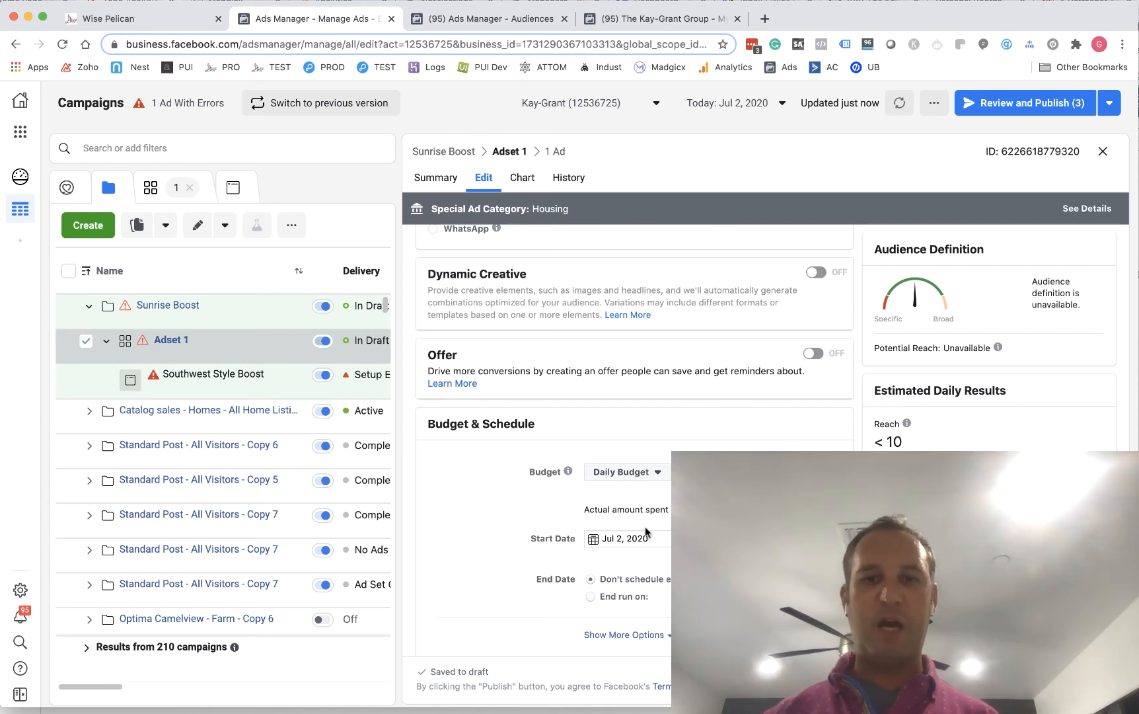
scroll(697, 418, "up", 3)
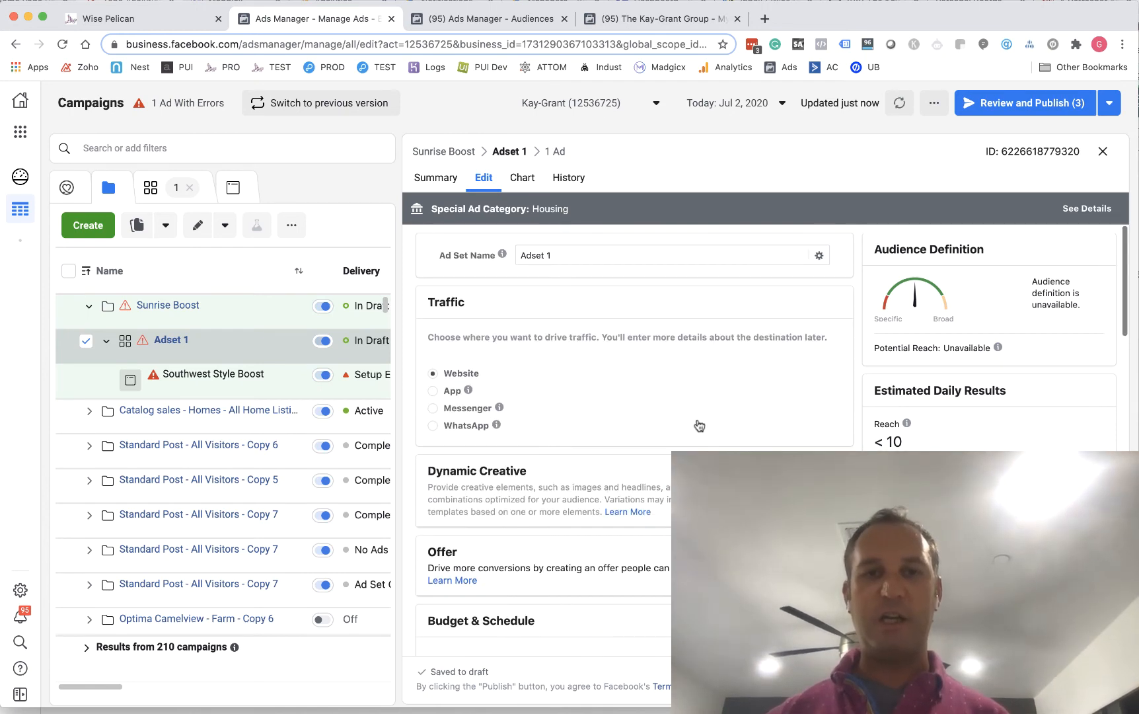
scroll(616, 536, "down", 7)
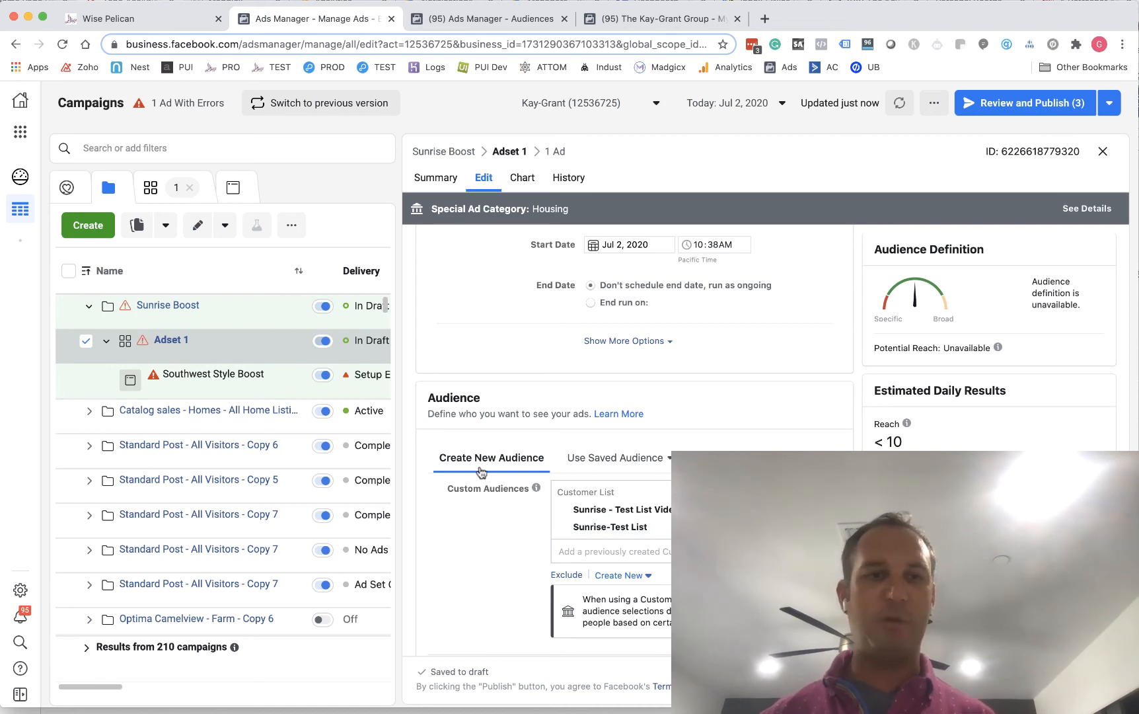
Open the Southwest Style Boost ad for editing and go to its creative setup
mouse_move(207, 395)
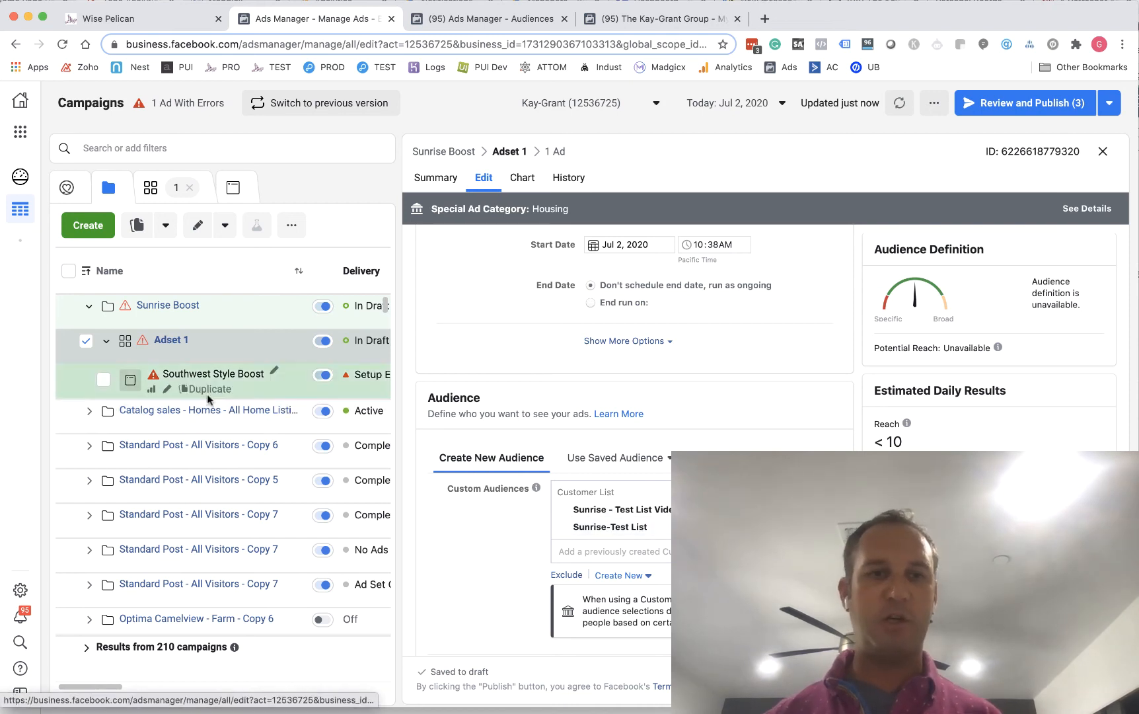
left_click(168, 391)
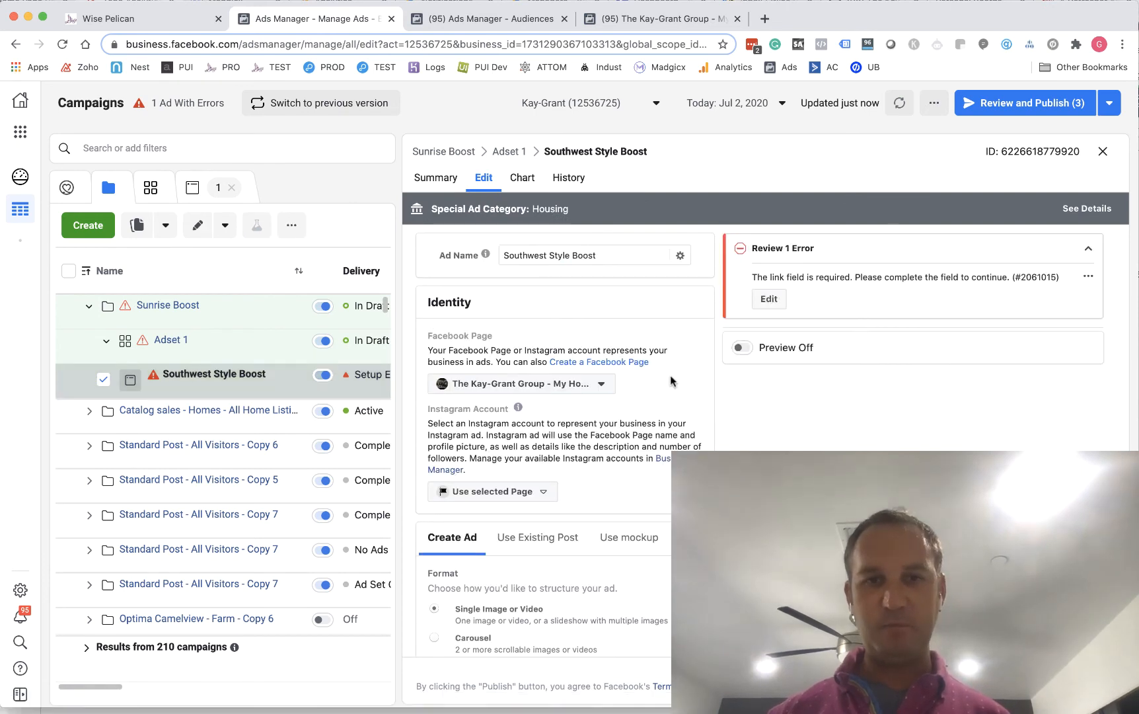
scroll(670, 382, "down", 3)
scroll(670, 376, "down", 1)
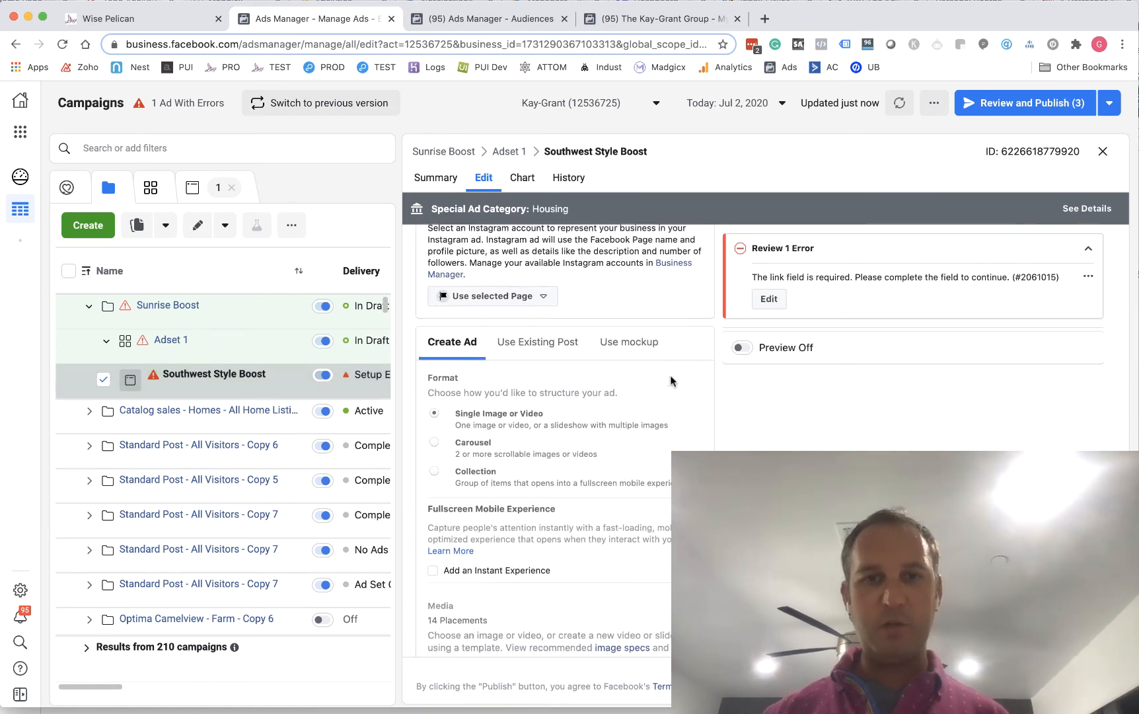
Set the ad to use the existing Jul 2, 2020 Facebook Page post about the sold Southwest-style luxury home in North Scottsdale
mouse_move(165, 380)
left_click(537, 343)
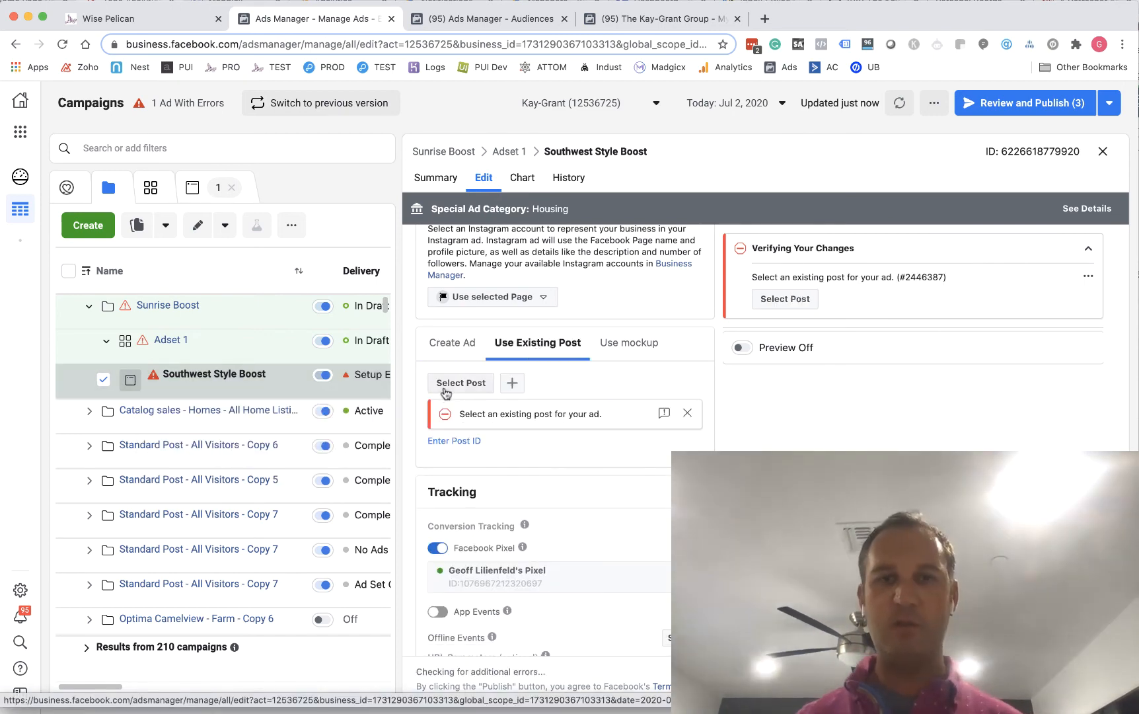
left_click(445, 388)
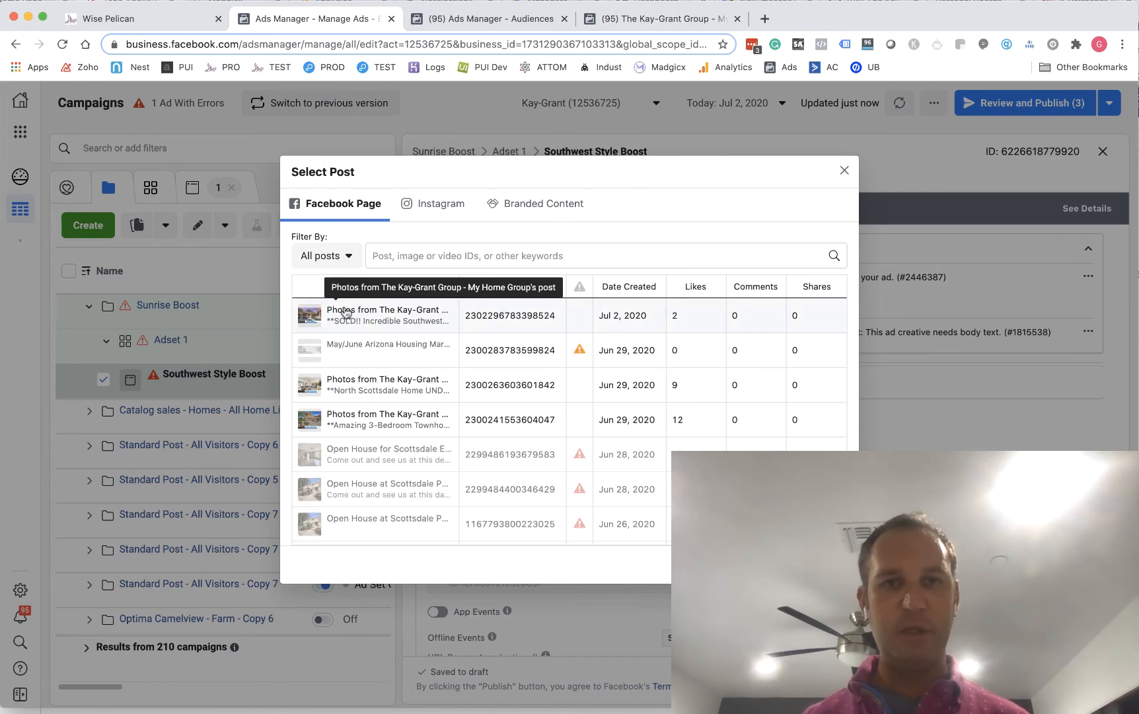
mouse_move(374, 324)
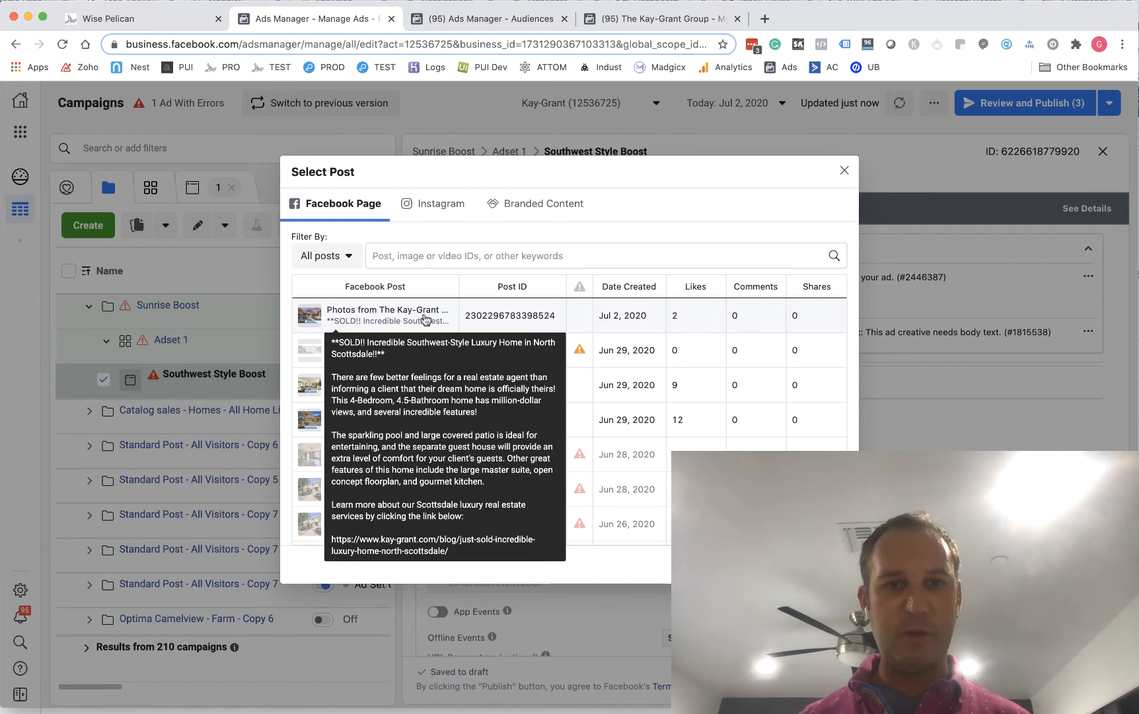
left_click(378, 318)
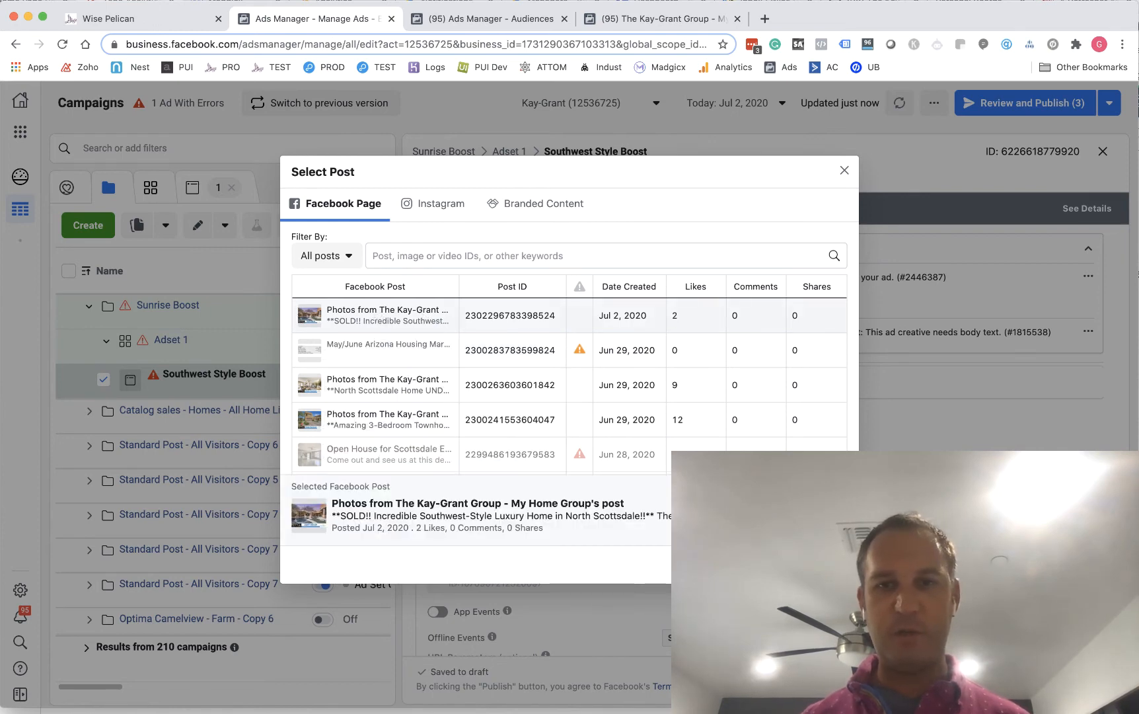
left_click(820, 565)
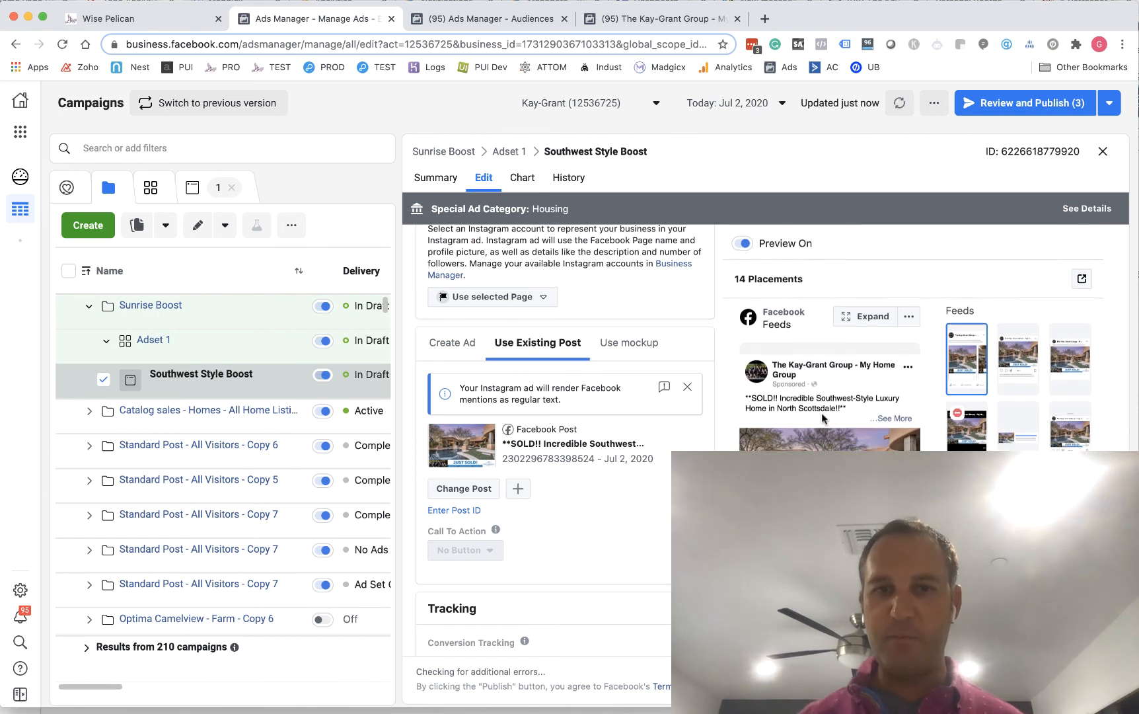
scroll(823, 416, "down", 1)
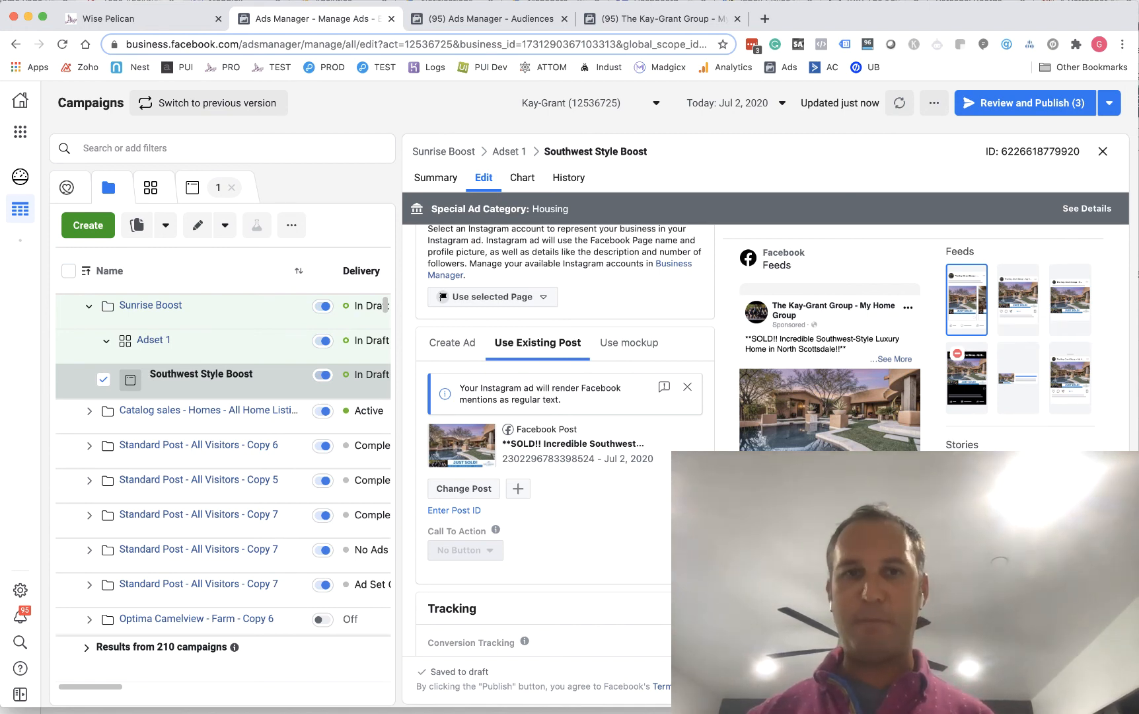
scroll(565, 439, "down", 3)
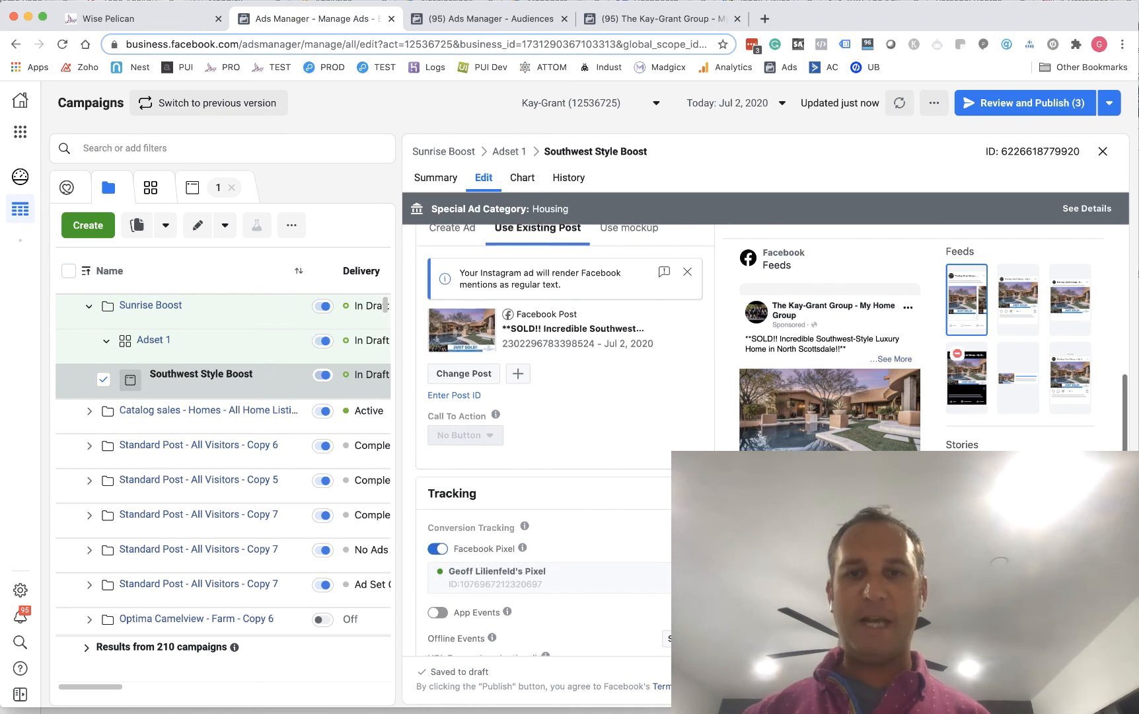
scroll(565, 396, "down", 5)
scroll(566, 396, "up", 10)
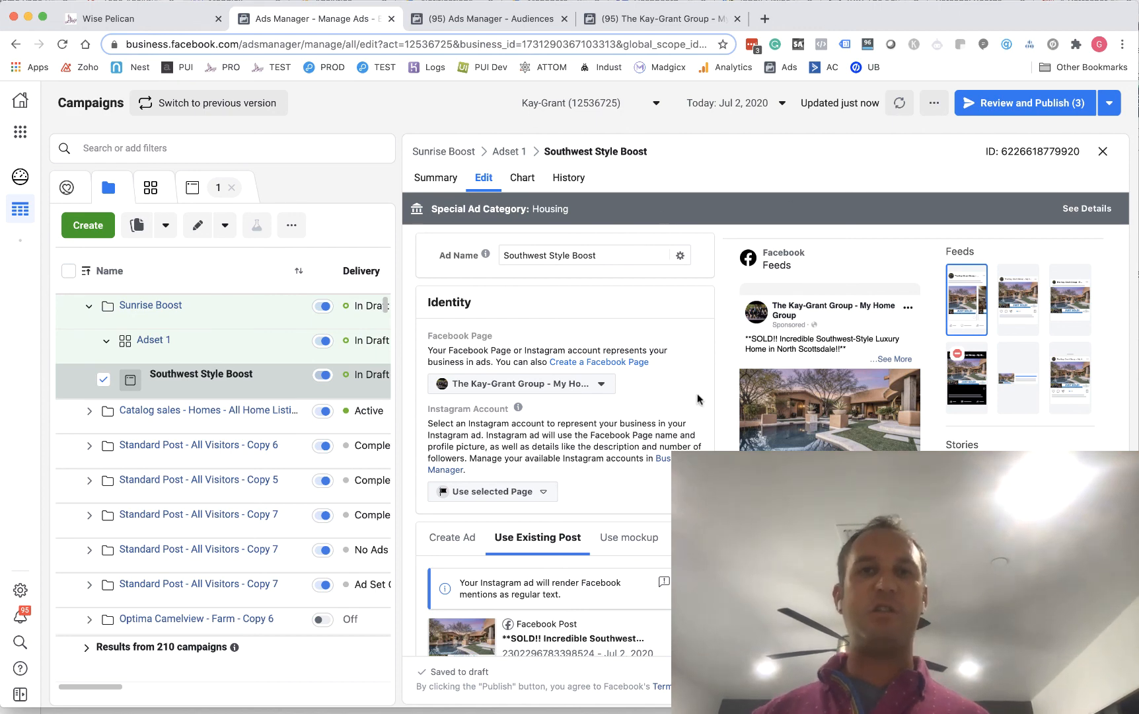
Switch to Wise Pelican and view the account's current subscription plan
left_click(162, 22)
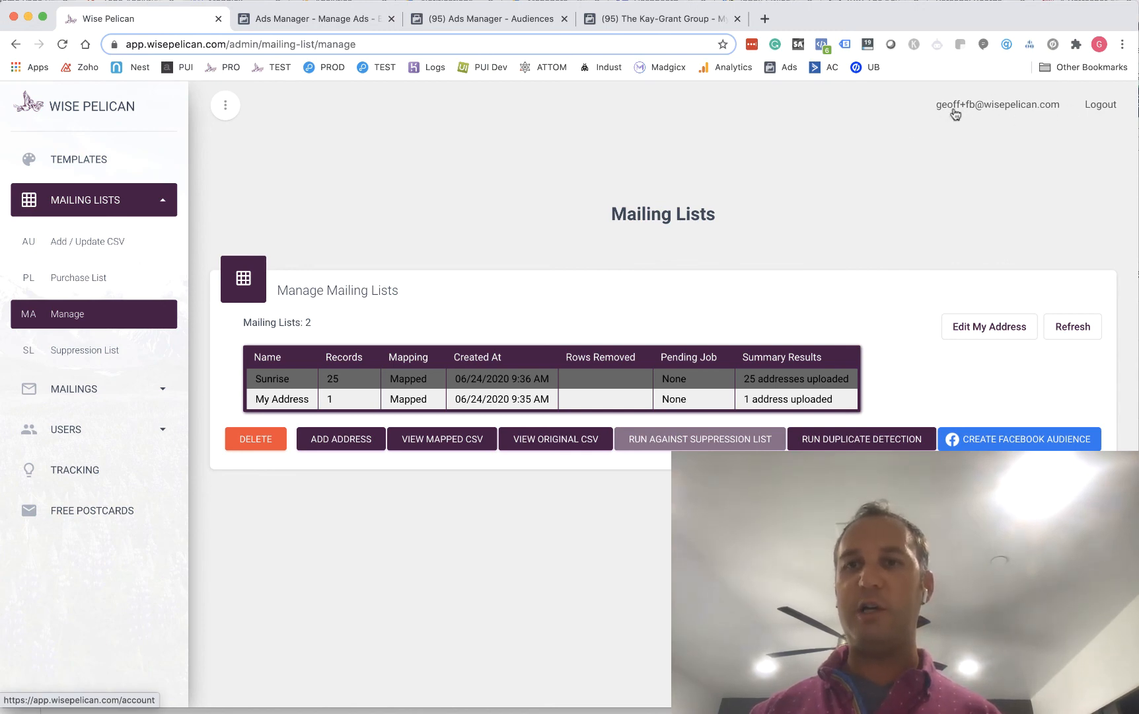
left_click(1013, 107)
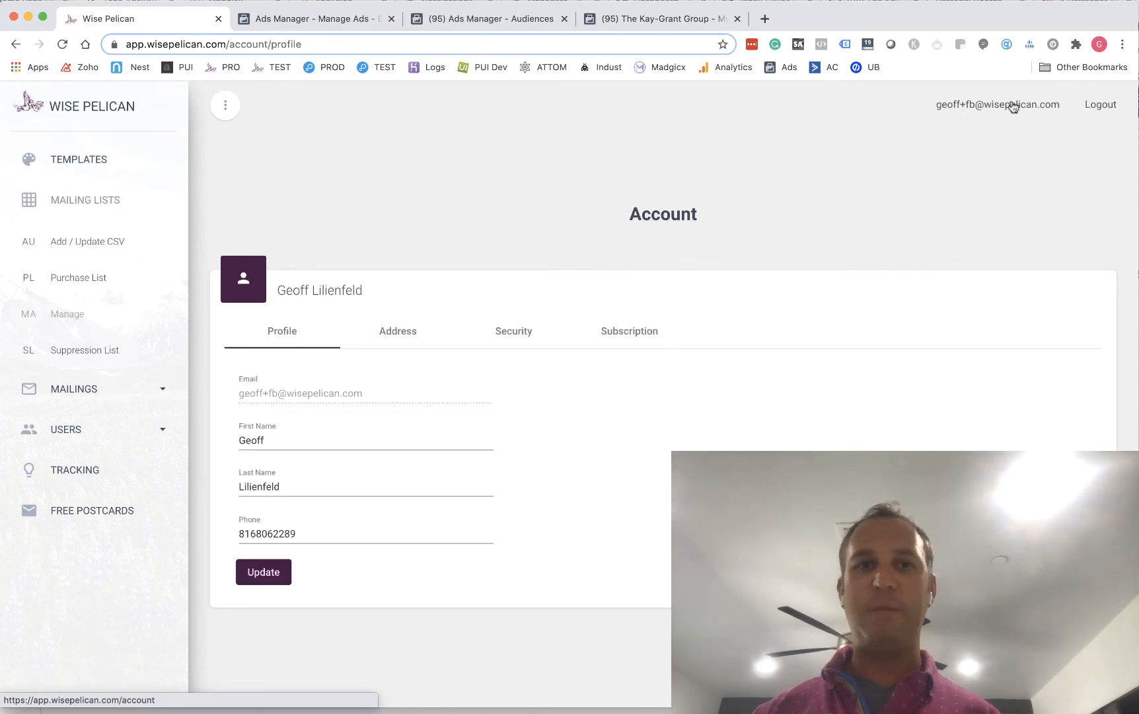
left_click(639, 334)
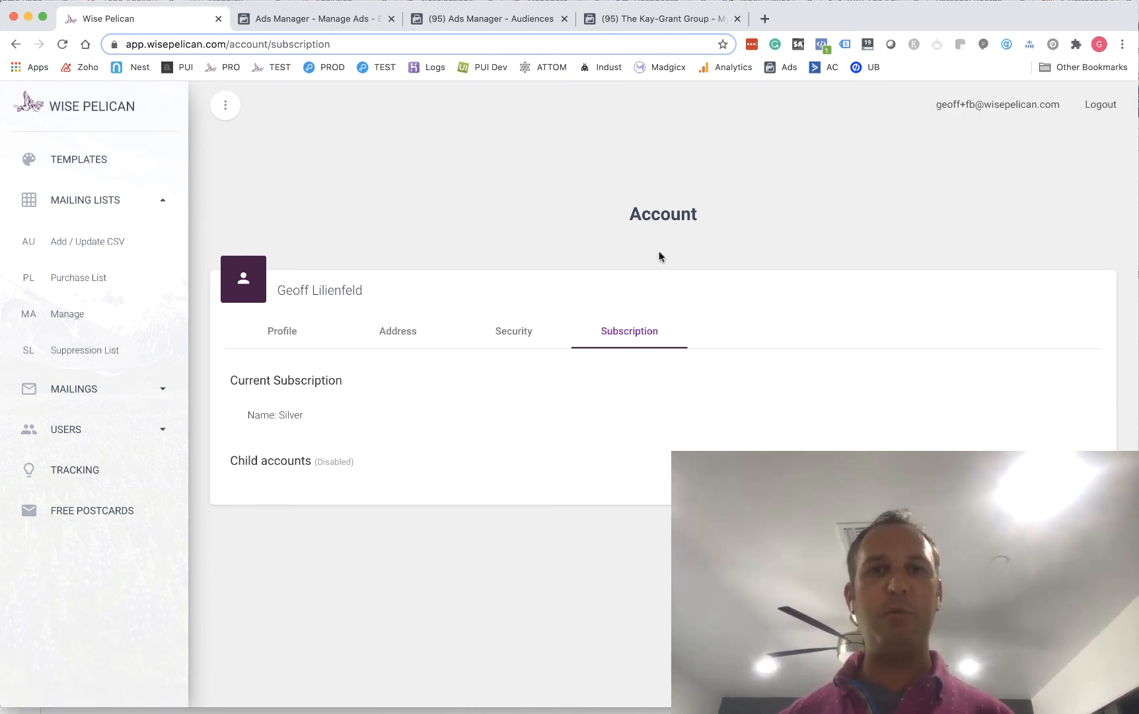
Open the Wise Pelican support chat and start a new message to the team
left_click(1102, 671)
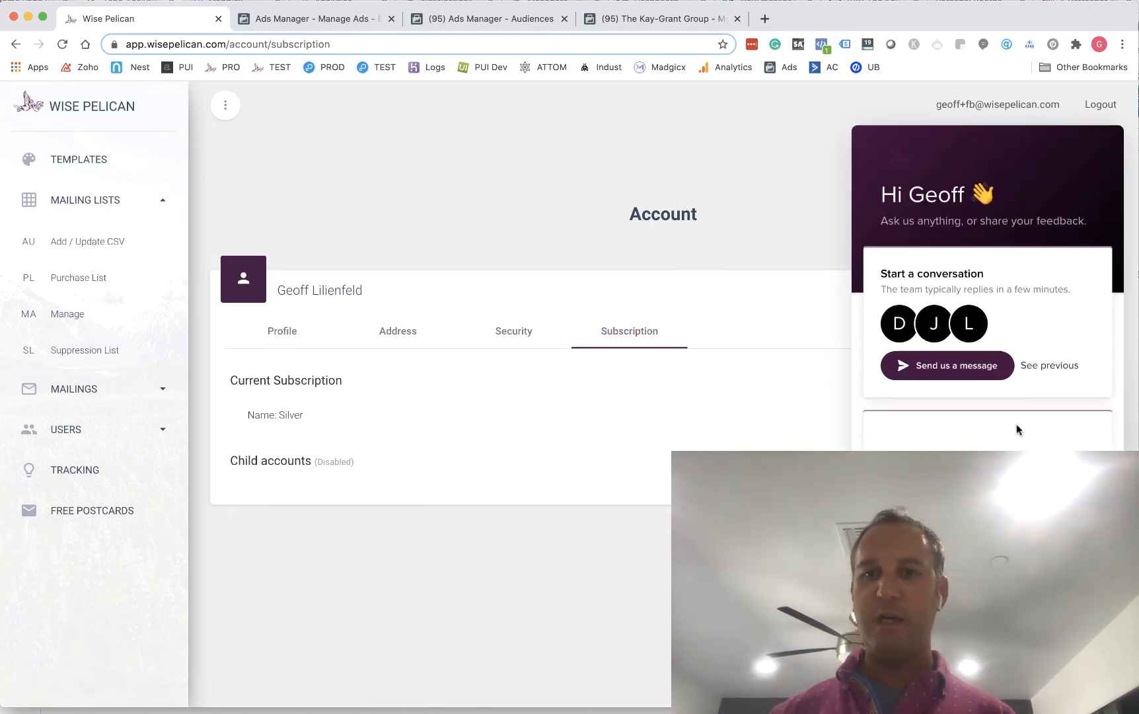
left_click(967, 364)
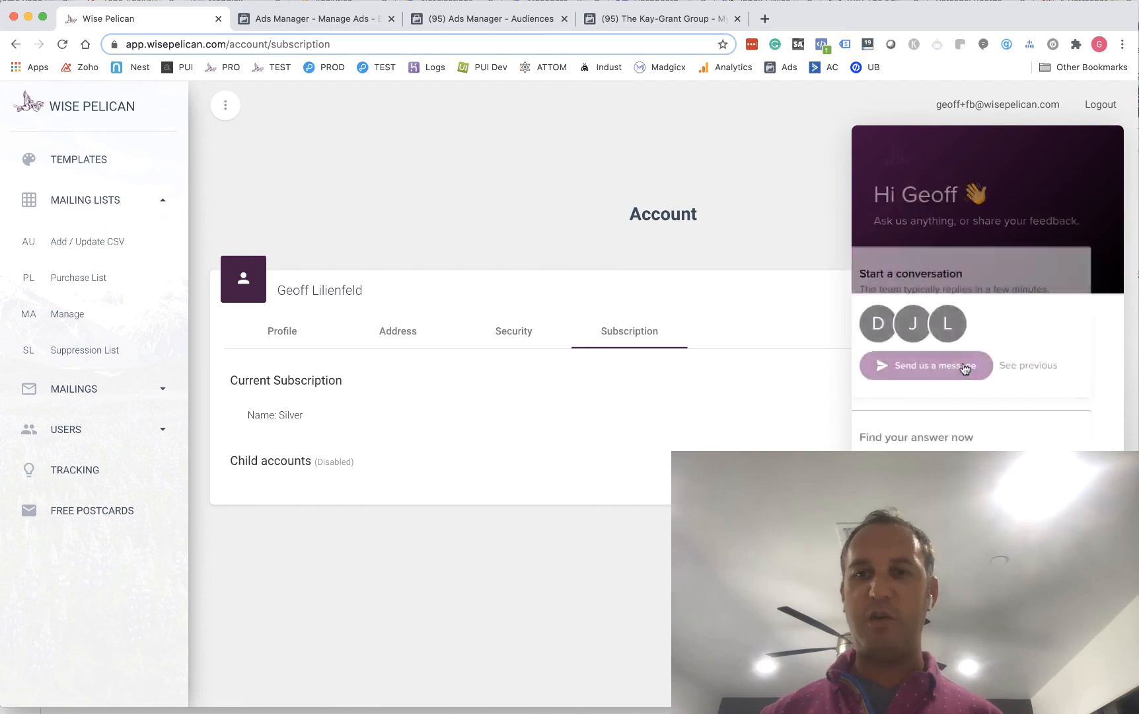